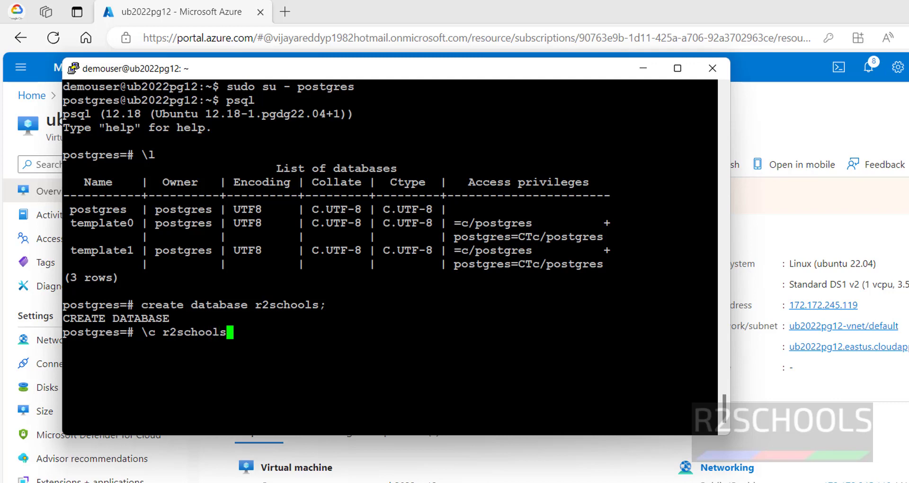
Connect to r2schools and create table student (sno int primary key, sname varchar(50))
key(BackSpace)
key(Return)
text(creat)
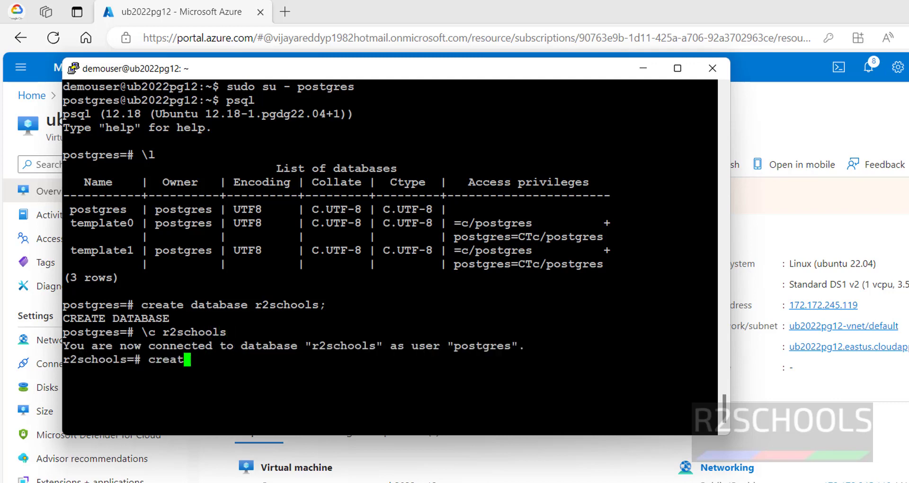
text(e table )
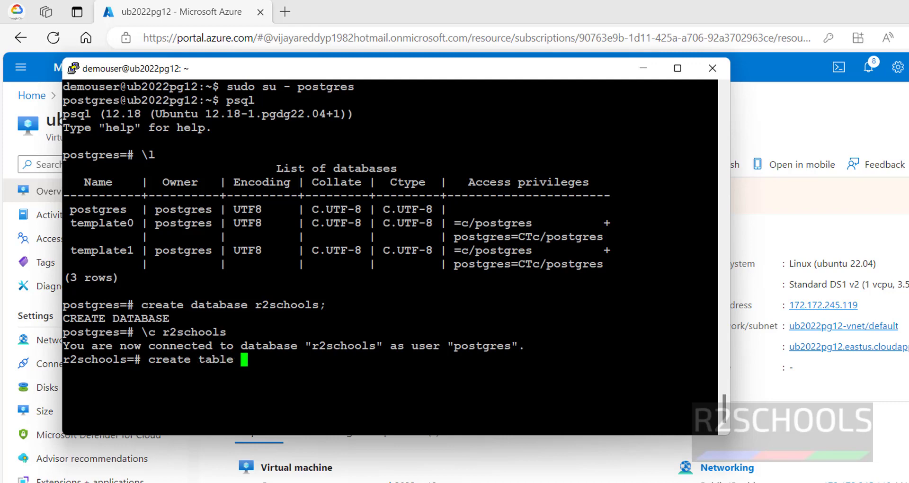
text(student(sno int primary key, sname varchar9)
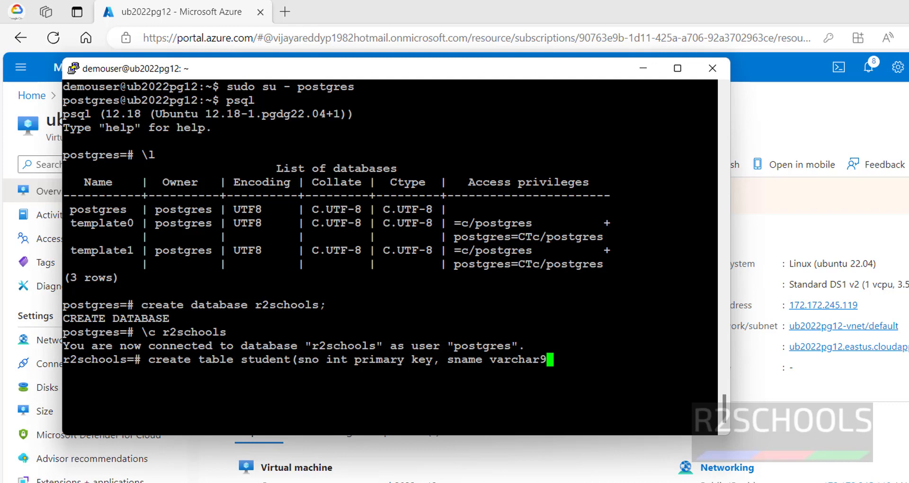
text(50))
key(BackSpace)
key(BackSpace)
key(BackSpace)
key(BackSpace)
text((50));)
key(Return)
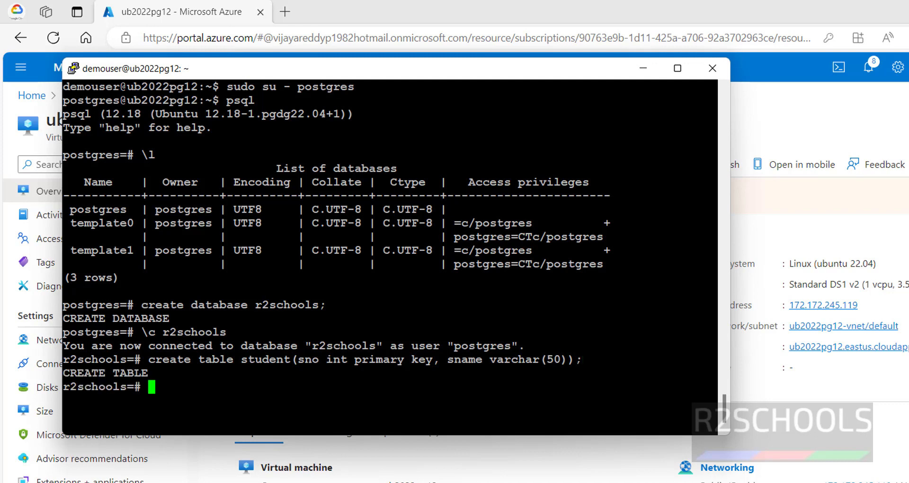
text(insert into)
key(BackSpace)
key(BackSpace)
key(BackSpace)
key(BackSpace)
key(BackSpace)
key(BackSpace)
key(BackSpace)
key(BackSpace)
key(BackSpace)
key(BackSpace)
key(BackSpace)
key(BackSpace)
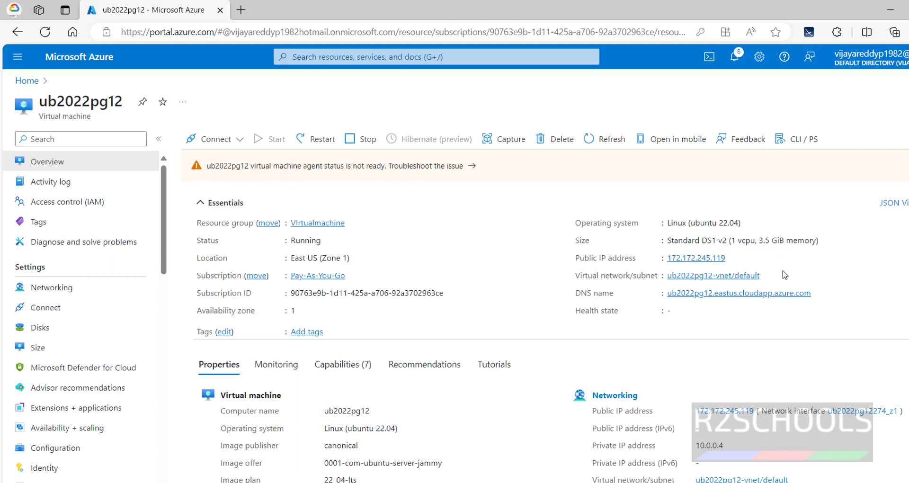
Copy the VM's DNS name and start registering a server named pgonprem12ubuntu
click(819, 293)
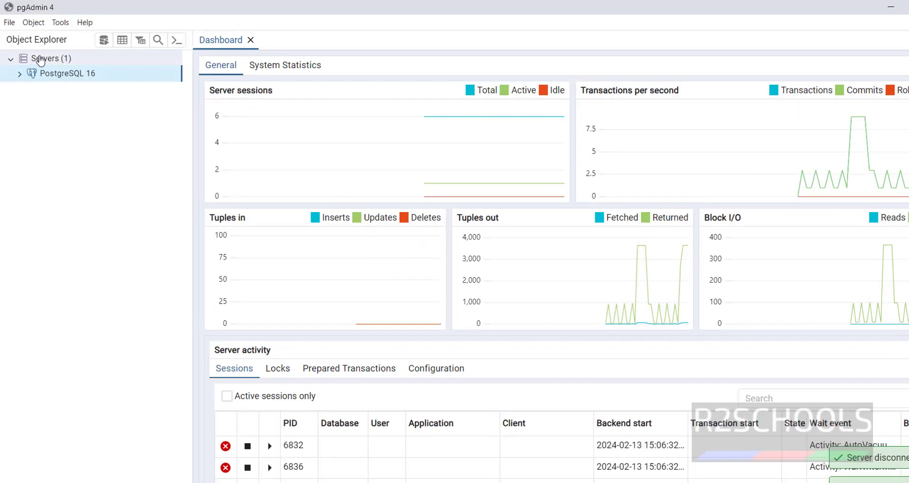
right_click(41, 58)
mouse_move(52, 69)
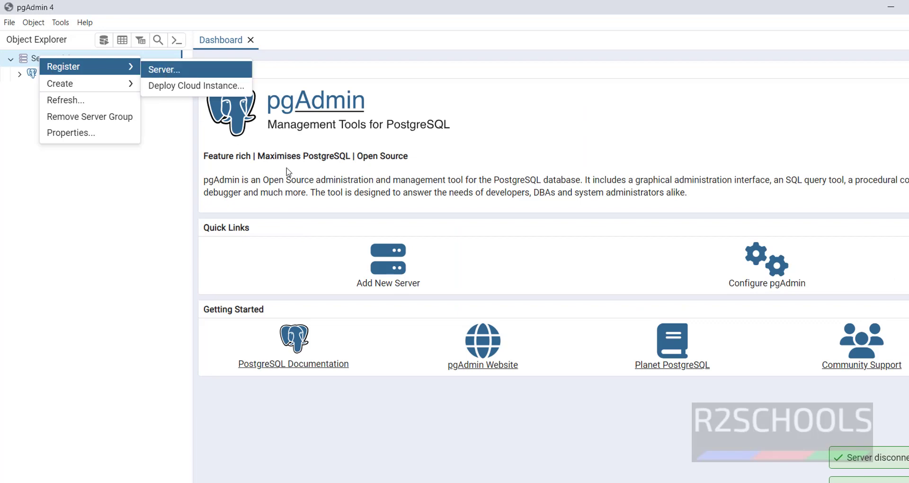
click(167, 71)
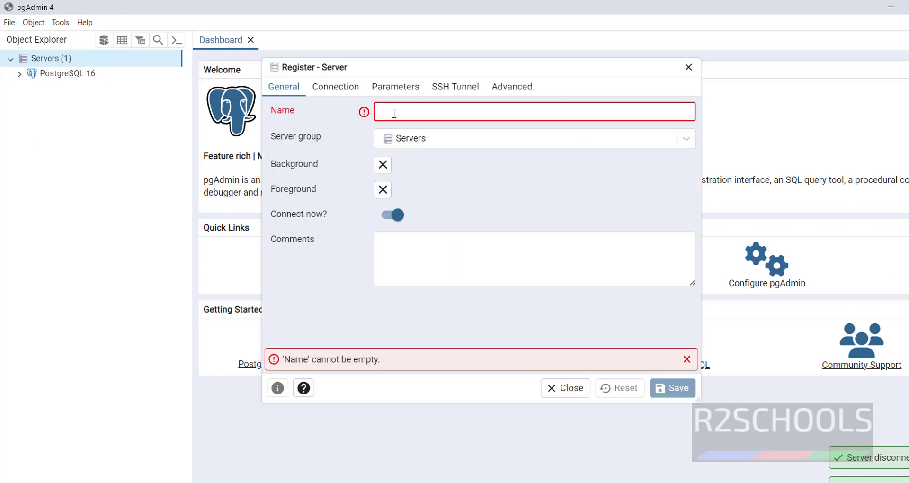
text(pgon)
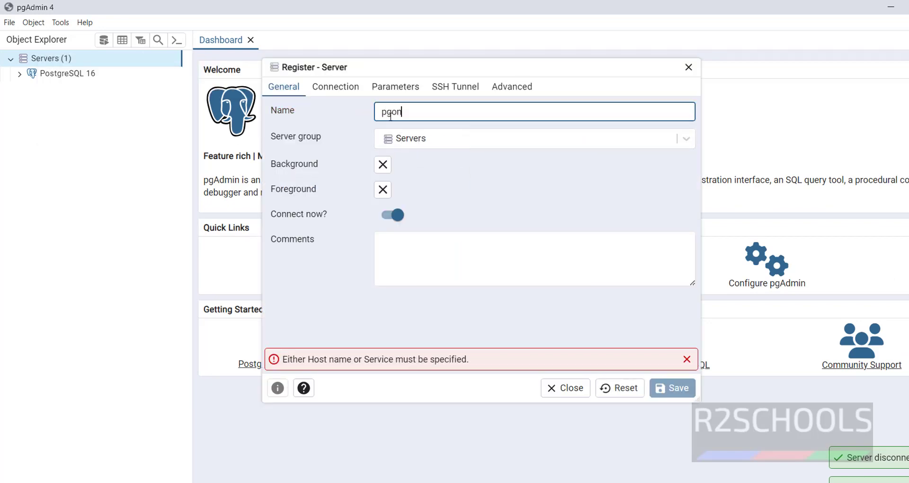
text(prem12ubuntu)
Set the connection host to ub2022pg12.eastus.cloudapp.azure.com, then begin an ALTER USER command in psql
click(349, 91)
click(418, 114)
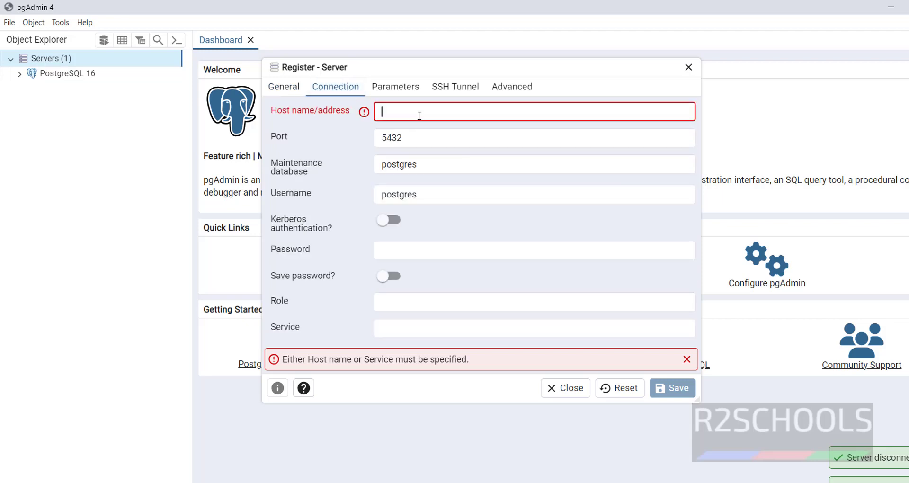
key(ctrl+v)
click(424, 247)
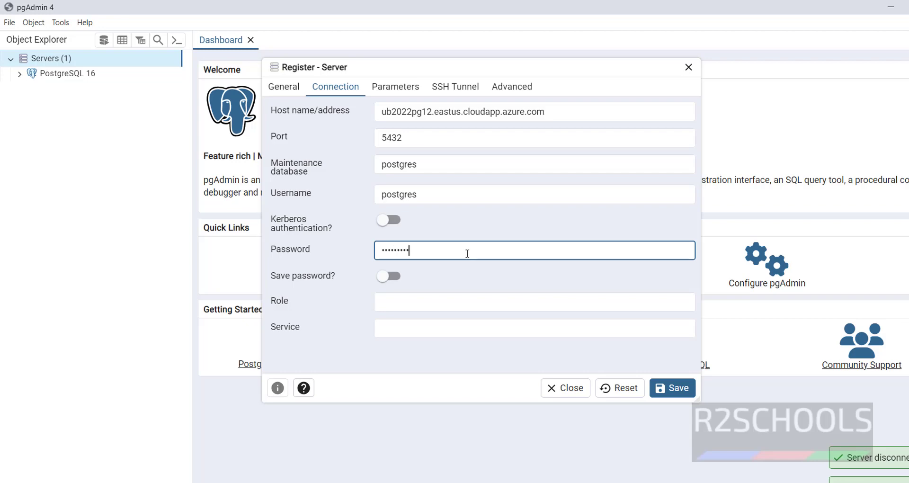
key(alt+Tab)
text(alter user)
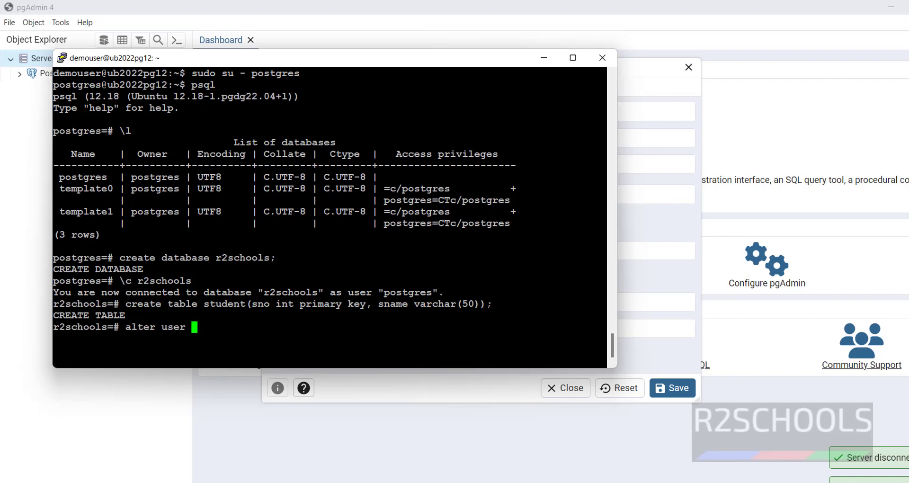
Reset the postgres user's password with an ALTER USER statement in psql
key(ctrl+u)
text(alter user postgres with pa)
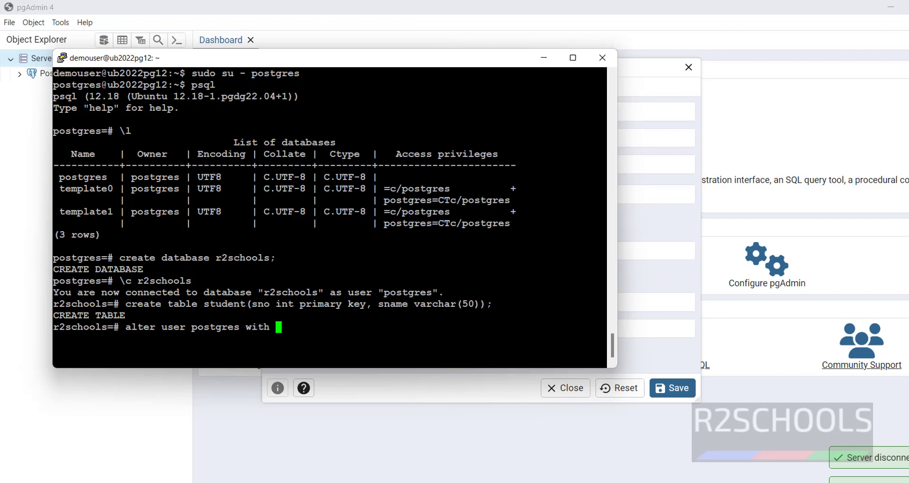
text(ssword )
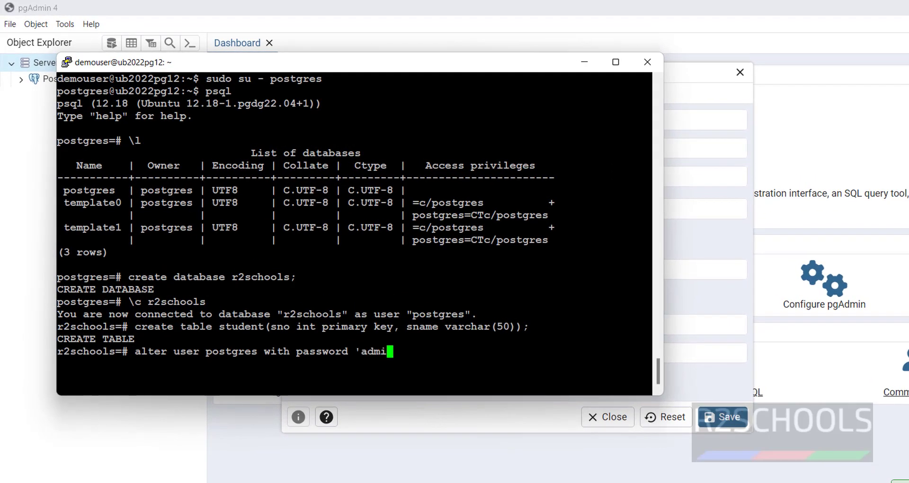
key(Return)
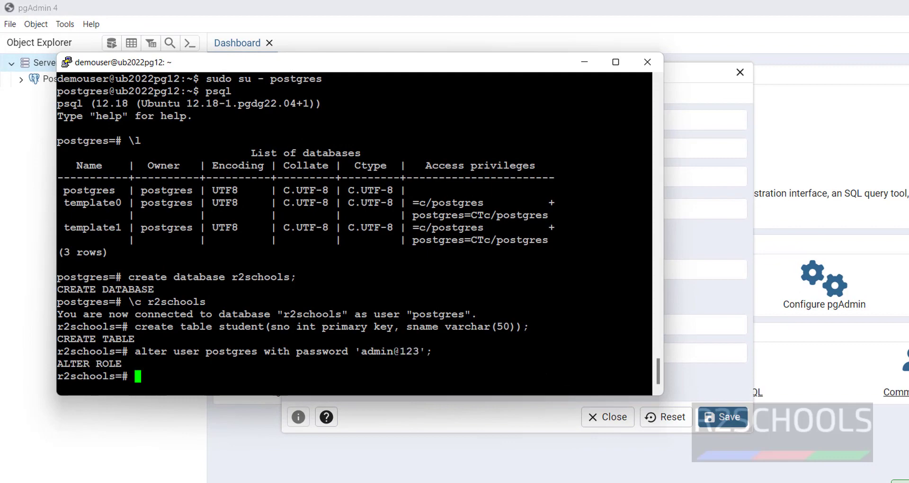
Save the pgAdmin server registration, which fails with a connection timeout
key(alt+Tab)
click(714, 417)
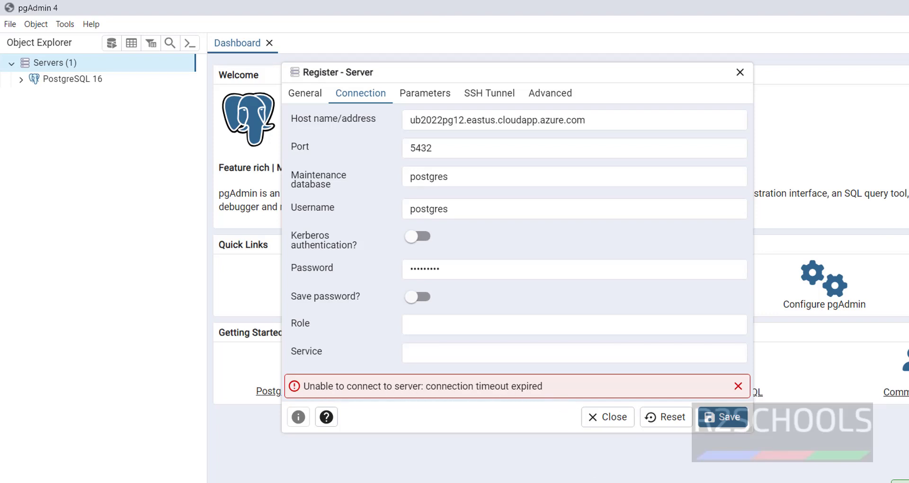
key(alt+Tab)
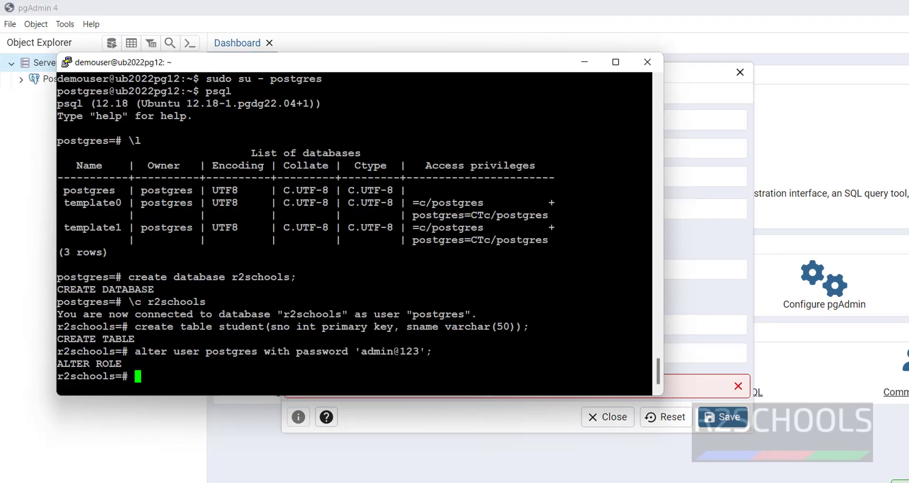
Look up and copy the pg_hba.conf path with SHOW hba_file, then quit psql
text(show hba_file;)
key(Return)
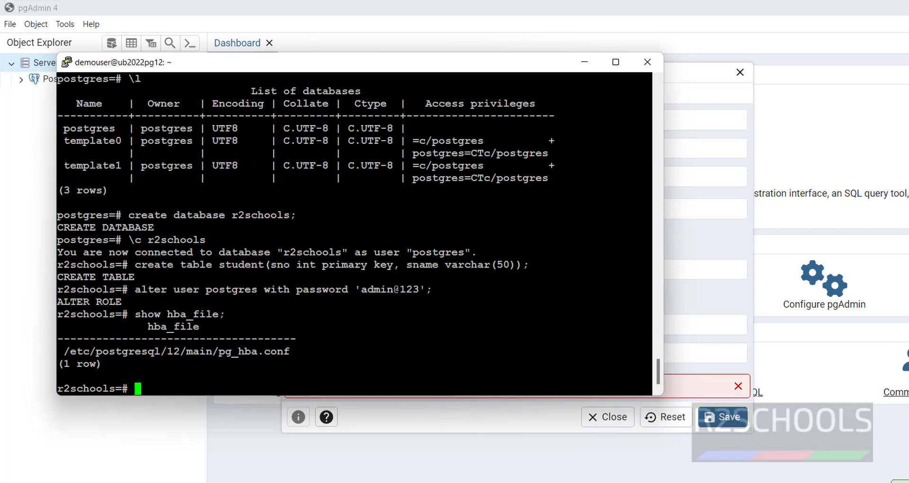
drag(63, 351, 289, 351)
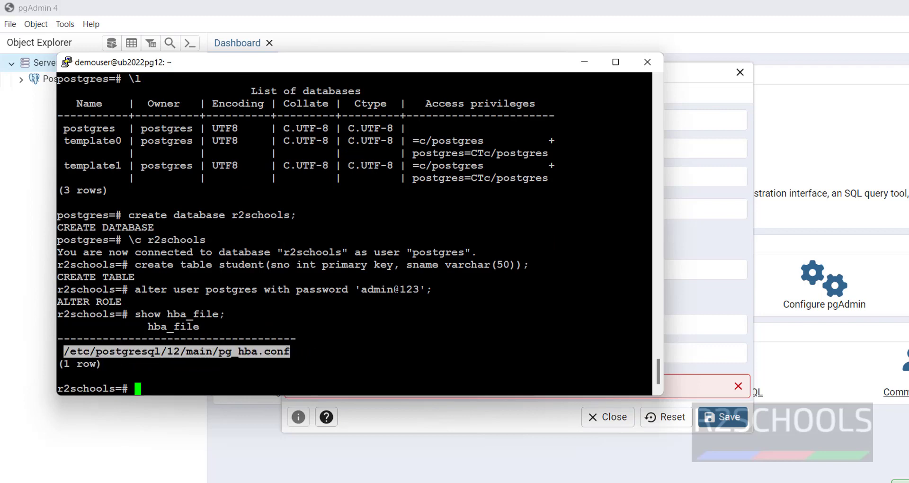
text(\q)
key(Return)
Open pg_hba.conf in vi and start a new 'host all all' line at the end
text(vi)
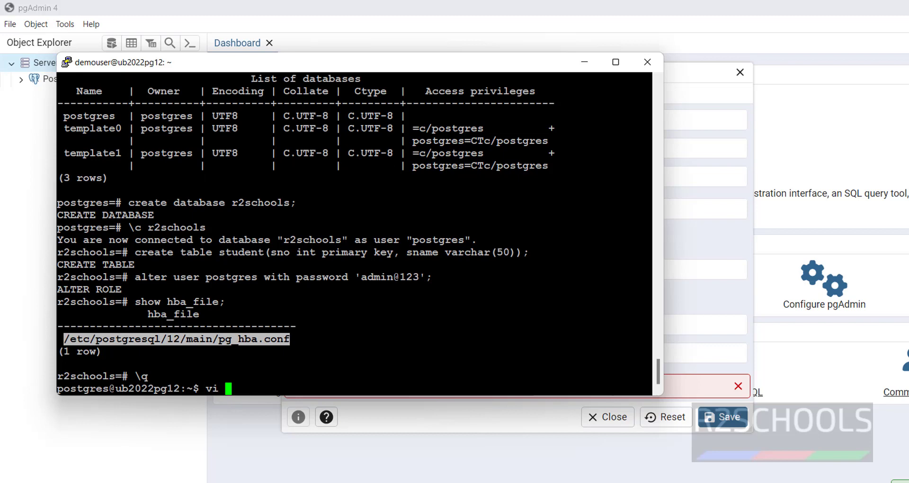
key(shift+Insert)
key(Return)
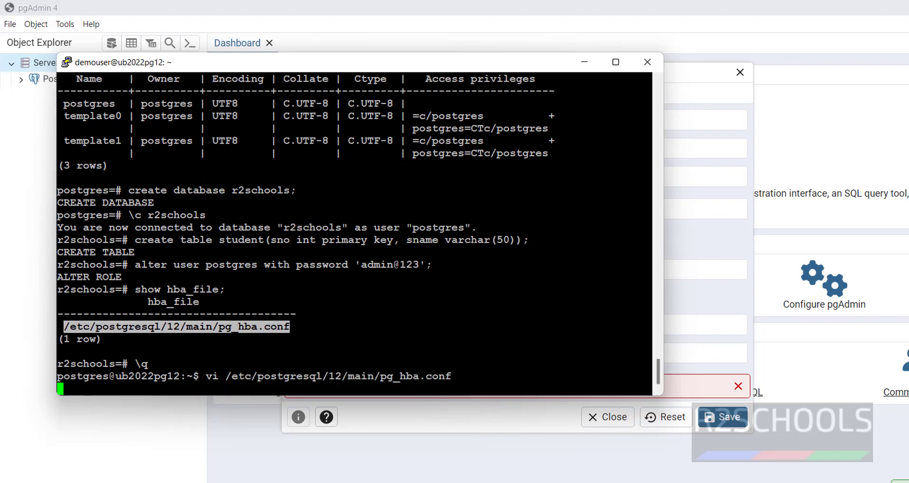
key(Down)
key(Down)
key(Down)
key(Down)
key(Down)
key(Down)
key(Down)
key(Down)
key(Down)
key(Down)
key(Down)
key(Down)
key(Down)
key(Down)
key(Down)
key(Down)
key(Down)
key(Down)
key(shift+g)
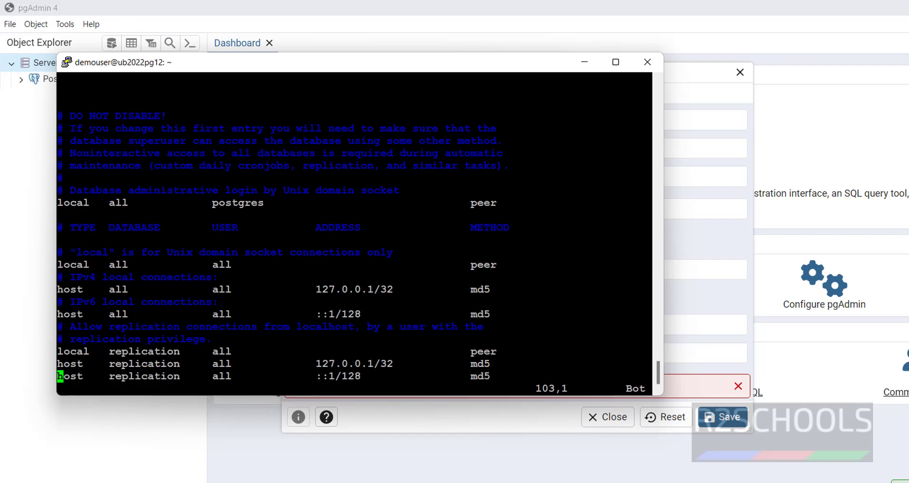
key(shift+a)
key(Return)
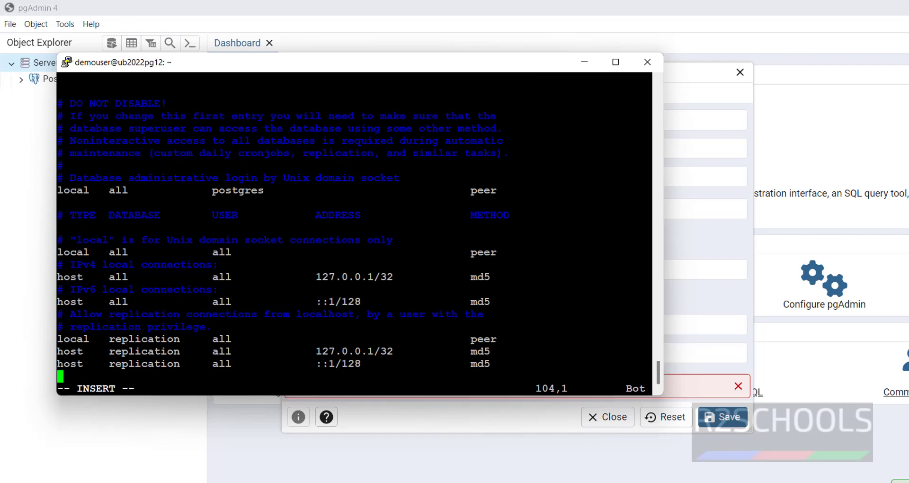
text(host    all  )
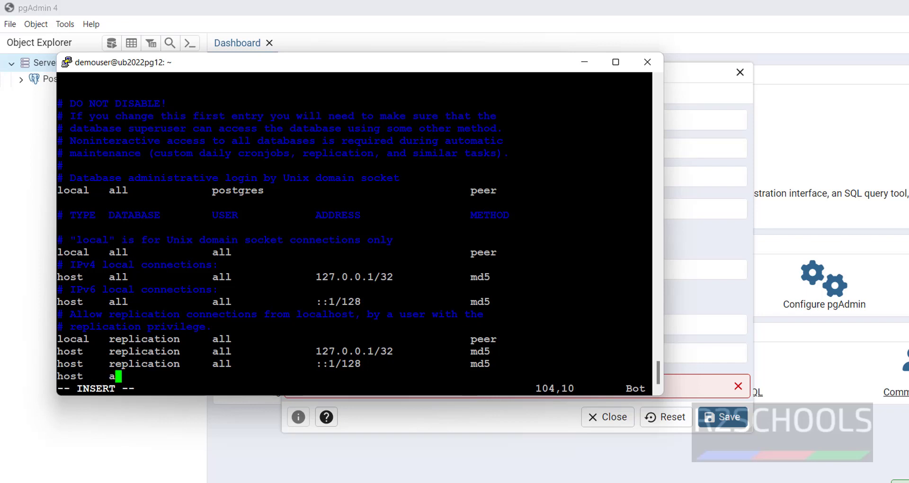
text(           all)
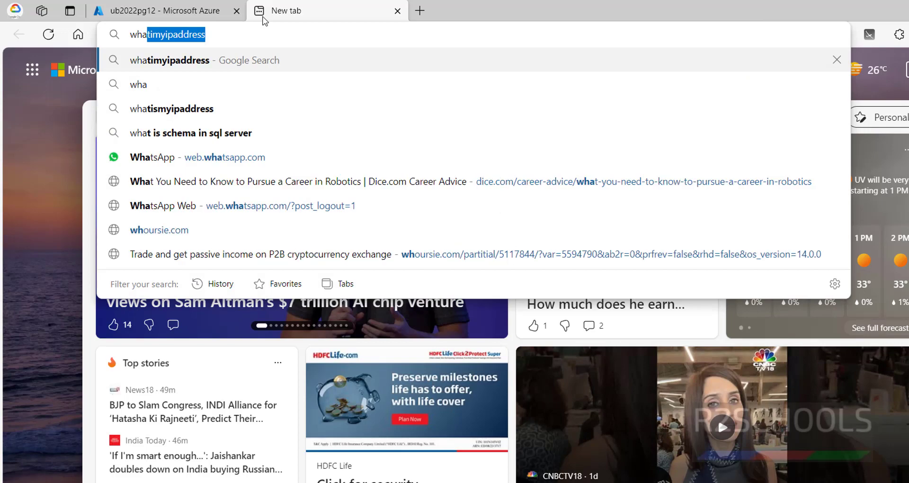
Search for whatismyipaddress and open the whatismyipaddress.com site
text(i)
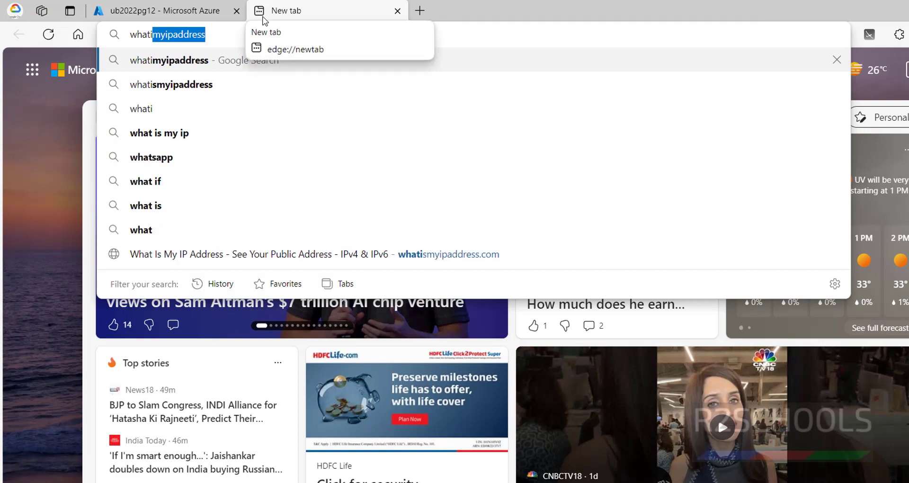
click(208, 58)
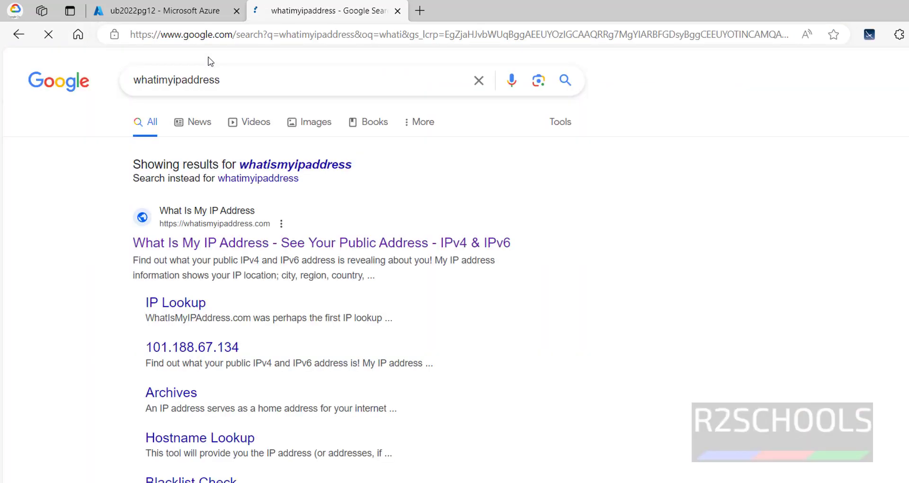
click(273, 172)
click(228, 200)
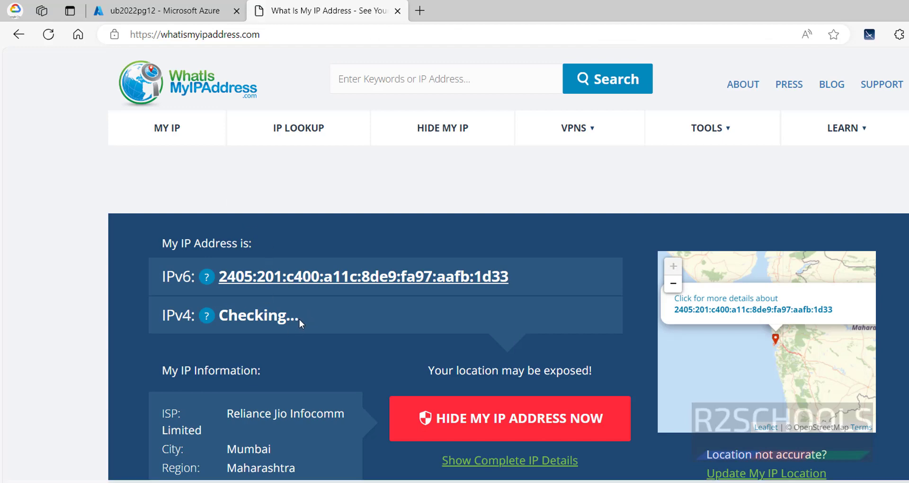
Copy the public IPv4 address 49.43.201.3 from the page
drag(309, 319, 228, 315)
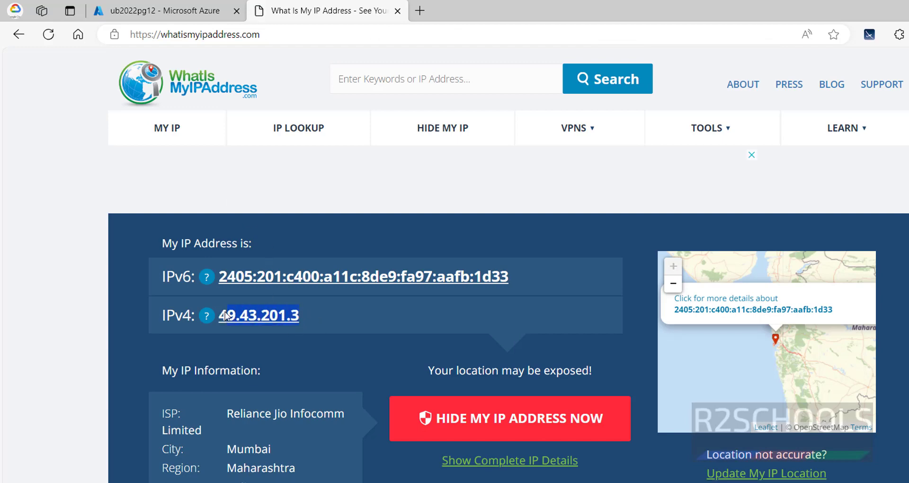
click(340, 289)
drag(300, 316, 219, 317)
key(ctrl+c)
right_click(223, 316)
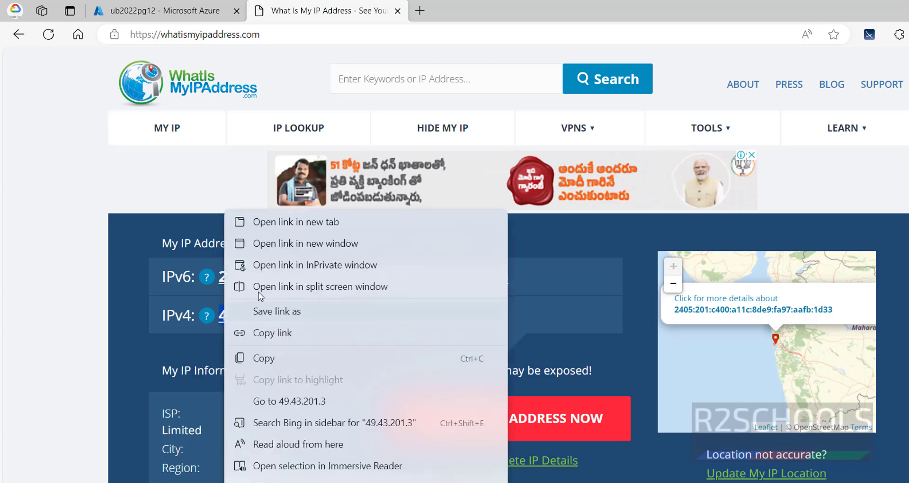
click(283, 358)
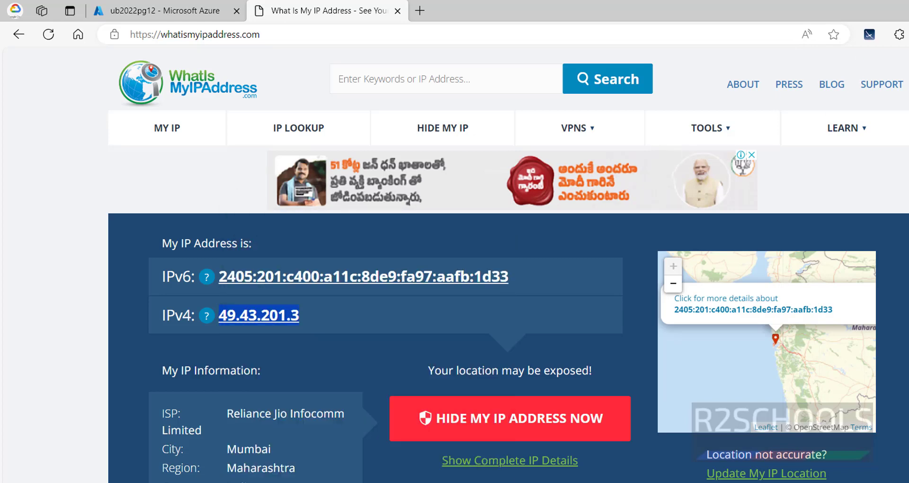
Complete the rule as host all all 49.43.201.3/32 md5 and save pg_hba.conf
key(alt+Tab)
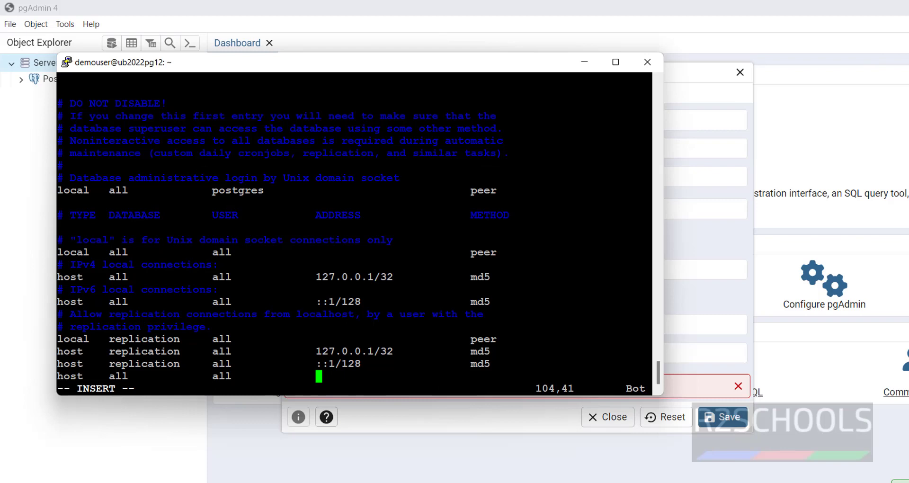
key(shift+Insert)
text(/32      )
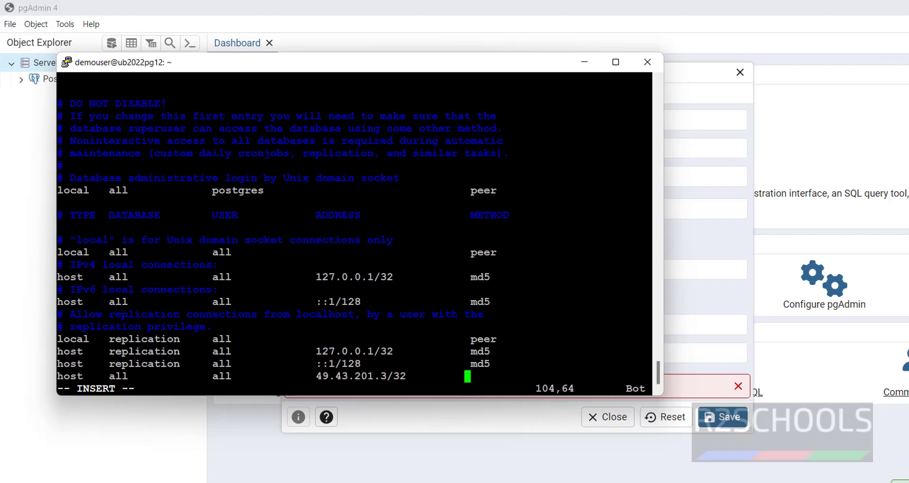
text(    md5)
key(Escape)
text(:wwq)
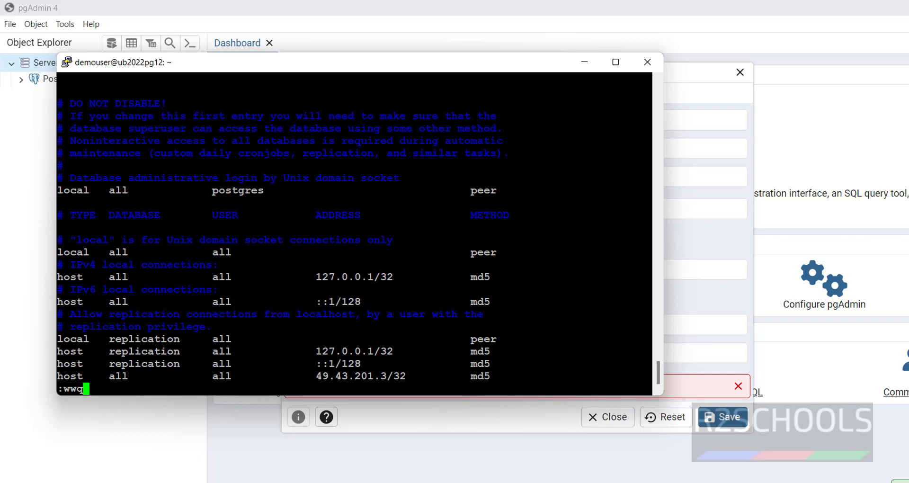
key(BackSpace)
key(BackSpace)
text(q)
key(Return)
Start psql and reload the configuration with select pg_reload_conf();
text(psql)
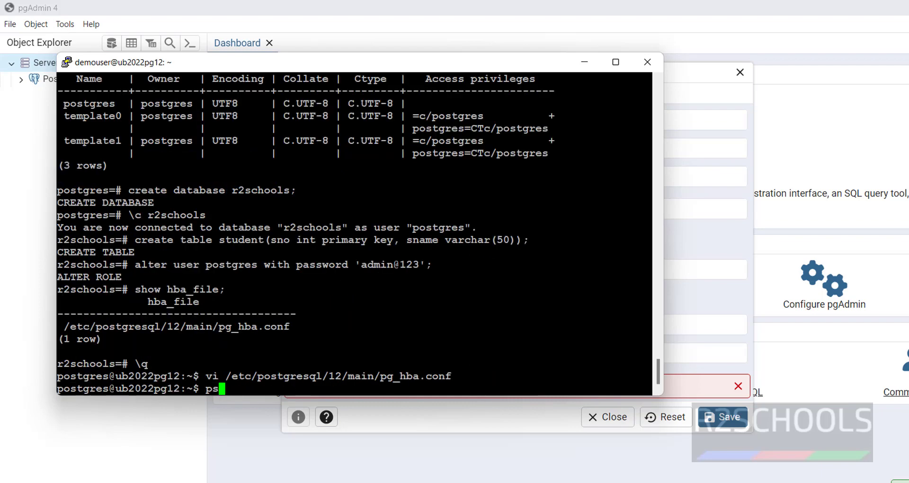
key(Return)
text(sele)
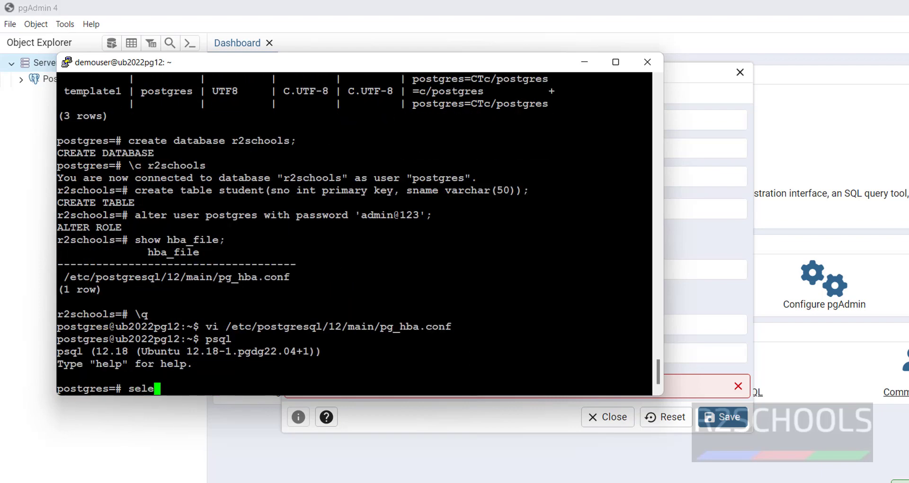
text(ct pg_load_conf();)
key(Return)
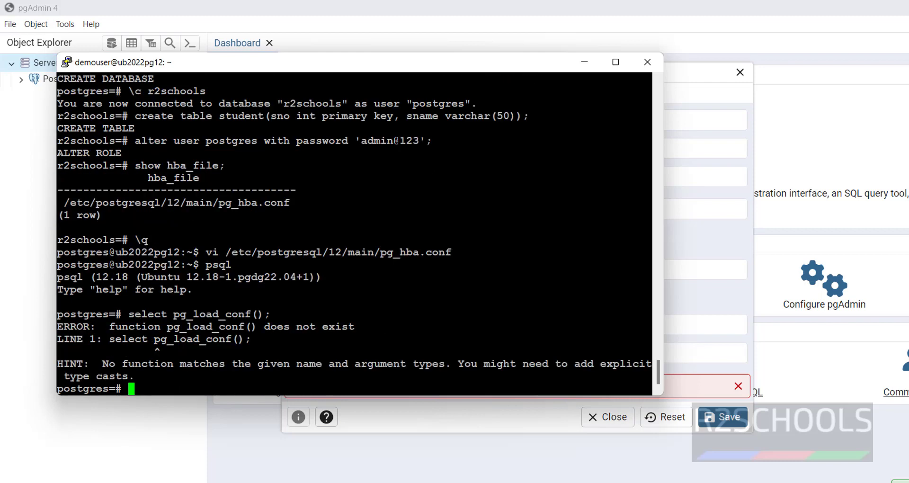
key(Up)
key(Left)
key(Left)
key(Left)
key(Left)
key(Left)
key(Left)
key(Left)
key(Left)
key(Left)
key(Left)
key(Left)
key(Left)
key(Left)
key(Left)
key(Right)
key(Right)
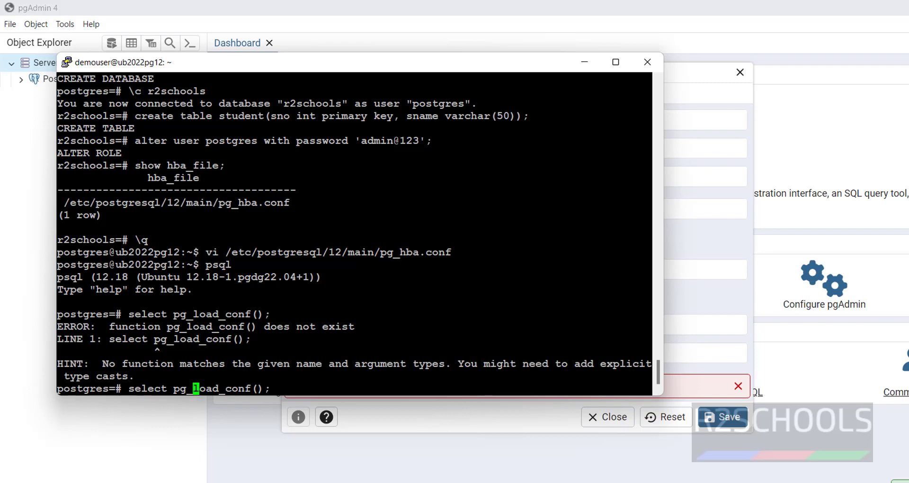
text(re)
key(Return)
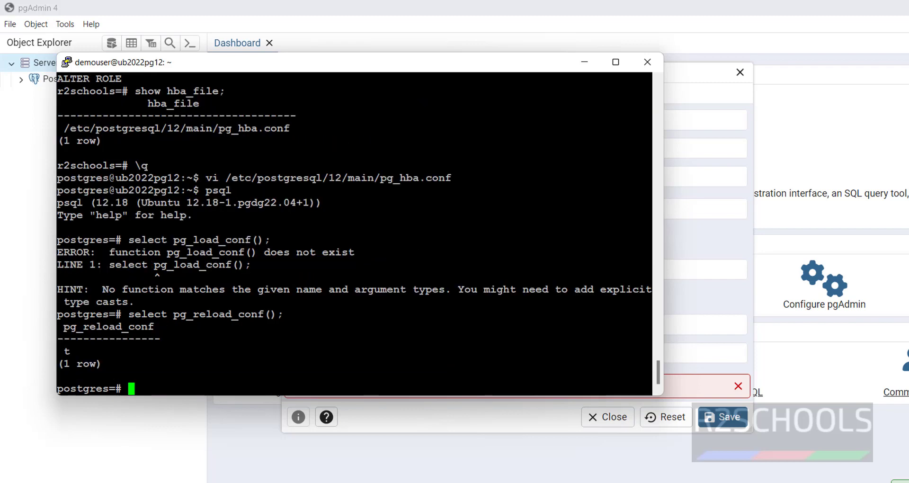
click(489, 429)
Save the pgonprem12ubuntu registration and open a Query Tool on r2schools
click(722, 417)
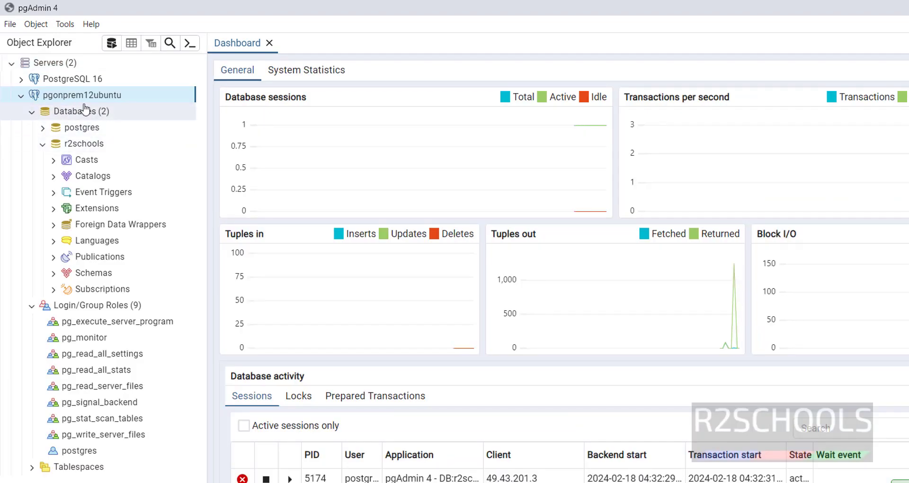
right_click(75, 143)
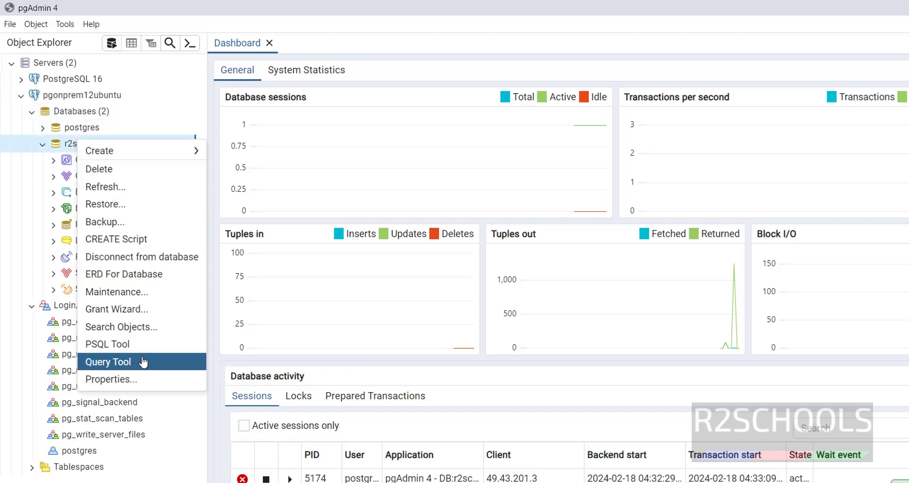
click(108, 362)
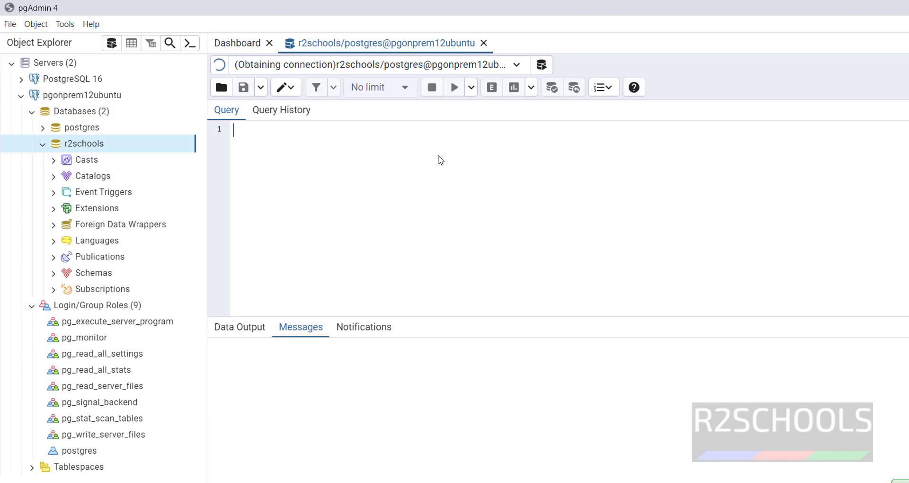
Expand Schemas > public > Tables > student and type 'select * from student'
click(53, 274)
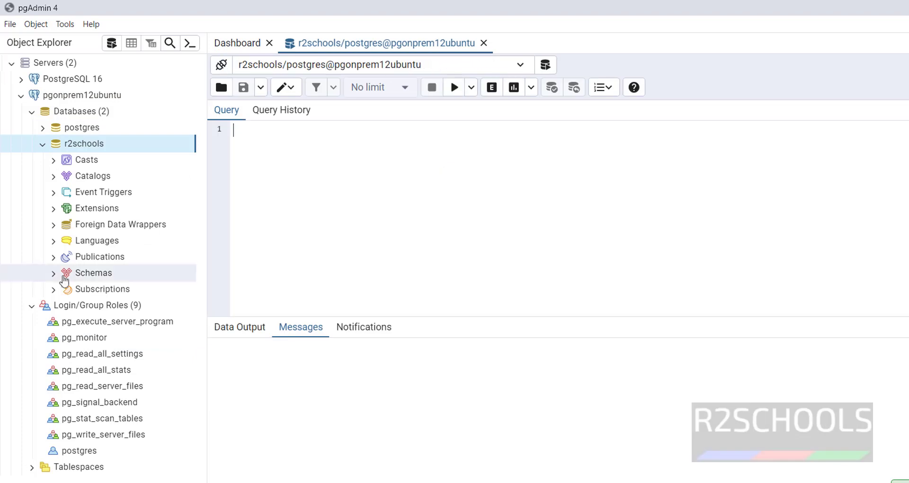
click(64, 289)
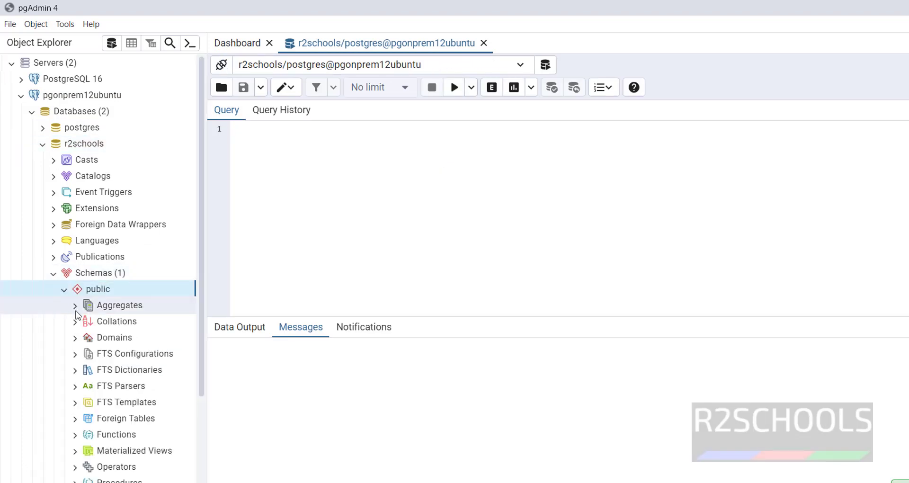
scroll(88, 449, down, 1)
scroll(87, 449, down, 4)
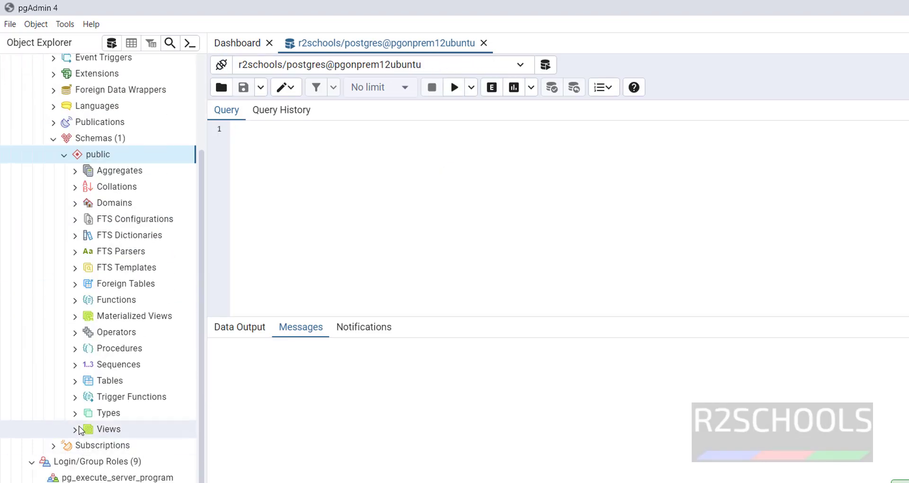
click(74, 381)
click(85, 397)
click(362, 212)
text(select )
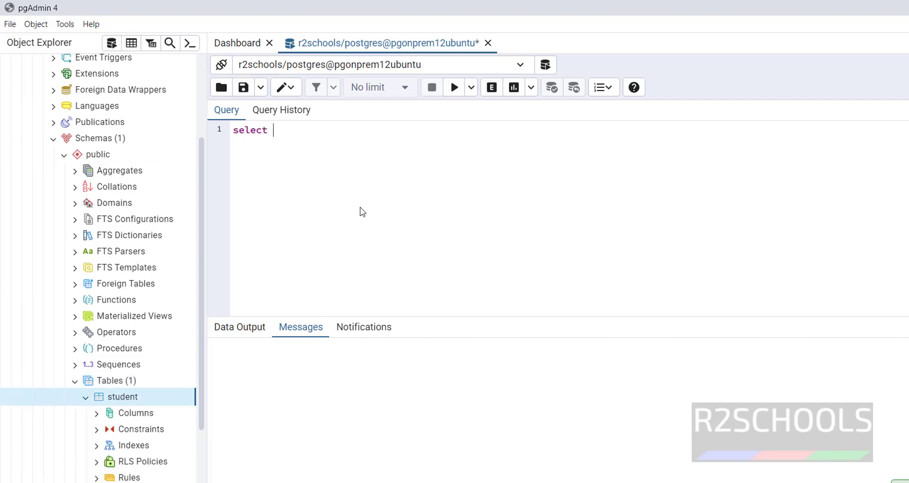
text(* from student)
Run select * from student, then insert row (100, 'James')
key(ctrl+a)
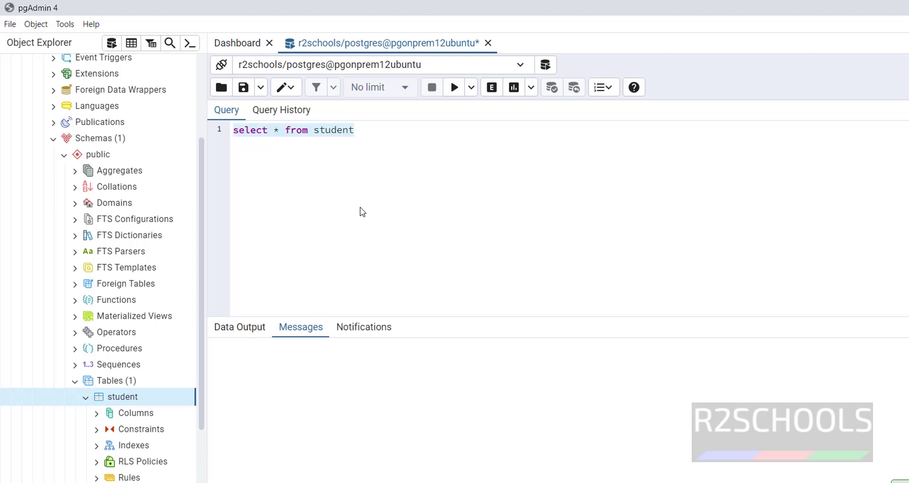
click(455, 88)
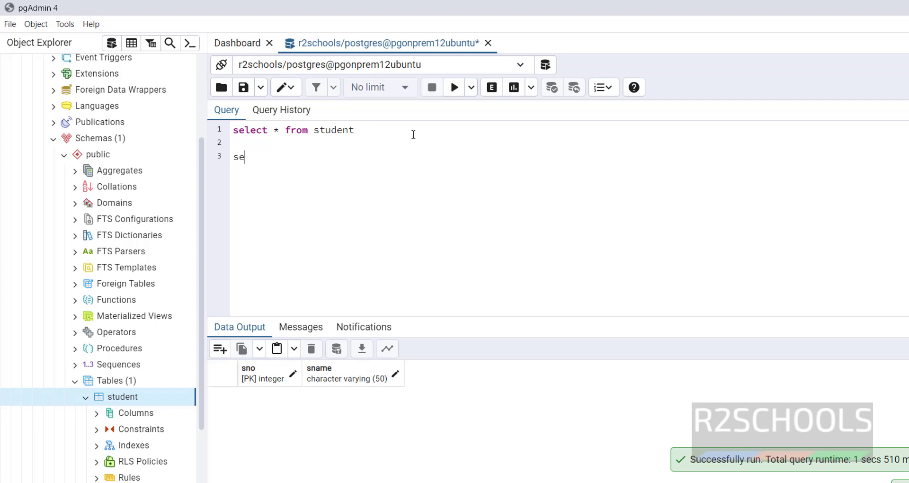
key(BackSpace)
key(BackSpace)
text(insert )
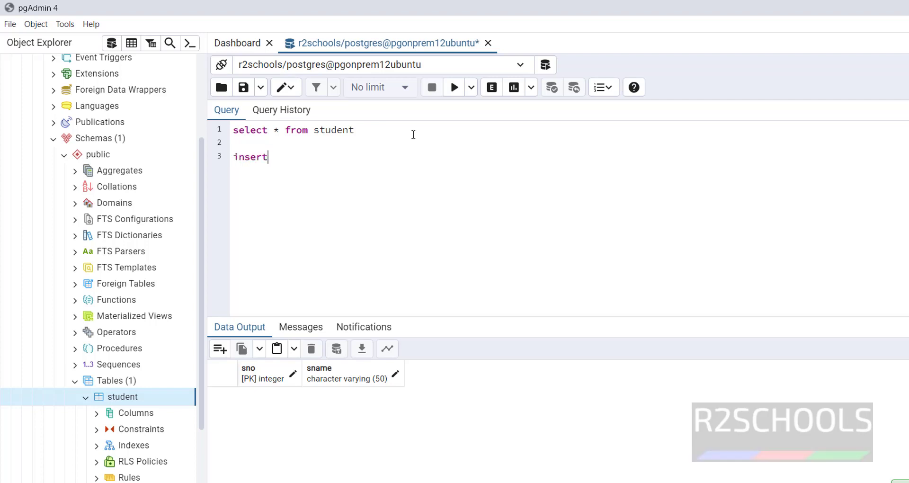
text(into )
text(student)
text( values()
text(100,)
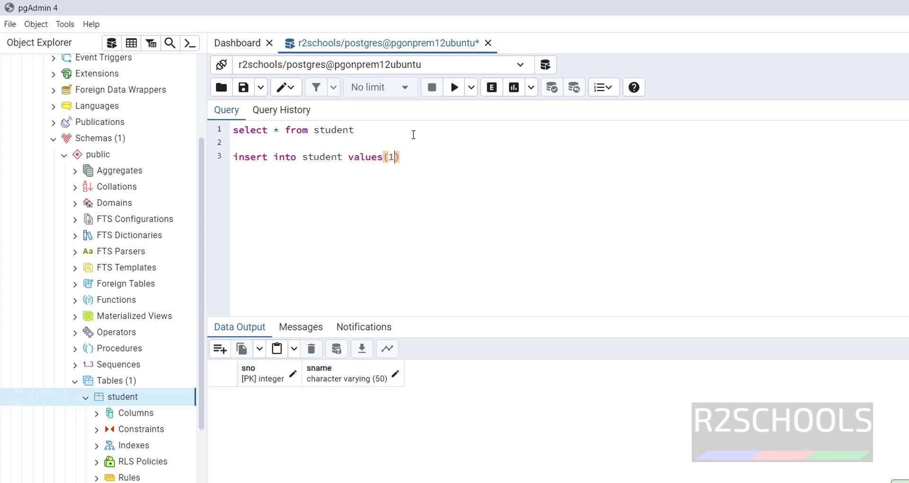
text('james)
key(BackSpace)
key(BackSpace)
key(BackSpace)
key(BackSpace)
key(BackSpace)
text(James)
key(End)
key(shift+Home)
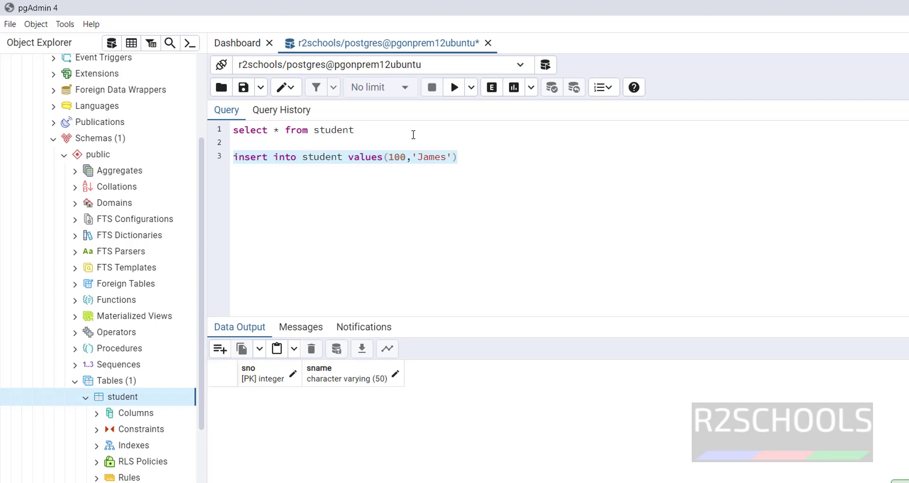
click(454, 87)
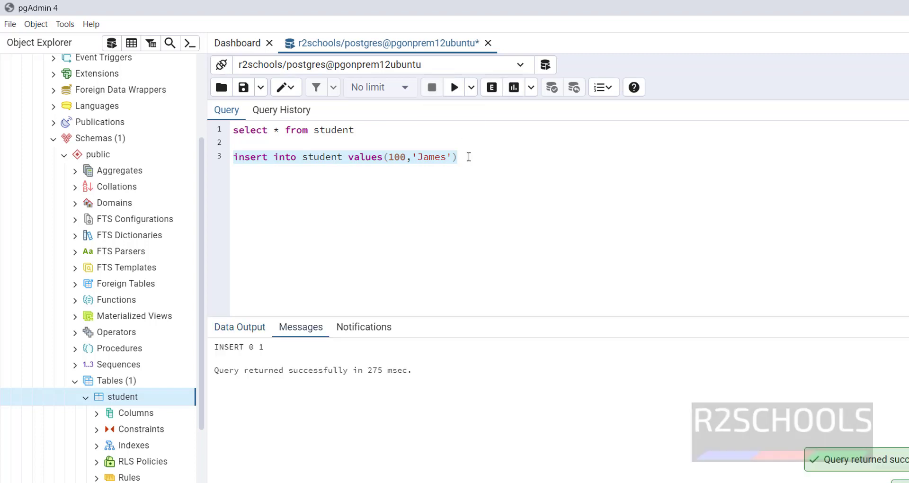
Insert row (101, 'David') into student
click(468, 156)
key(Return)
text(insert into student values(101,'David)
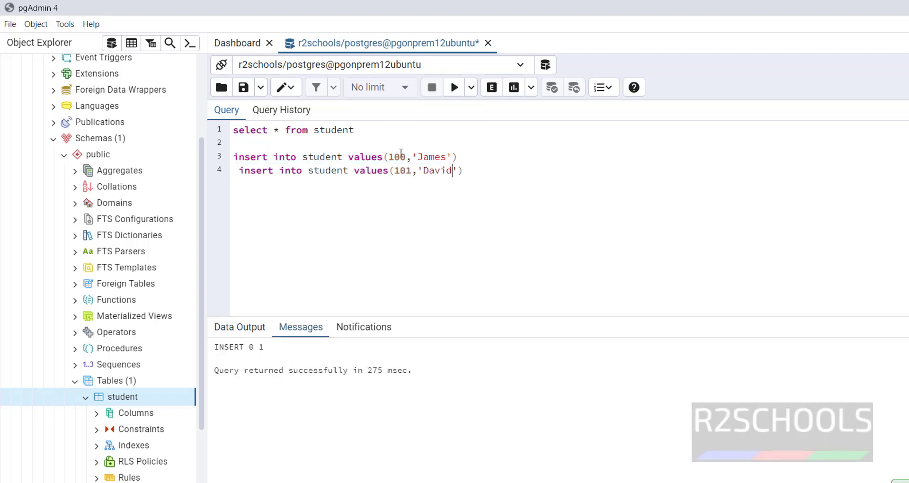
drag(496, 179, 233, 171)
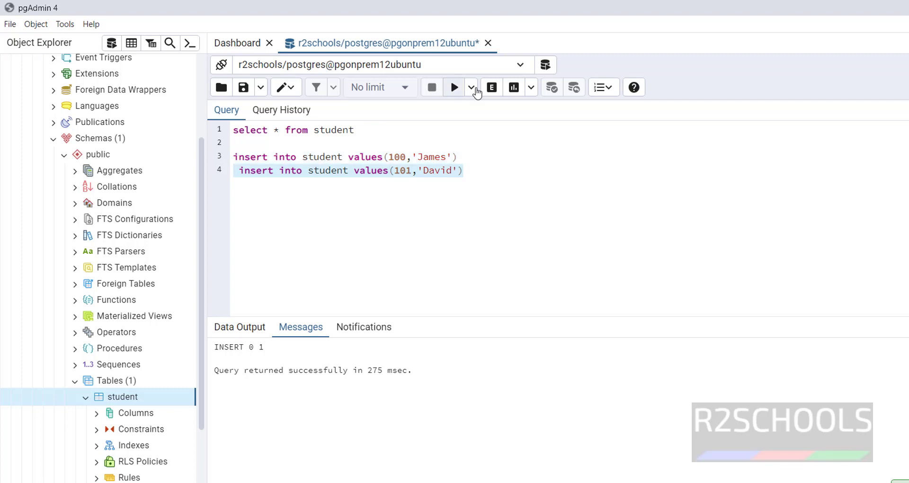
click(453, 88)
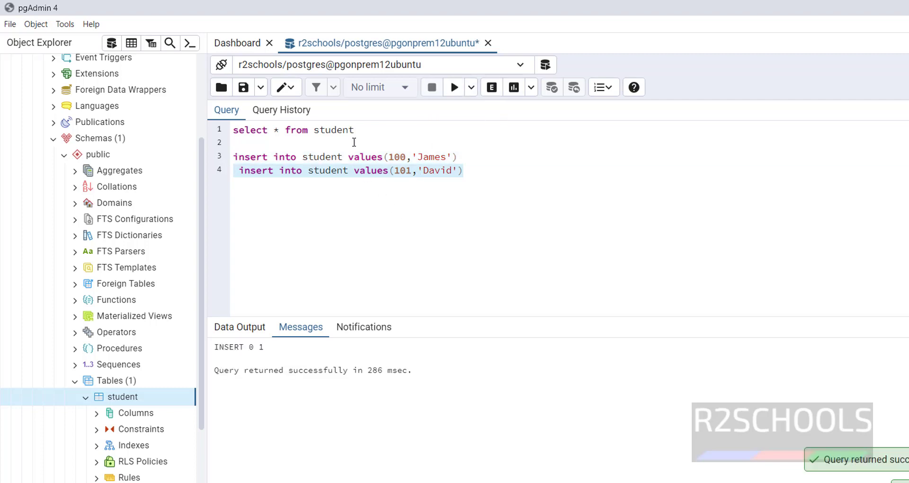
Rerun the select on line 1 to confirm both student rows
drag(373, 130, 232, 131)
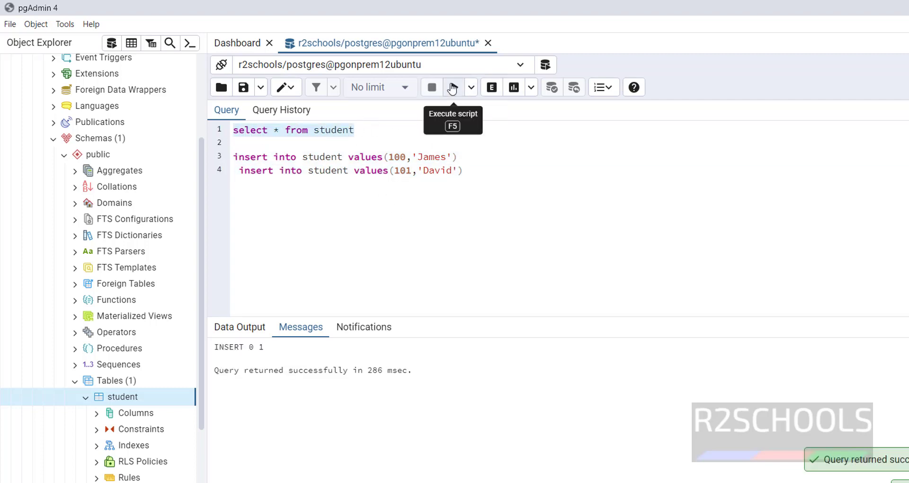
click(455, 88)
click(475, 171)
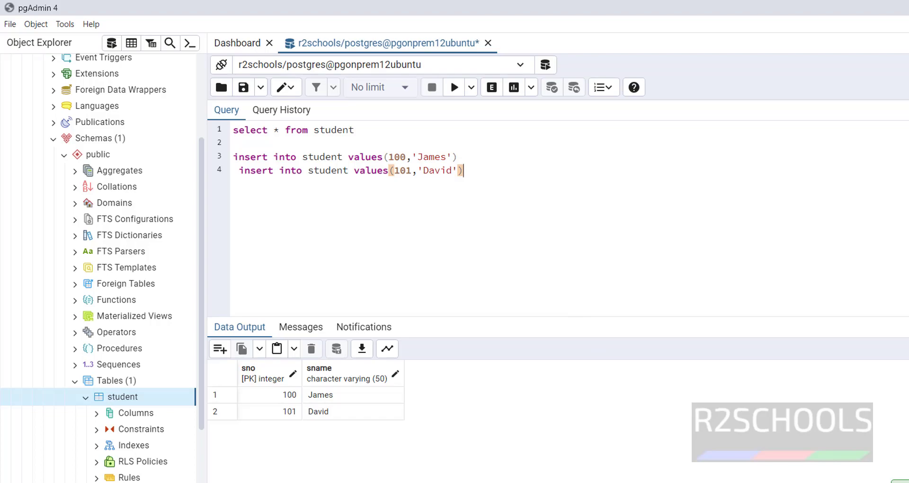
click(842, 471)
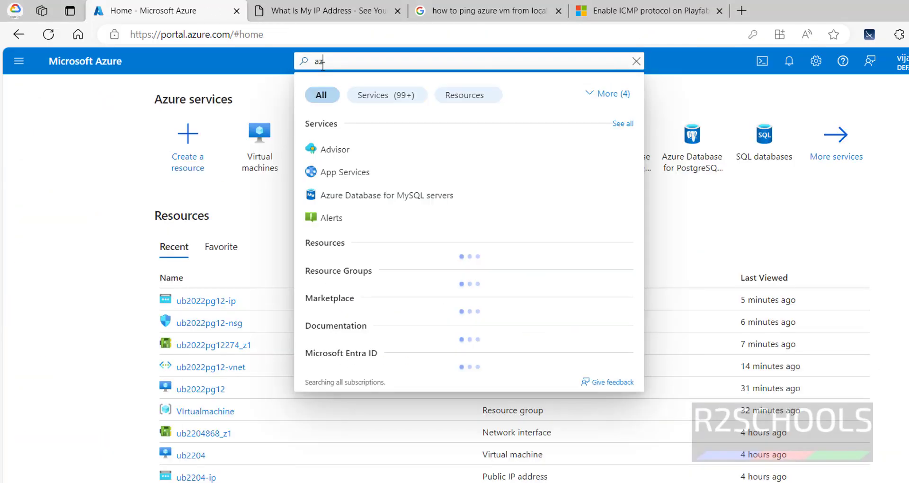
Find Azure Database for PostgreSQL flexible servers and start creating a new server
text(ure database )
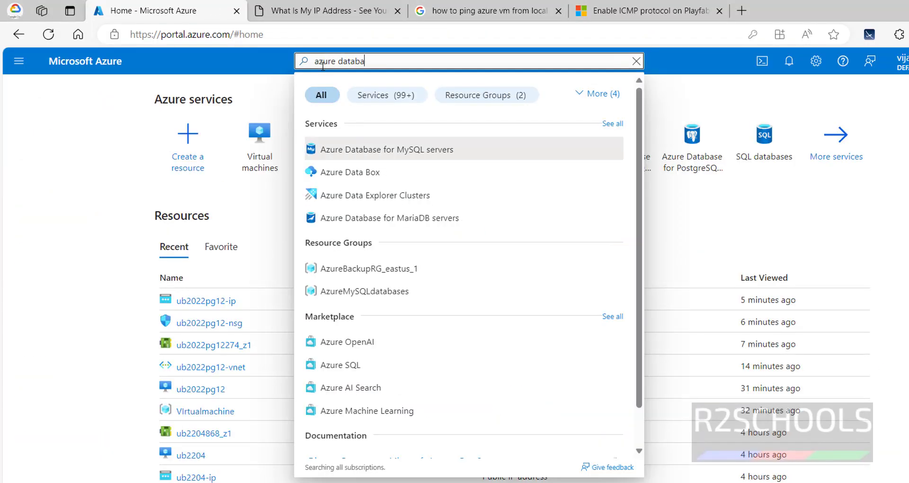
text(for postgresql)
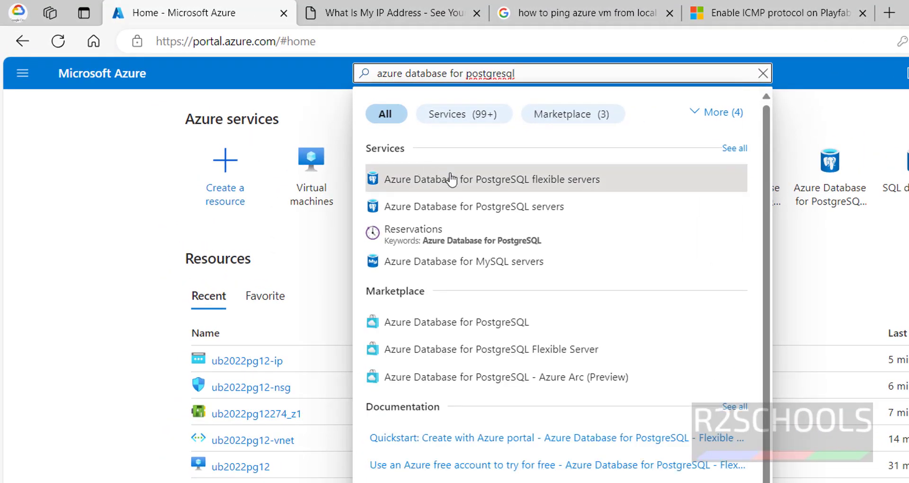
click(537, 184)
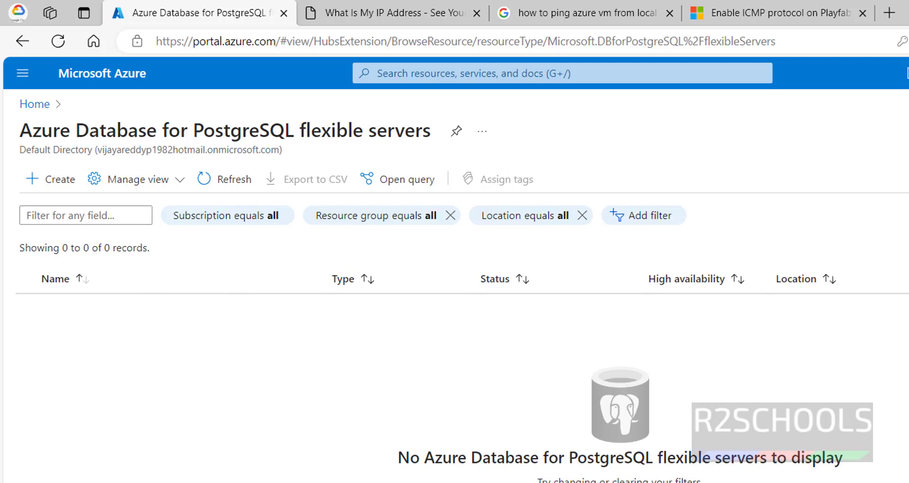
click(392, 456)
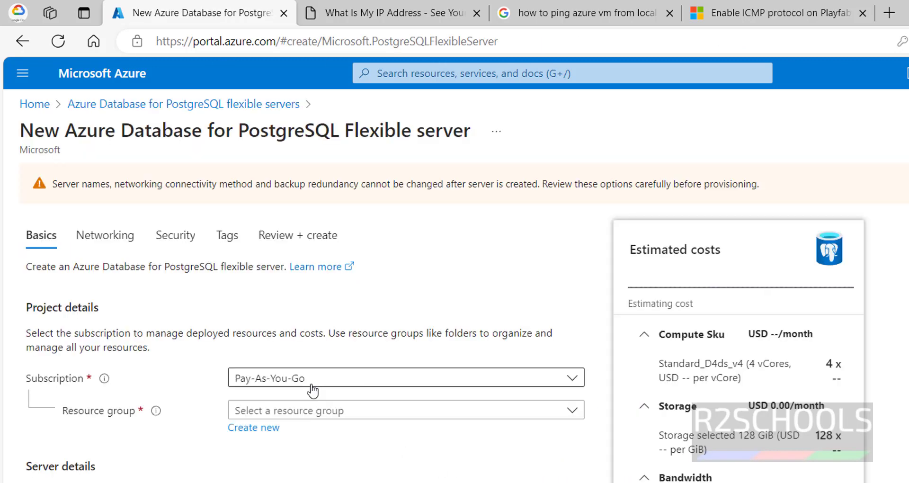
Choose resource group VIrtualmachine and name the server az14pgserver
click(345, 411)
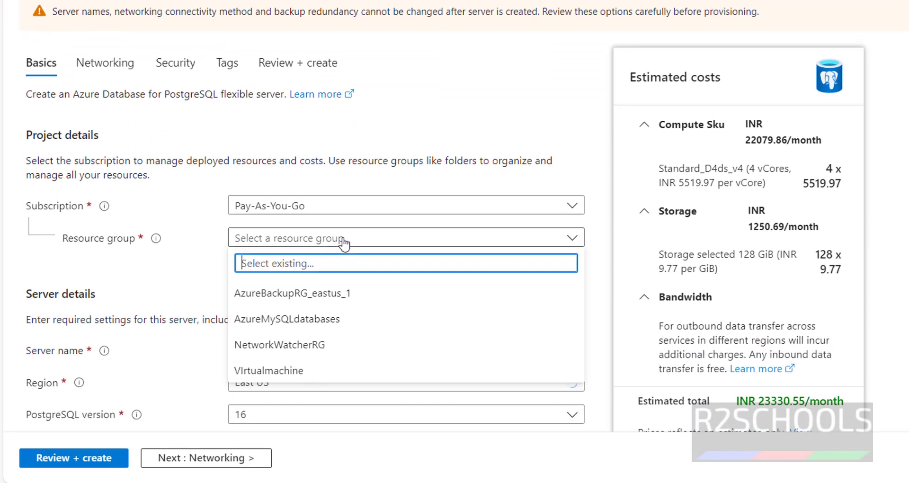
click(302, 365)
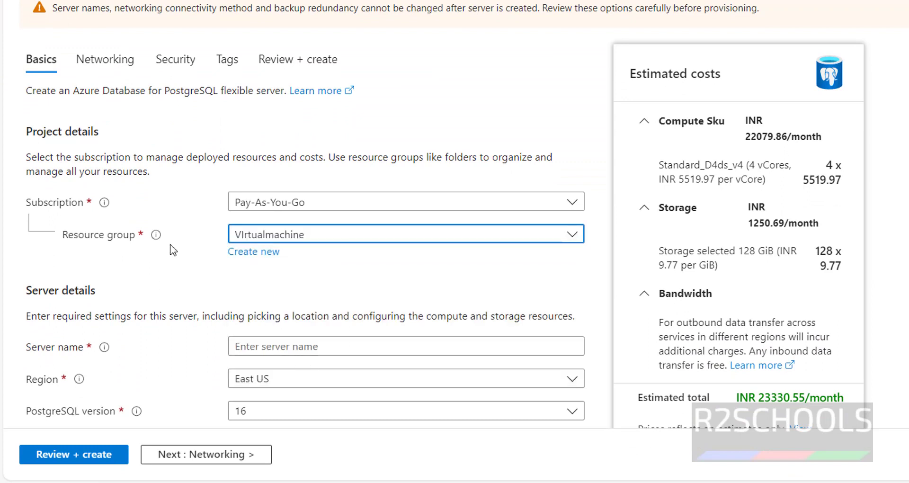
mouse_move(156, 235)
scroll(187, 259, down, 3)
click(280, 228)
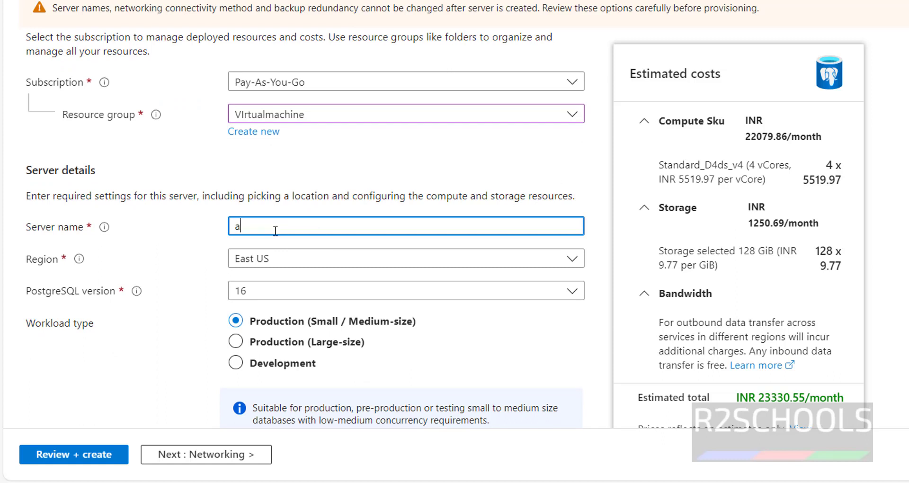
text(az14)
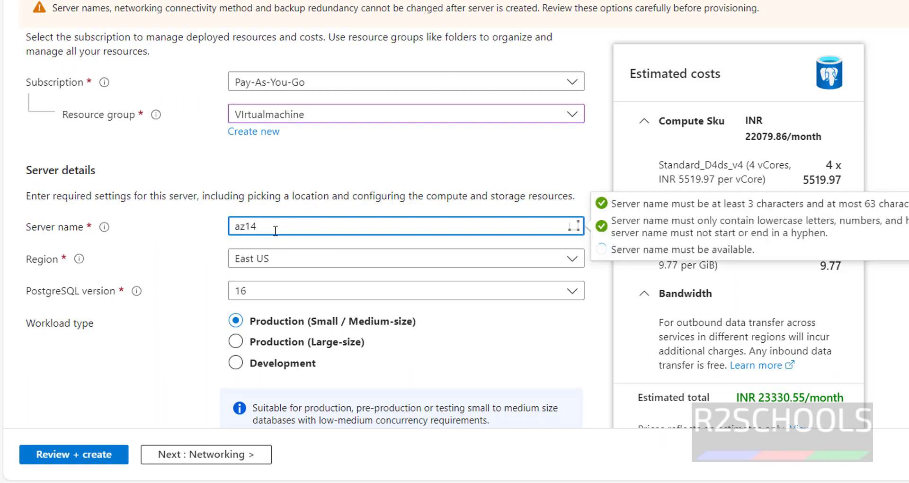
text(pos)
key(BackSpace)
text(gserver)
drag(313, 234, 205, 236)
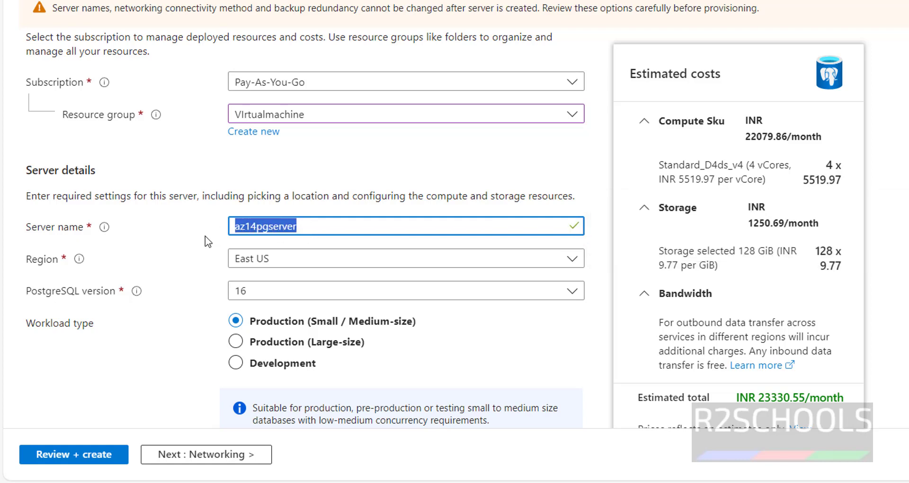
Select PostgreSQL version 14 and the Development workload type
click(316, 295)
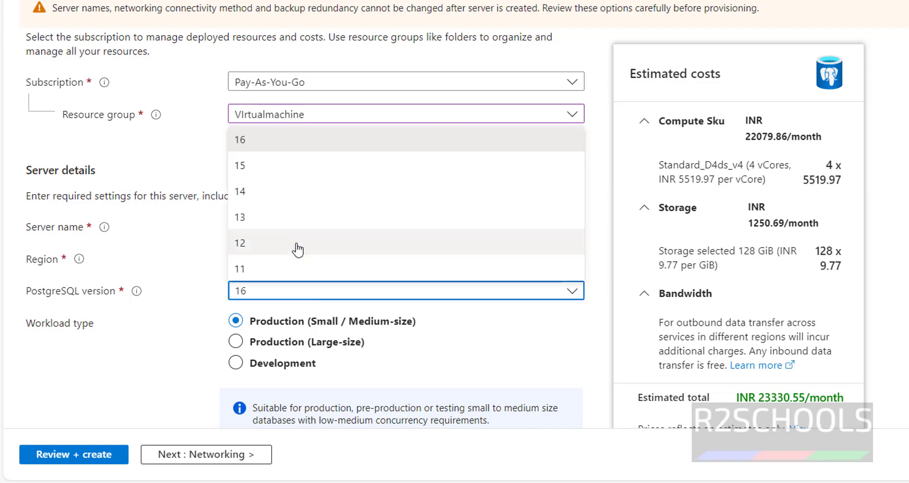
click(276, 198)
scroll(187, 332, down, 3)
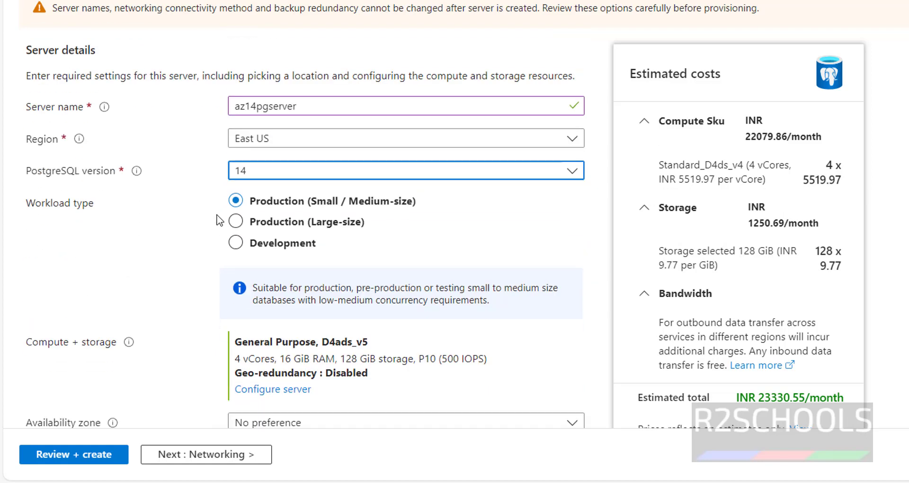
click(237, 243)
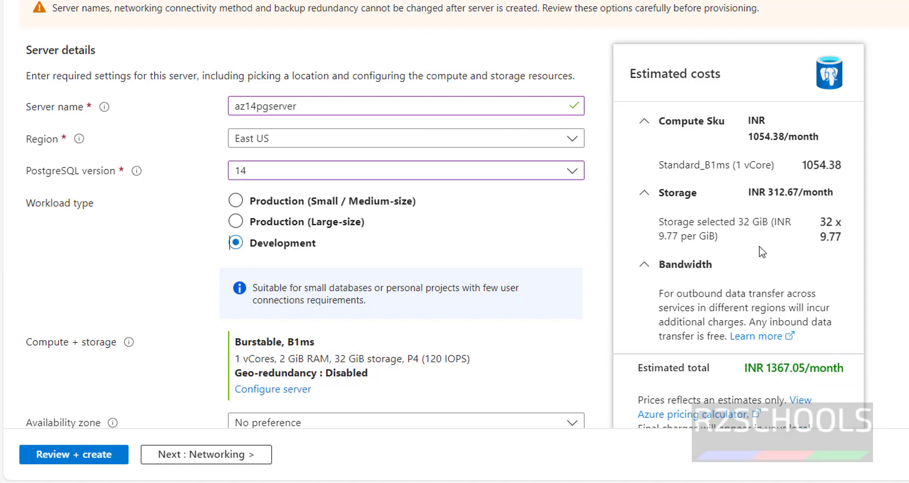
click(357, 201)
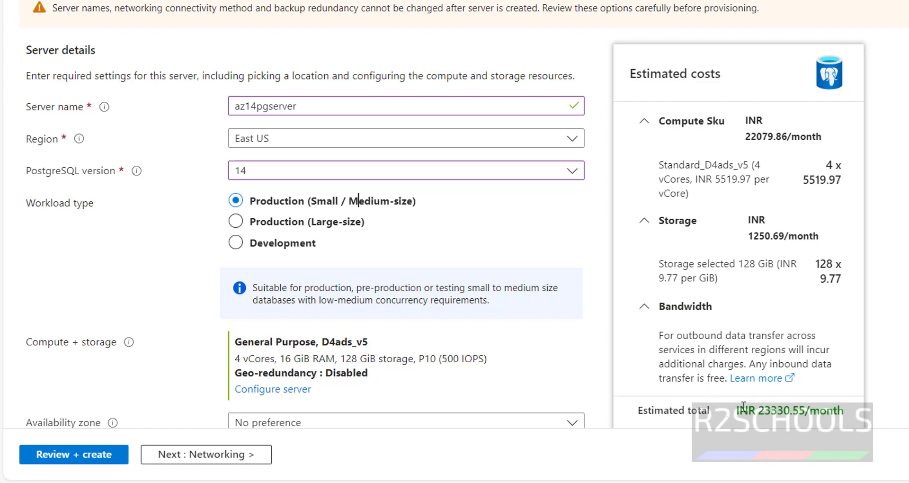
click(269, 245)
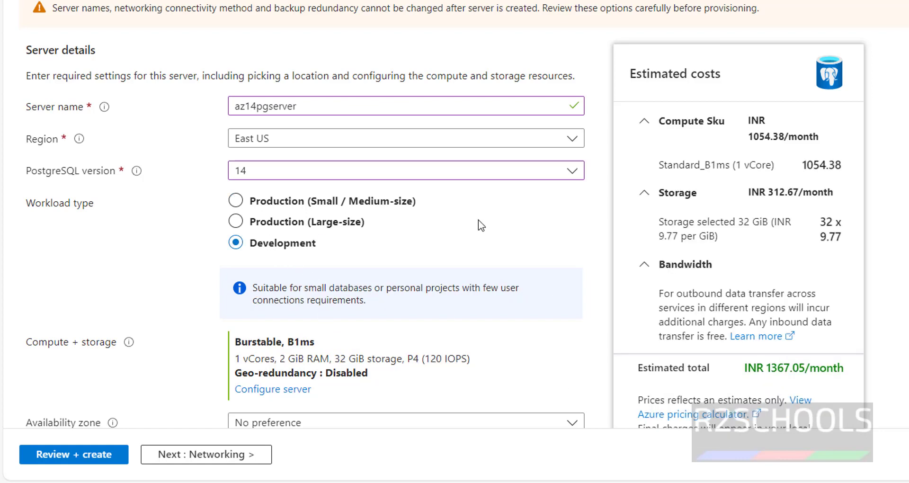
scroll(478, 221, down, 3)
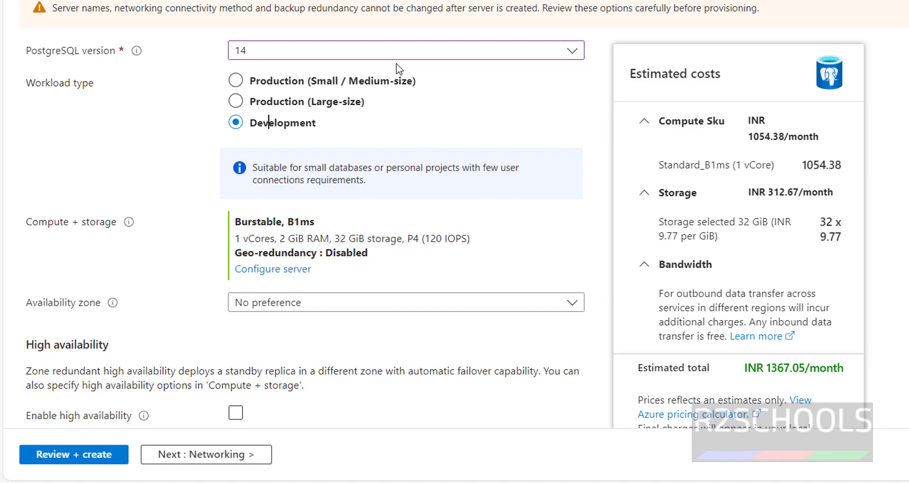
scroll(400, 69, down, 3)
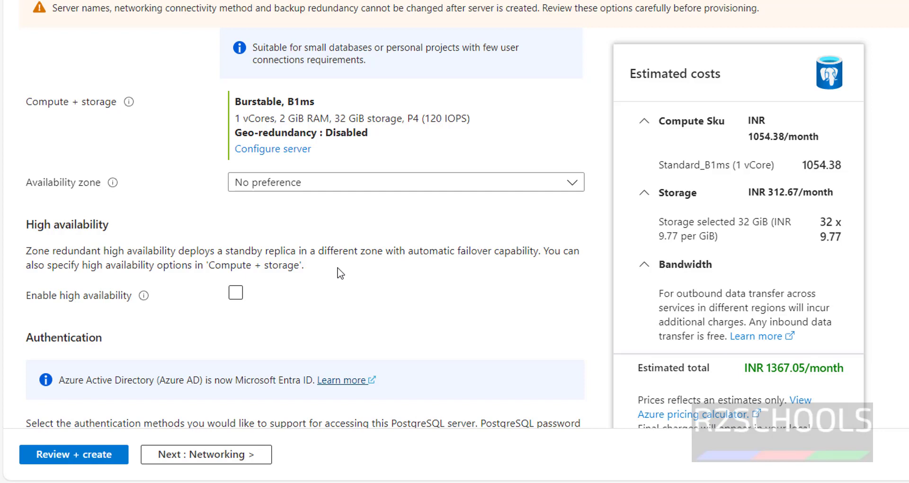
scroll(304, 223, down, 5)
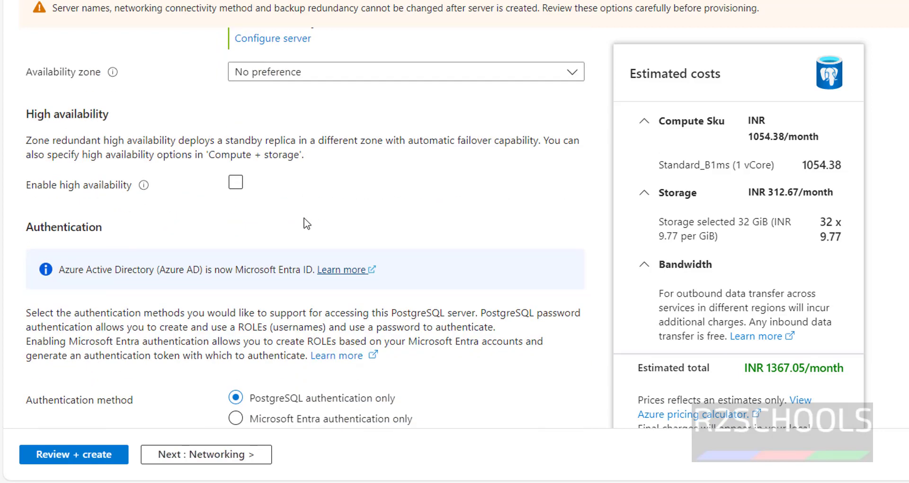
Enter admin username postgres and type the admin password and its confirmation
click(322, 299)
key(Tab)
key(Tab)
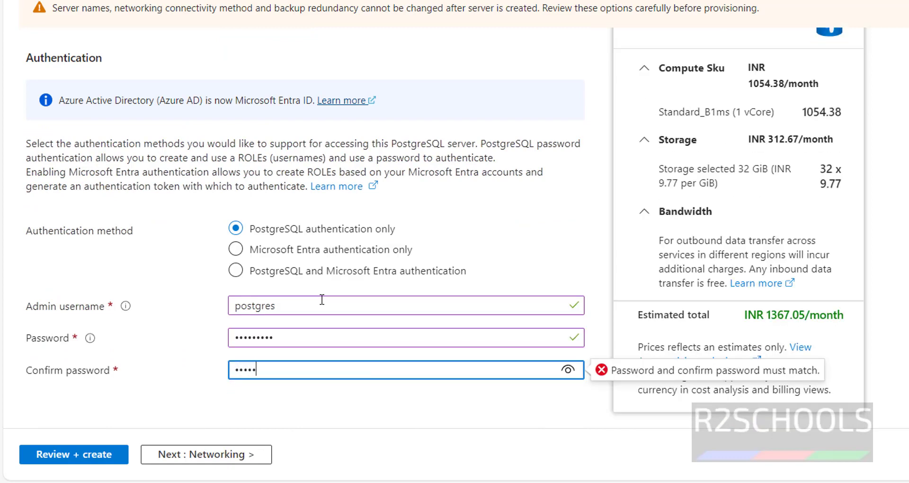
On the Networking tab, add the current client IP address to the firewall rules
click(206, 454)
scroll(313, 301, down, 4)
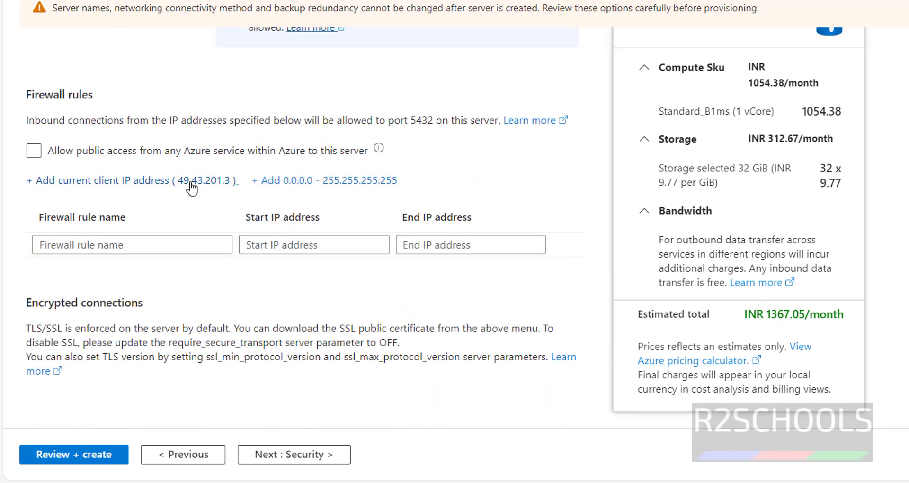
click(190, 181)
Review and create the az14pgserver flexible server, then copy its server name from Overview
click(293, 454)
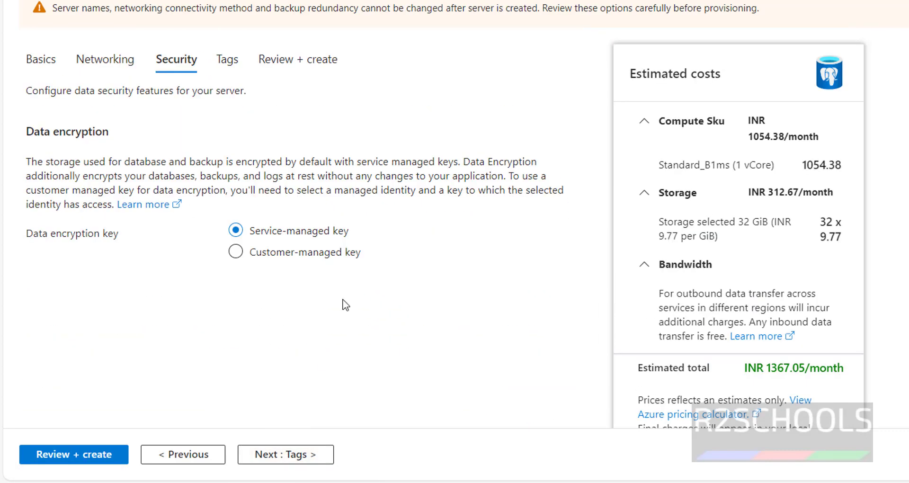
click(291, 457)
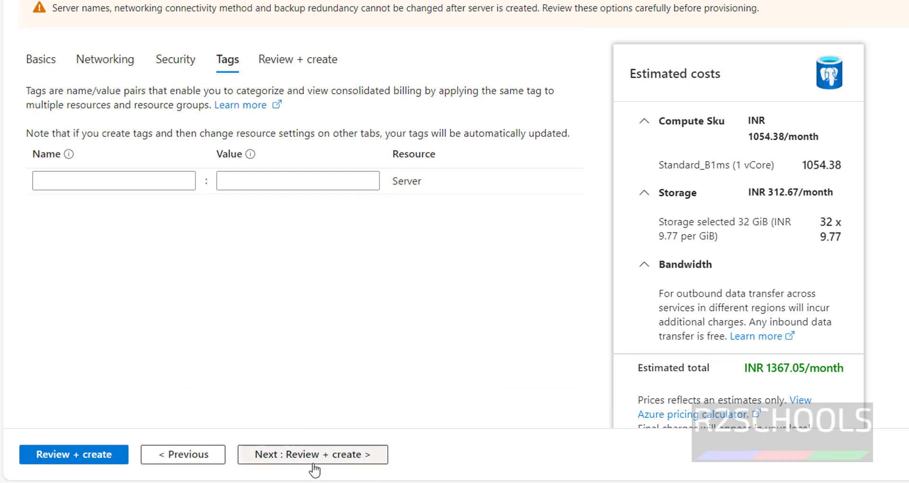
click(314, 456)
scroll(253, 396, down, 1)
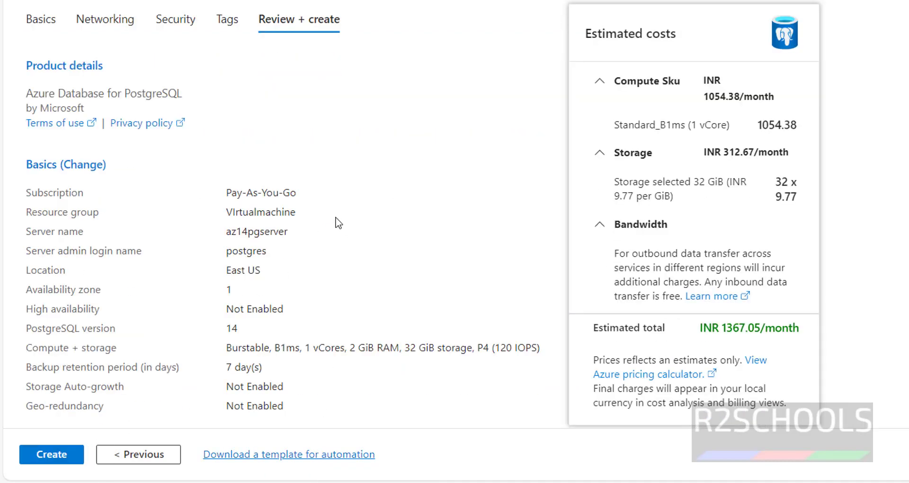
click(66, 454)
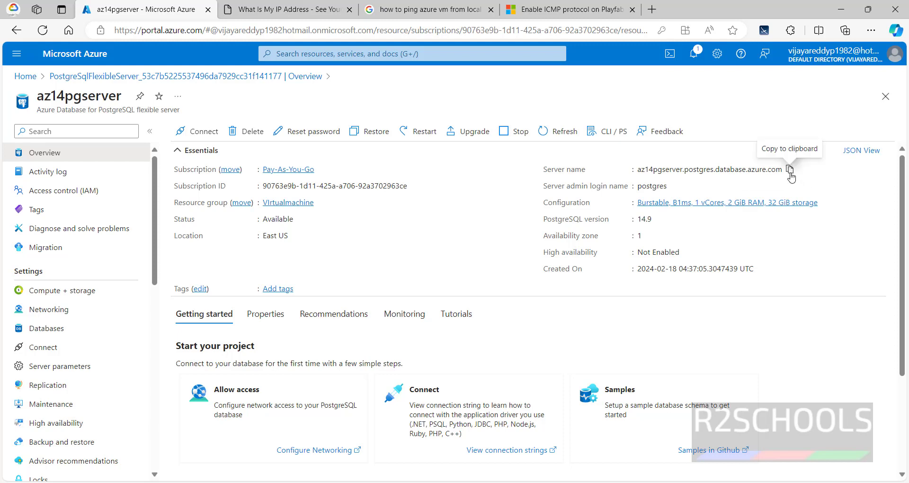
click(790, 171)
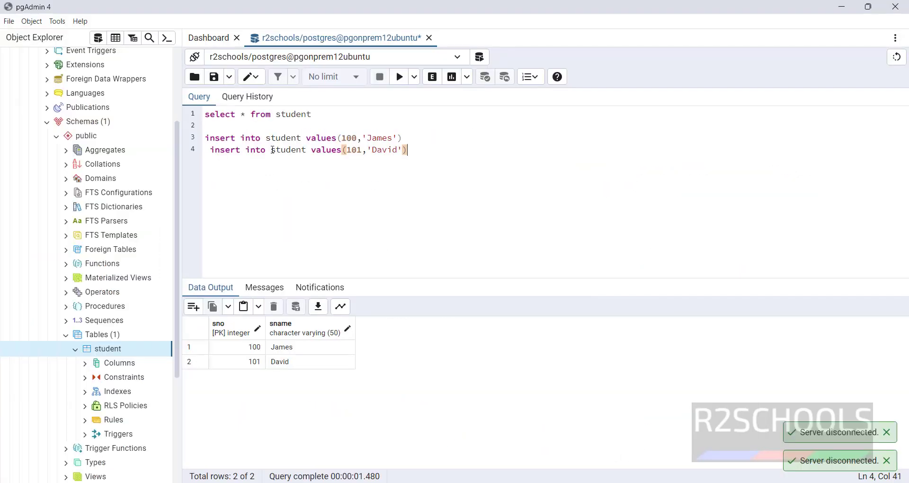
Register server azurepg14 with the pasted az14pgserver host name and the postgres password
scroll(89, 95, up, 5)
right_click(47, 56)
mouse_move(53, 67)
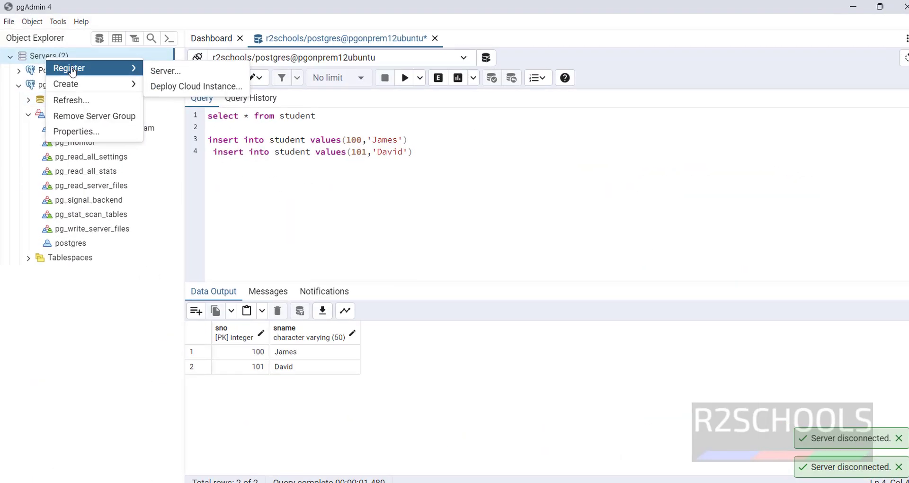
click(163, 67)
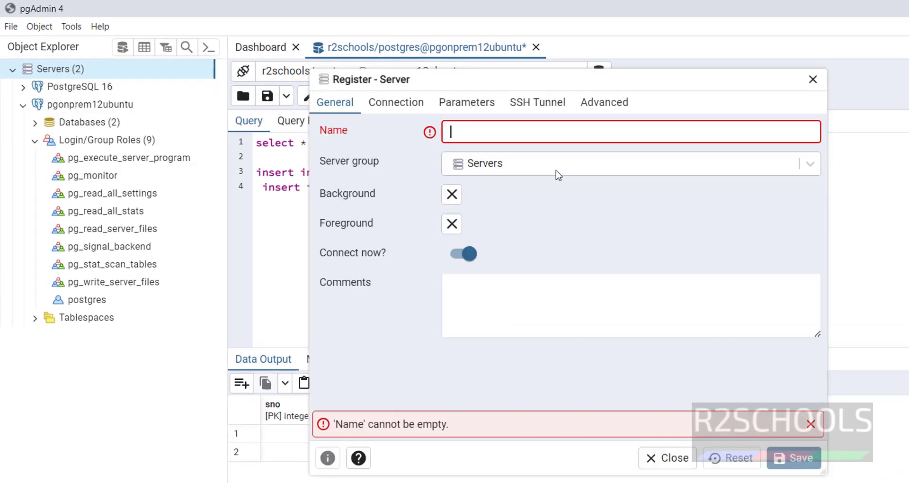
text(azu)
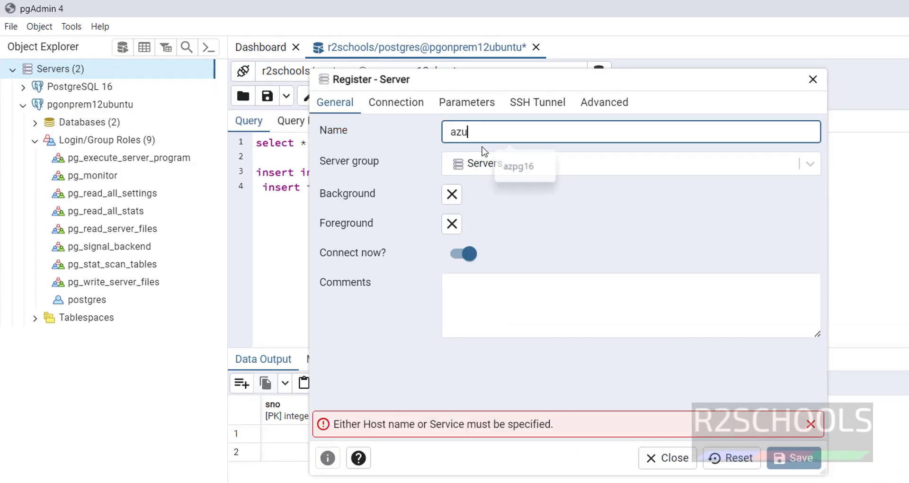
text(repg14)
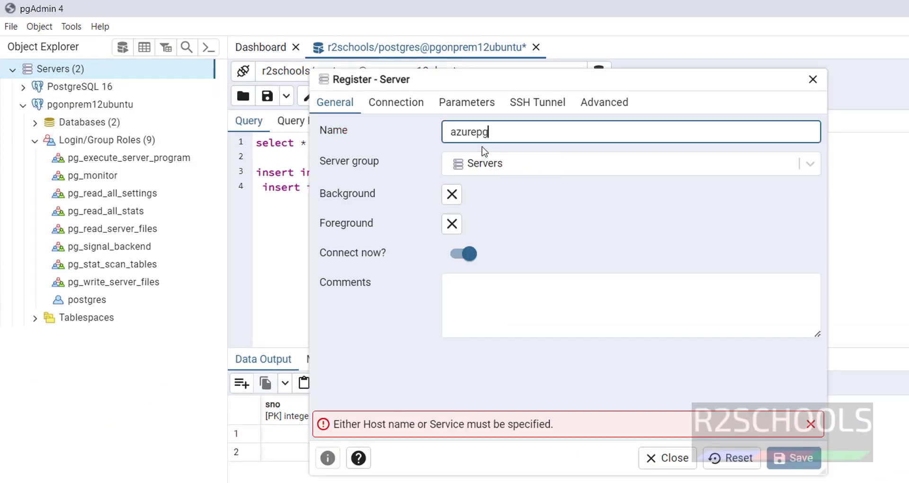
click(413, 104)
click(503, 138)
key(ctrl+v)
click(486, 292)
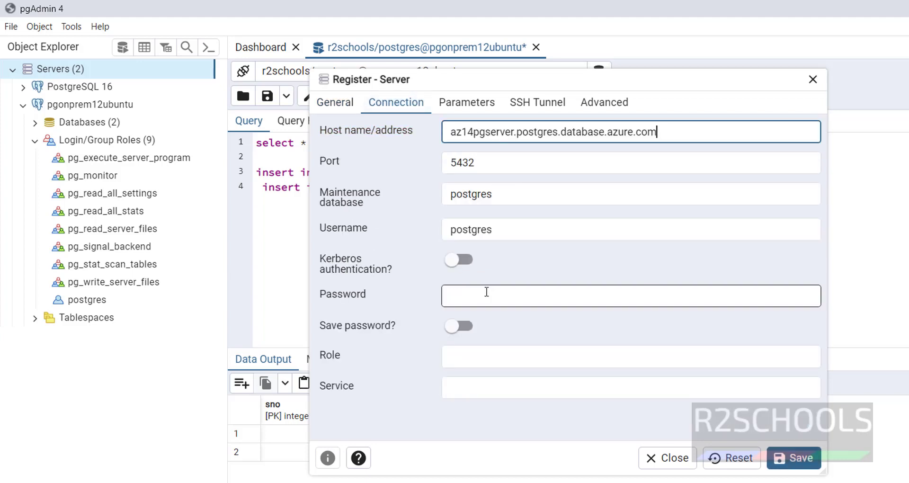
text(*********)
click(794, 458)
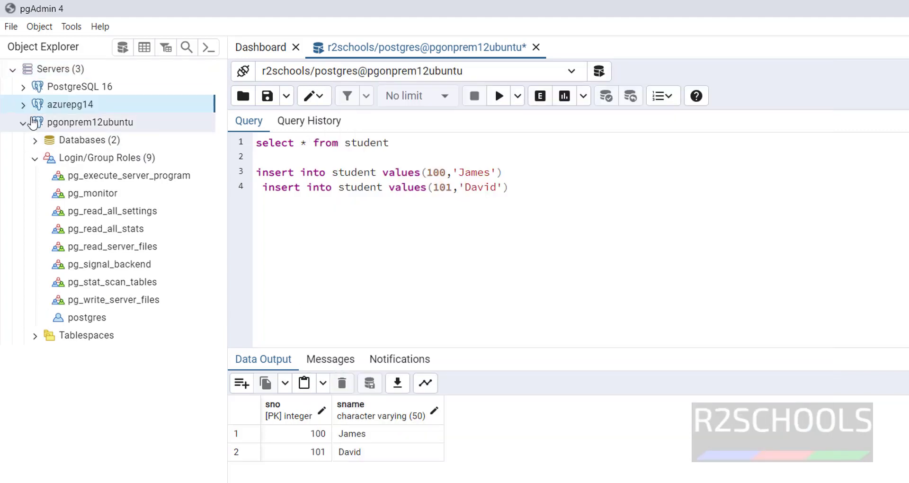
Show r2schools under the on-prem databases and open a Query Tool on azurepg14's postgres database
click(35, 158)
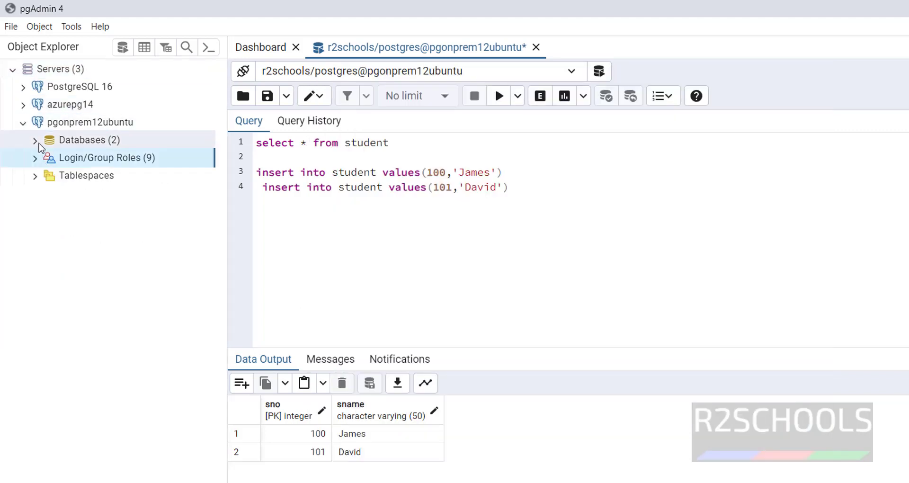
click(35, 141)
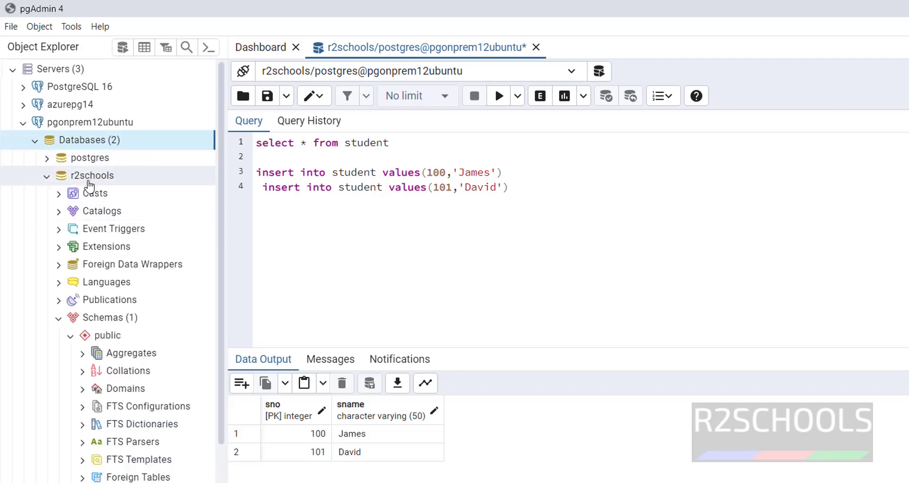
click(59, 318)
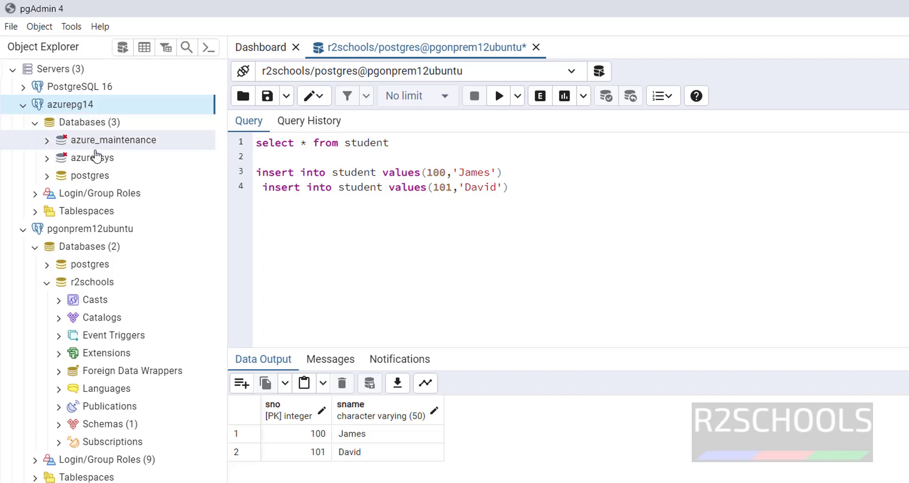
right_click(97, 179)
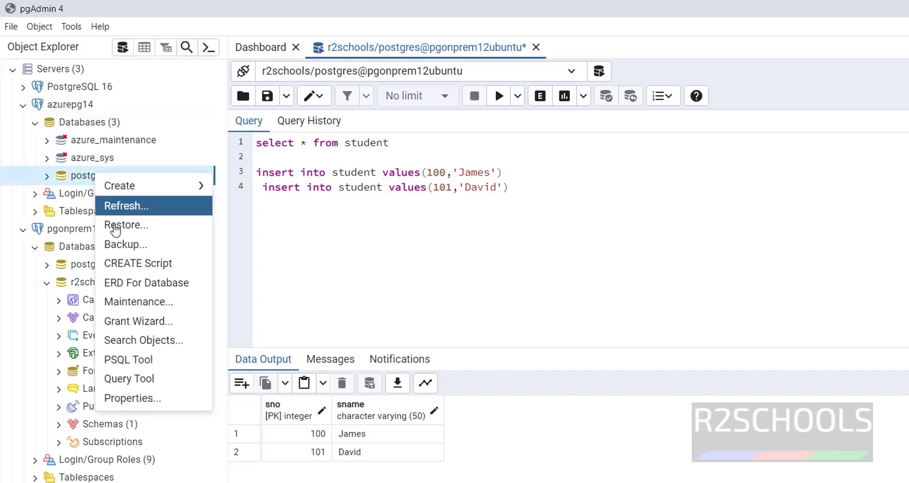
click(142, 381)
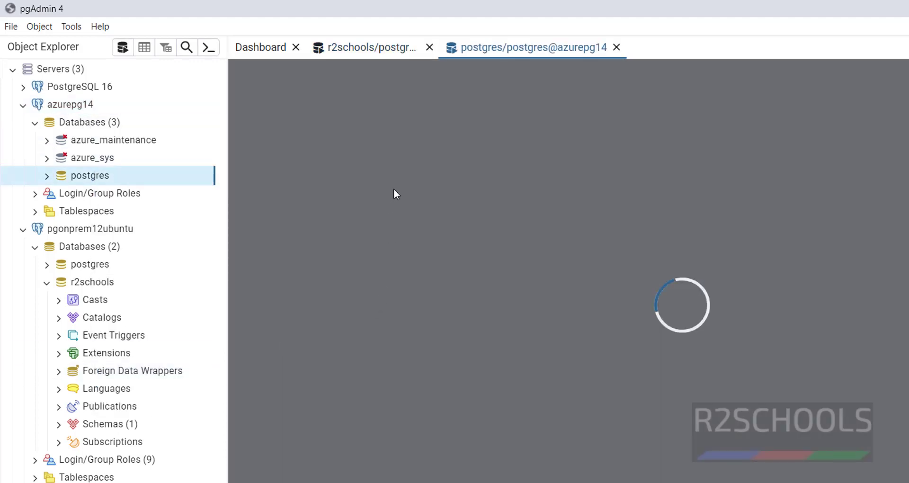
Run 'create database r2schools' in the azurepg14 postgres query tool
text(create datab)
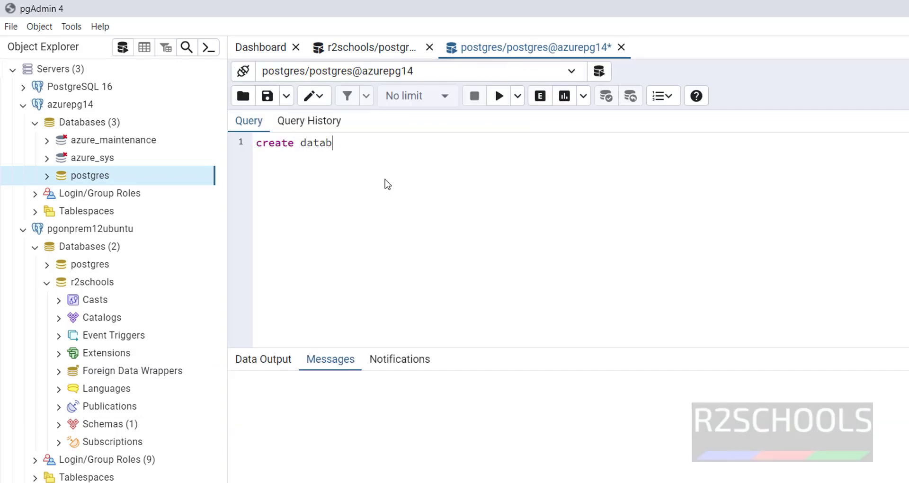
text(ase r2schools)
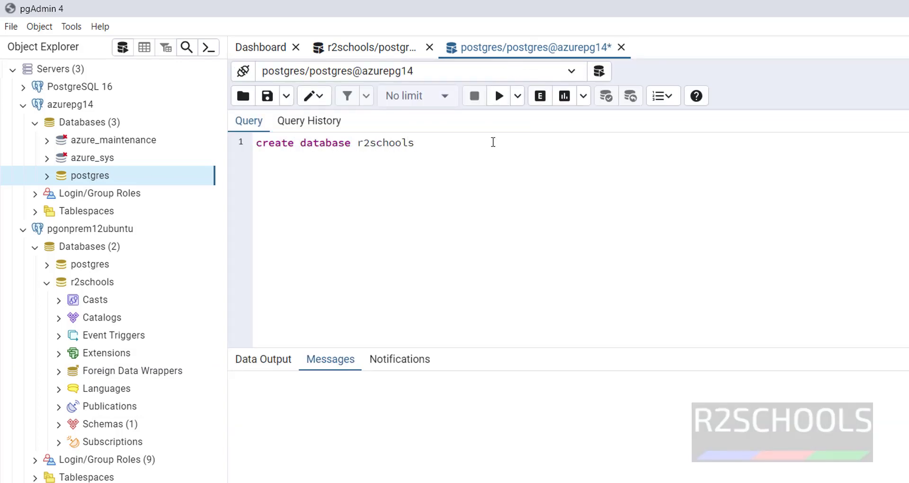
key(ctrl+a)
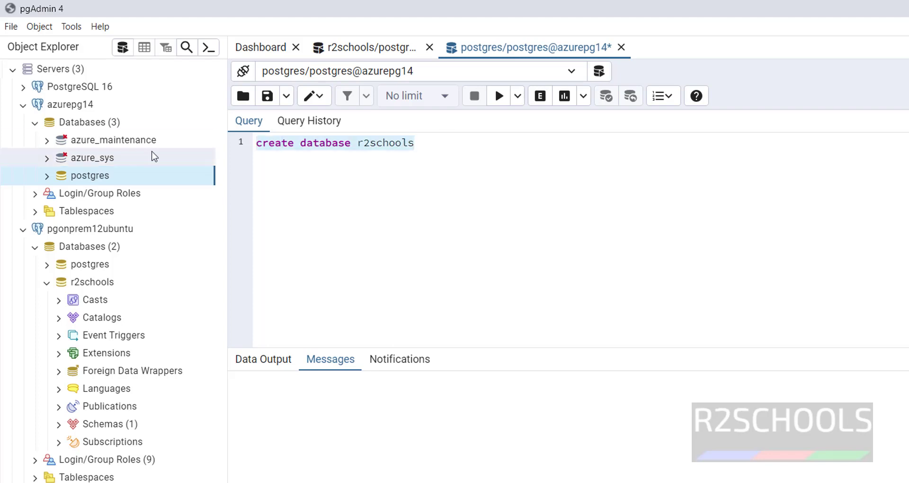
click(499, 98)
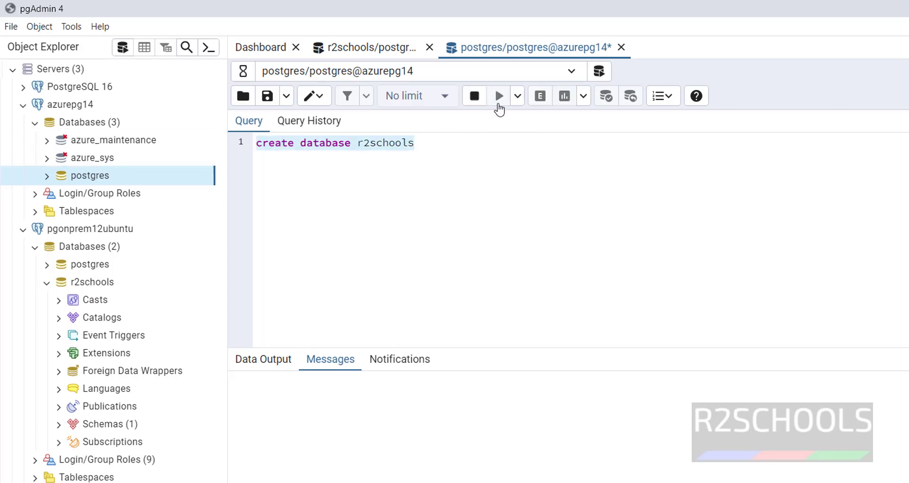
click(460, 230)
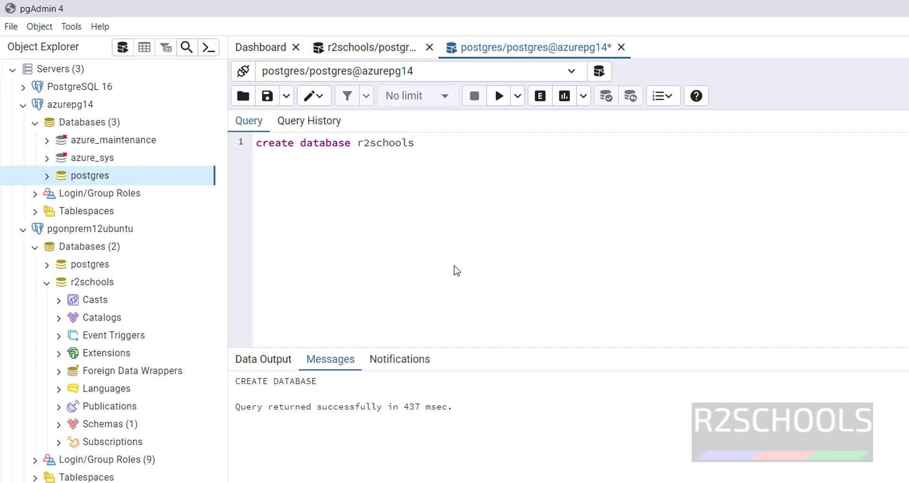
In PuTTY, quit psql, log out of the postgres shell and clear the screen
key(alt+Tab)
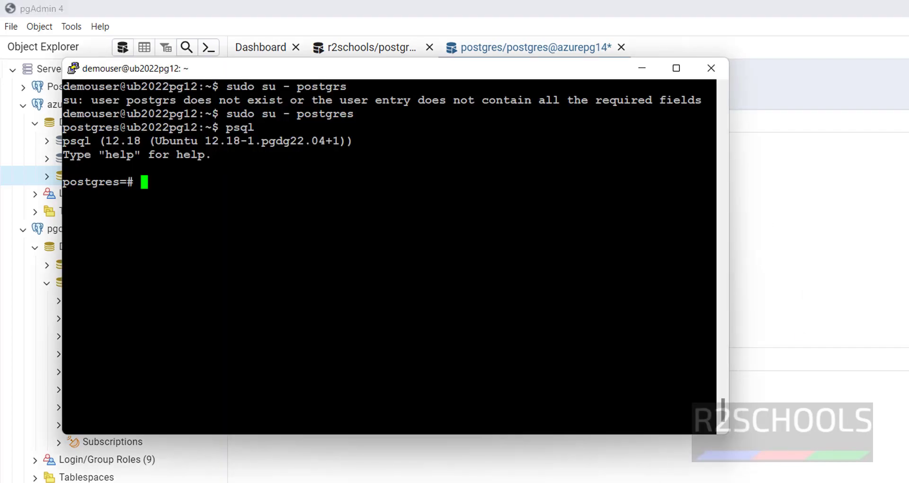
text(\q)
key(Return)
text(exit)
key(Return)
key(ctrl+l)
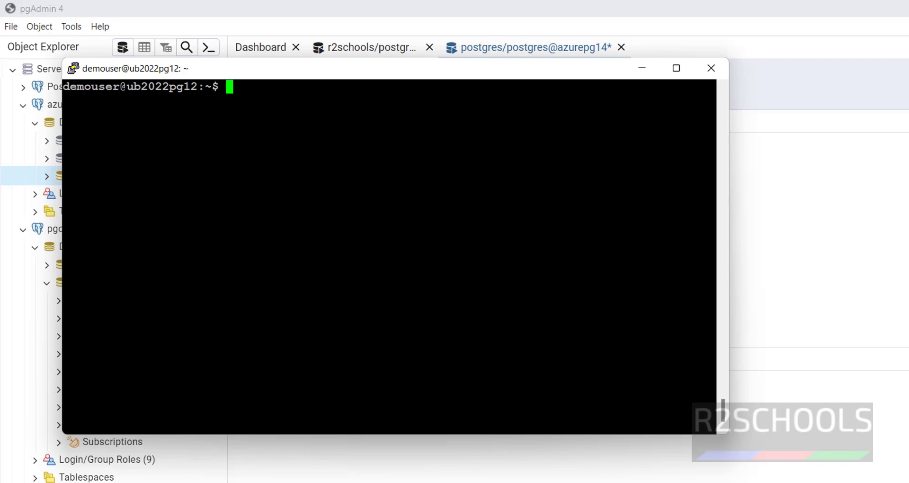
As the postgres user, run 'show config_file;' in psql and select the returned path
text(udo su - post)
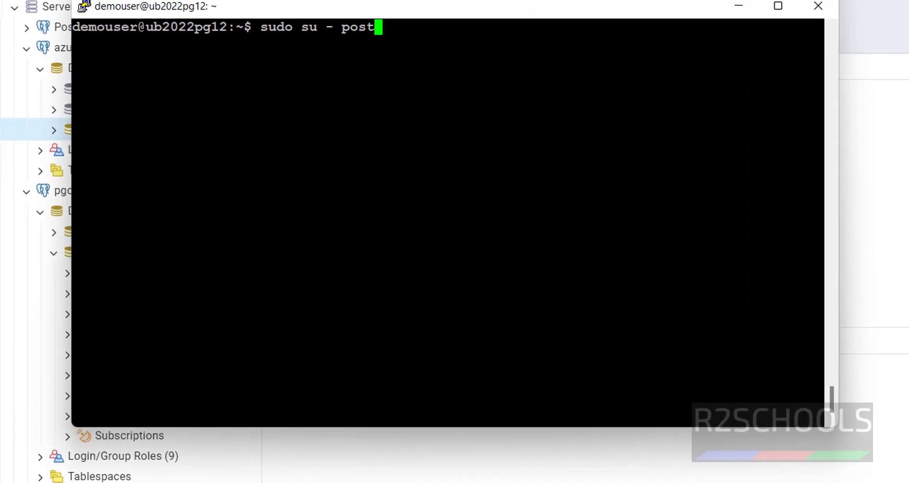
text(gres)
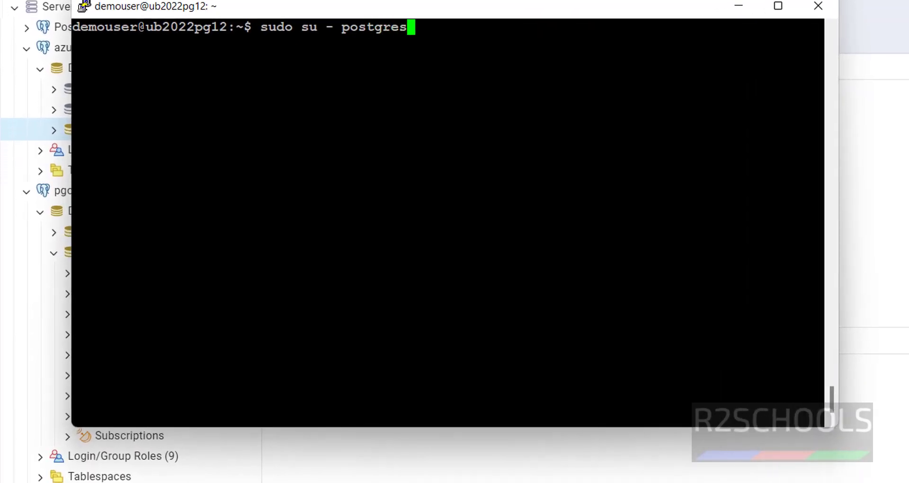
key(Return)
text(psql)
key(Return)
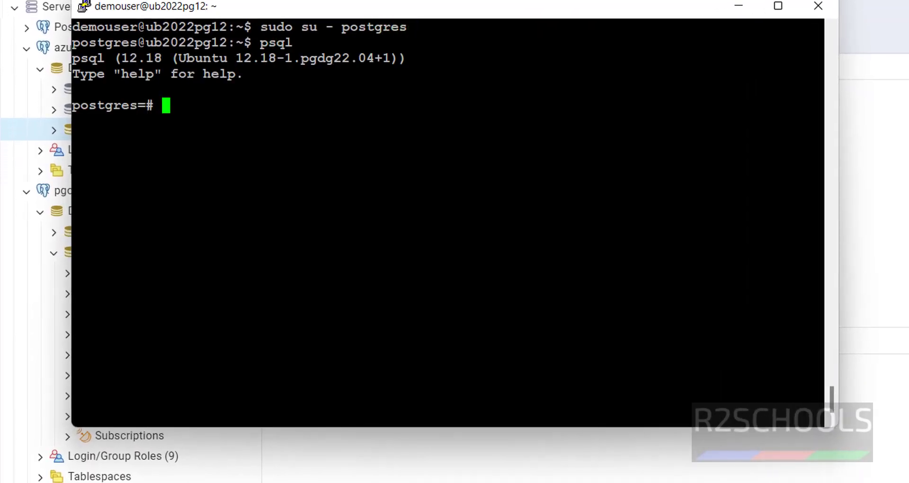
text(show config_)
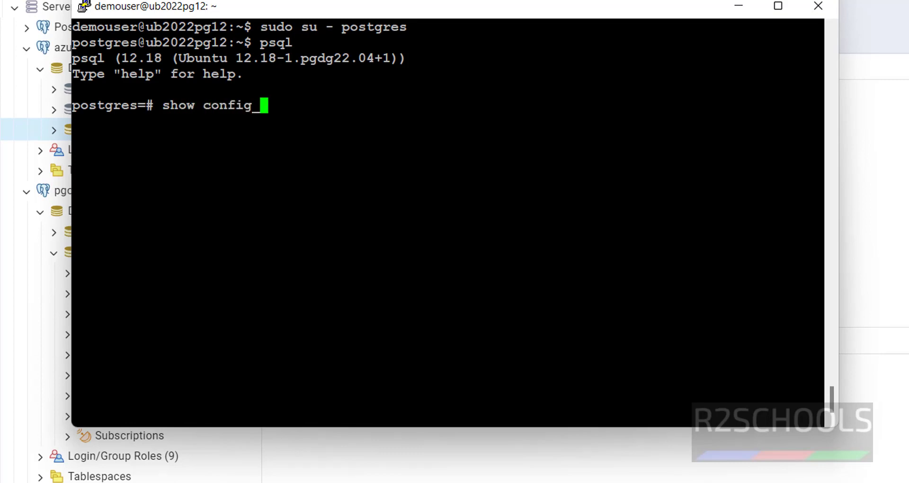
text(file;)
key(Return)
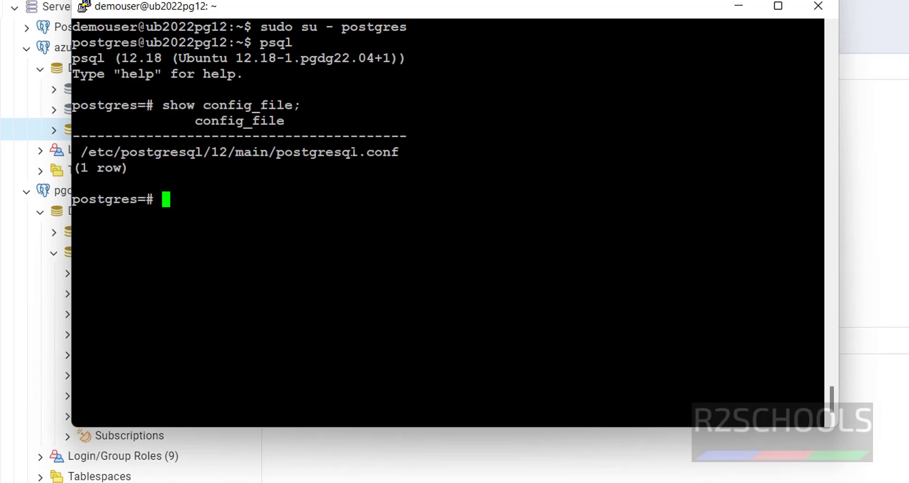
double_click(351, 152)
Leave psql and open the postgresql.conf path in vi
text(\q)
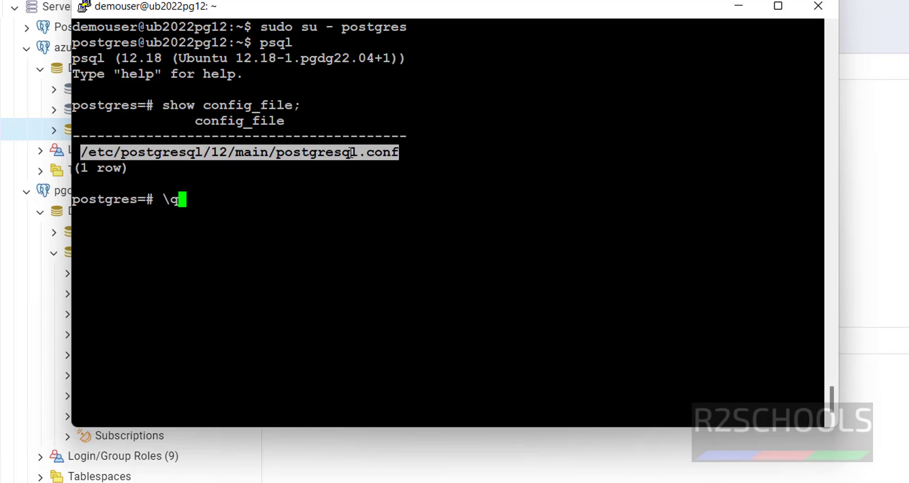
key(Return)
text(vi)
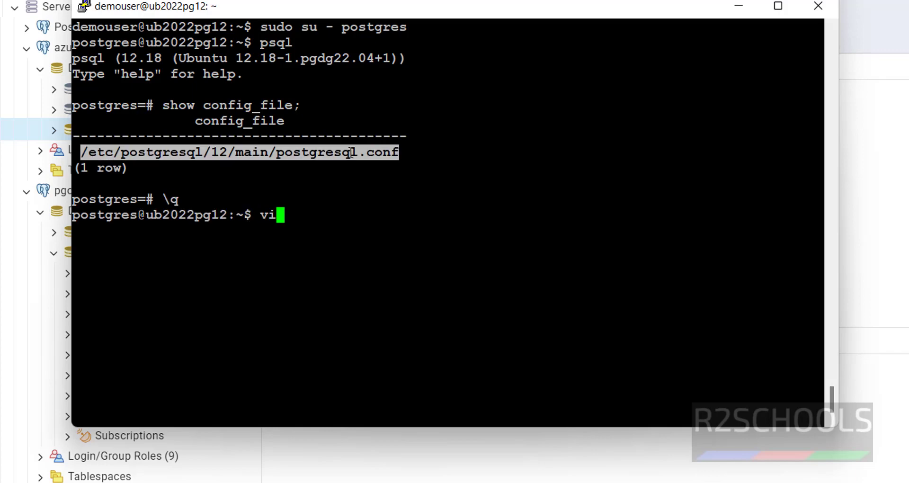
right_click(356, 153)
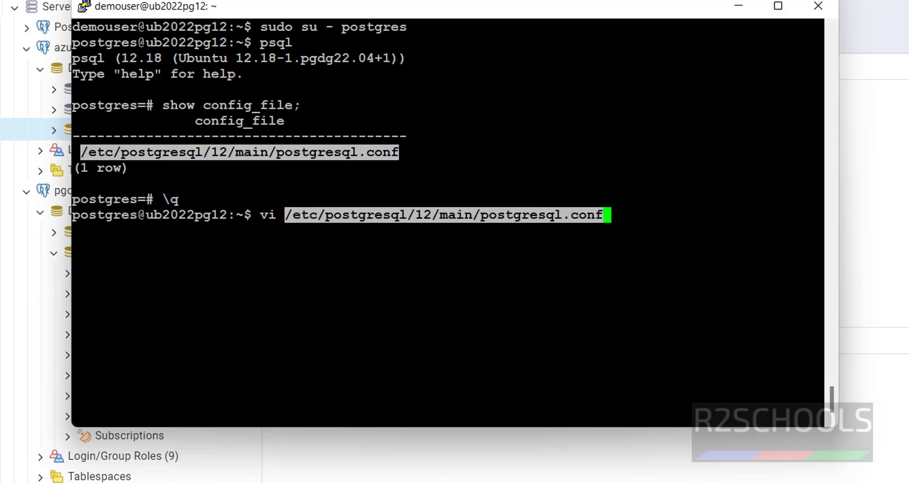
key(Return)
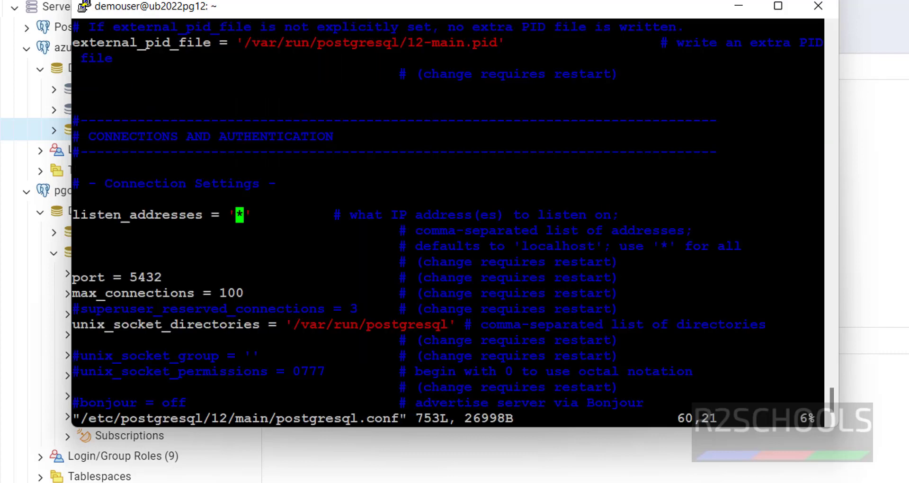
Search vi for 'listen' and highlight the listen_addresses = '*' line
key(slash)
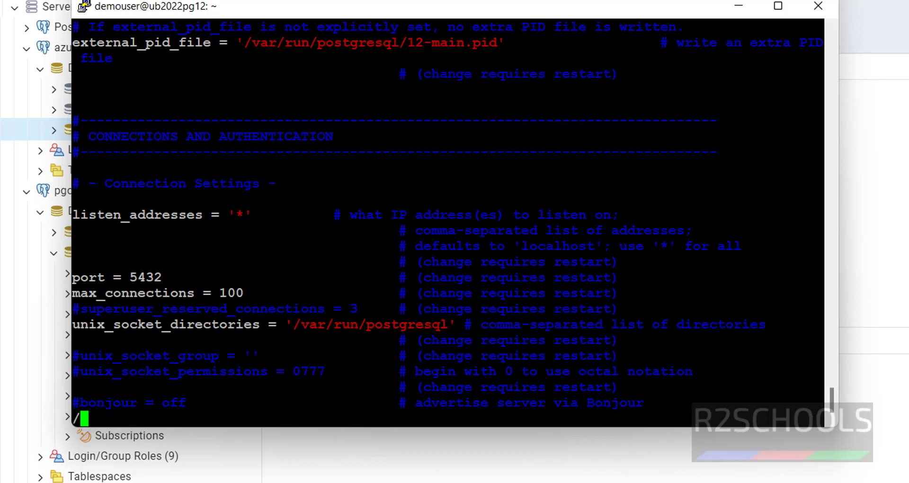
text(lister)
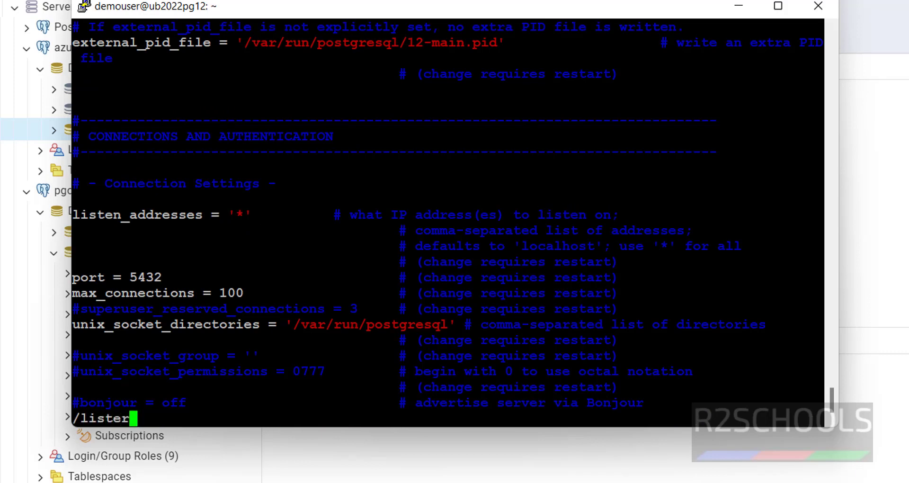
key(BackSpace)
text(n)
key(Return)
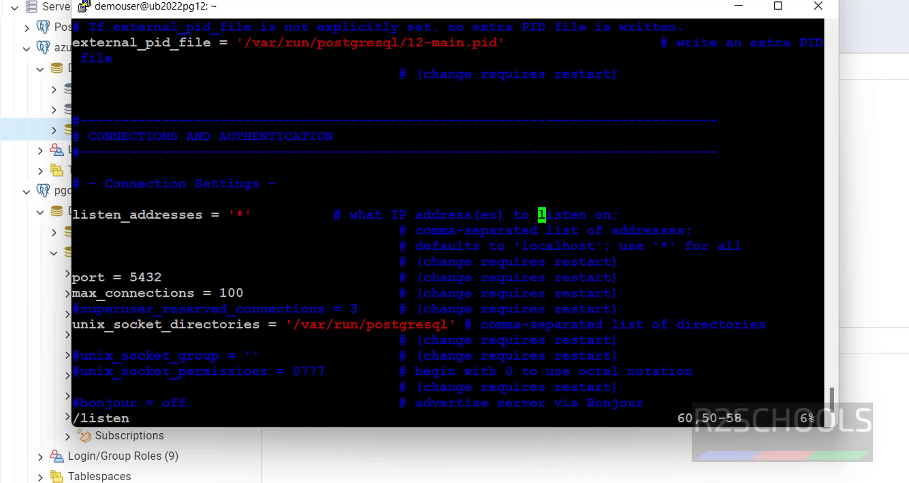
drag(72, 214, 235, 216)
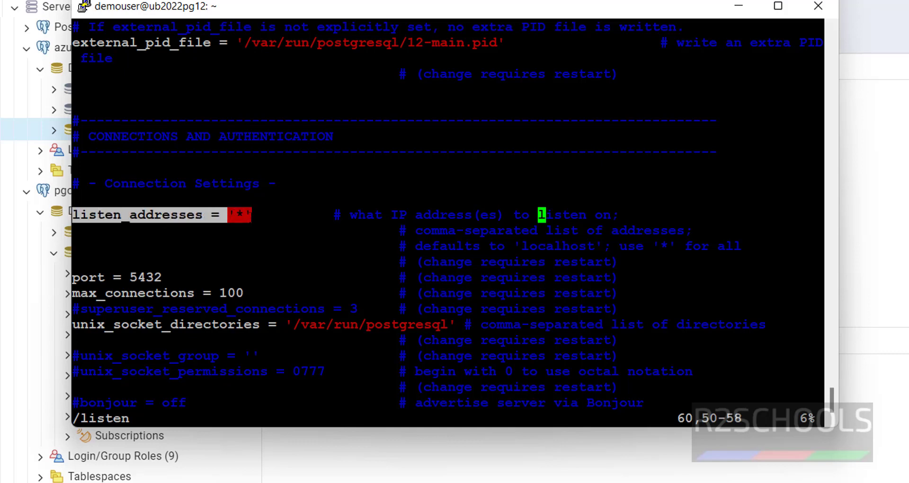
click(236, 217)
key(Escape)
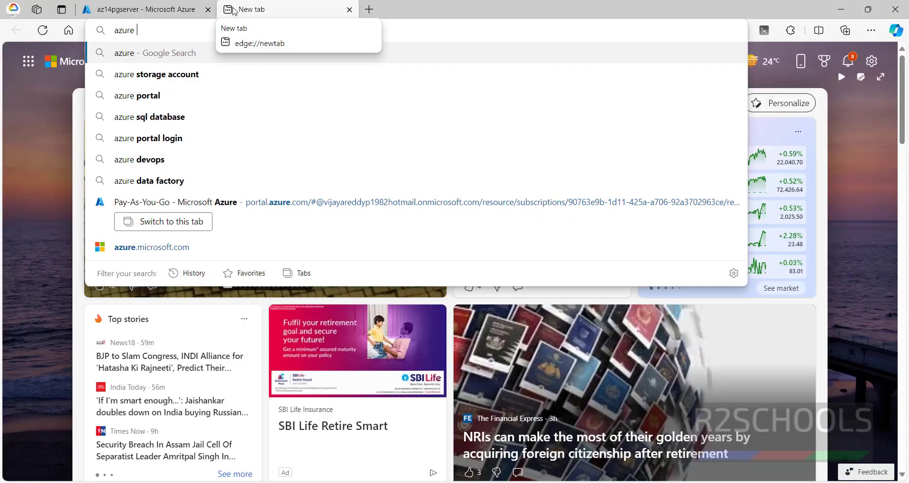
Search for PostgreSQL database migration to Azure and open the Microsoft Learn tutorial
key(ctrl+a)
text(postgresql database)
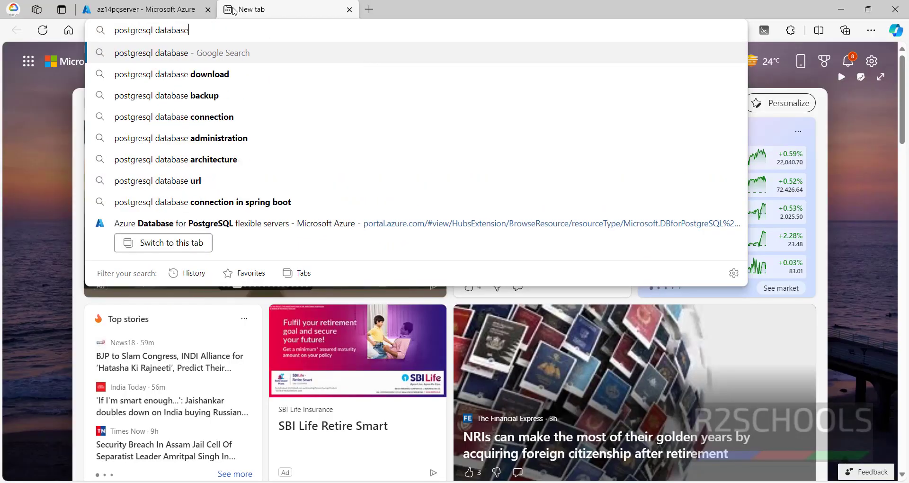
text( migar)
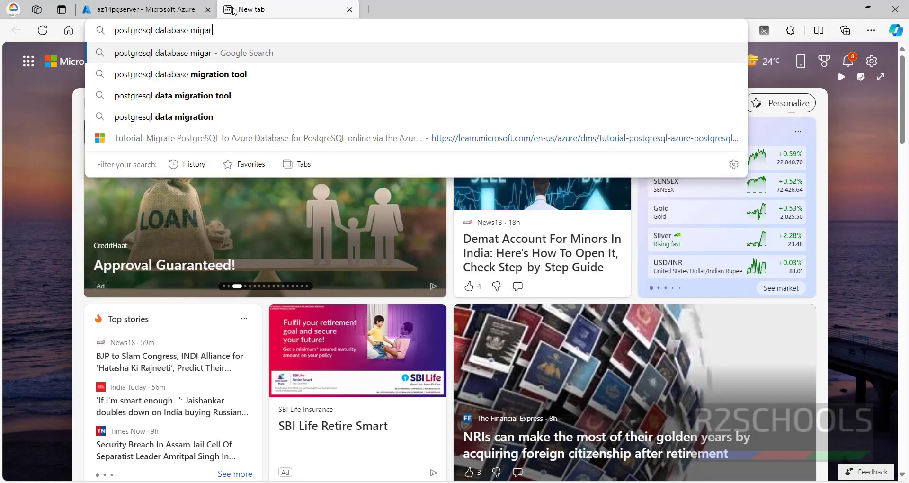
text(tion from)
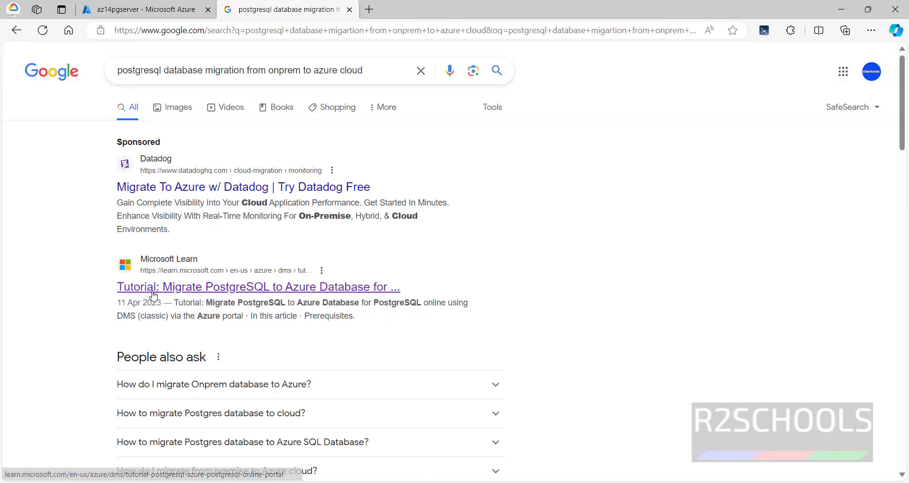
click(153, 293)
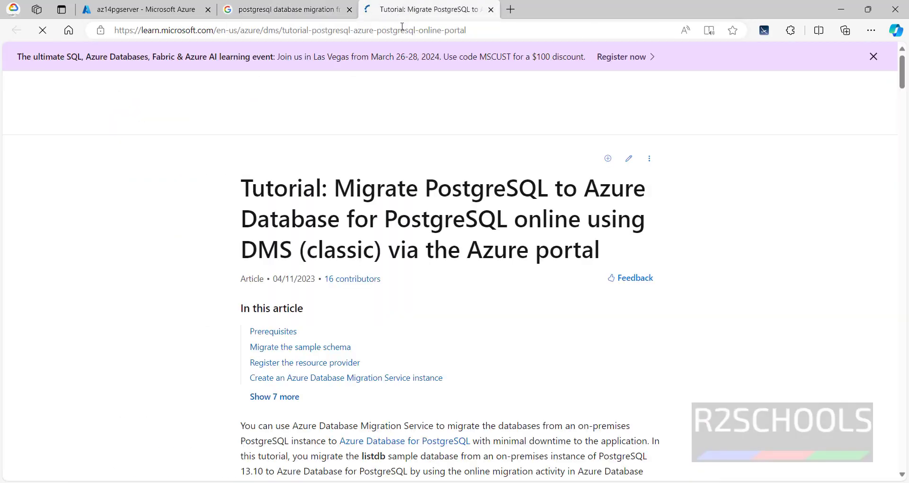
Highlight the tutorial's wal_level logical, max_replication_slots and max_wal_senders 10 requirements
scroll(364, 178, down, 15)
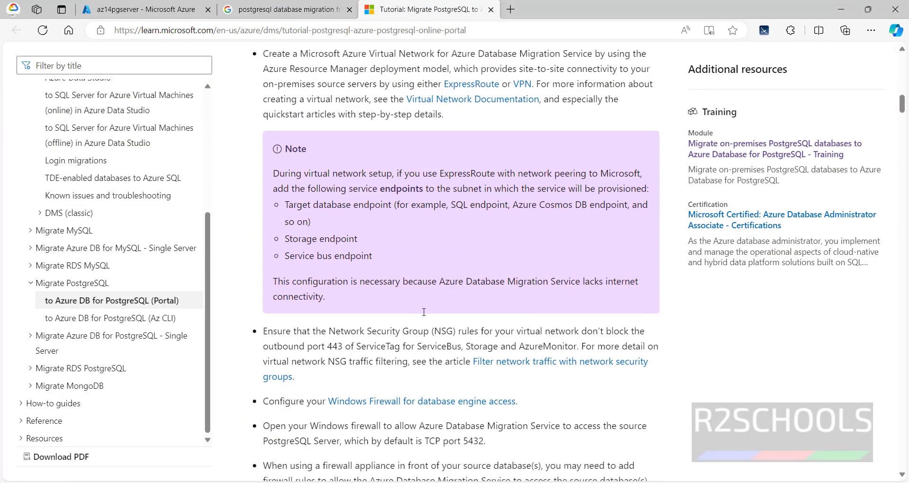
scroll(460, 187, down, 5)
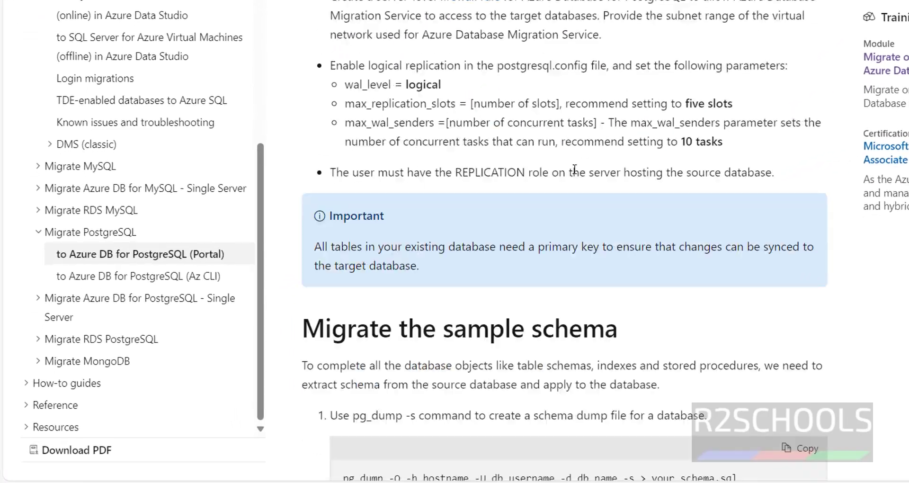
scroll(575, 169, up, 2)
drag(345, 185, 442, 242)
drag(352, 187, 436, 186)
click(351, 207)
drag(348, 205, 451, 206)
drag(355, 223, 418, 223)
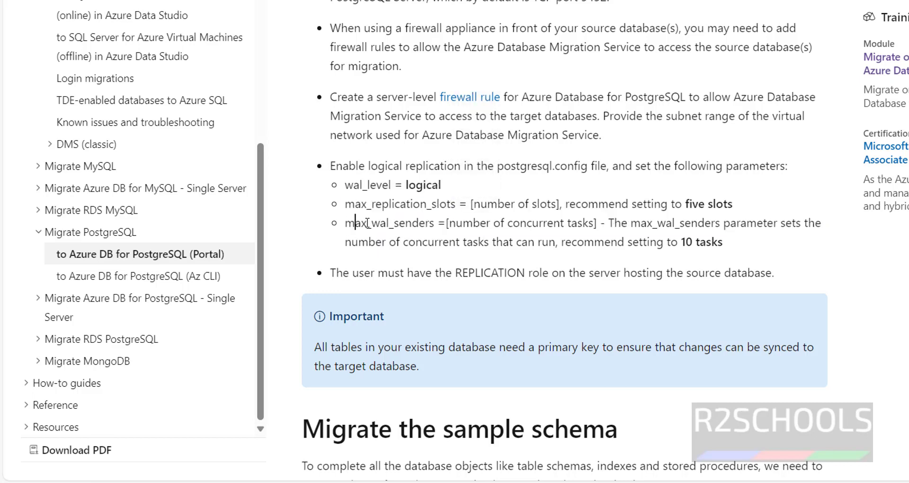
drag(723, 242, 388, 242)
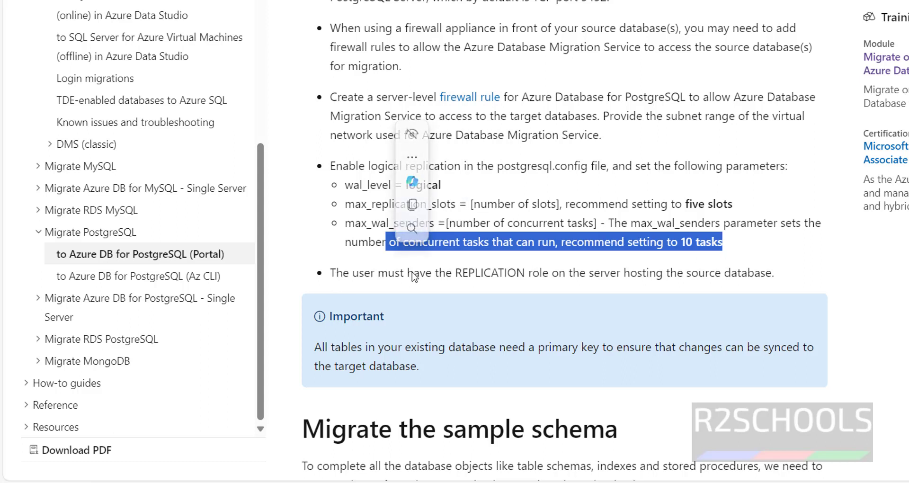
click(495, 273)
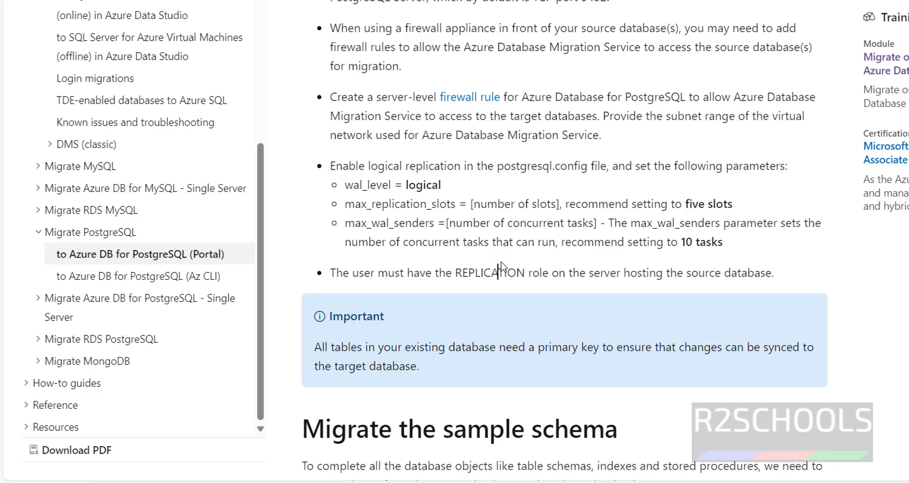
key(alt+Tab)
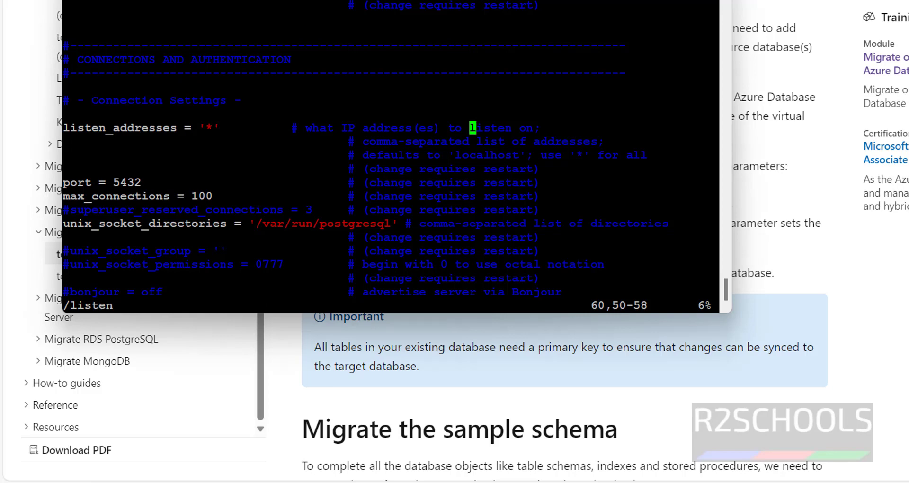
Uncomment wal_level in postgresql.conf and change it from replica to logical
key(alt+Tab)
drag(344, 185, 448, 187)
key(ctrl+c)
key(alt+Tab)
text(/wal)
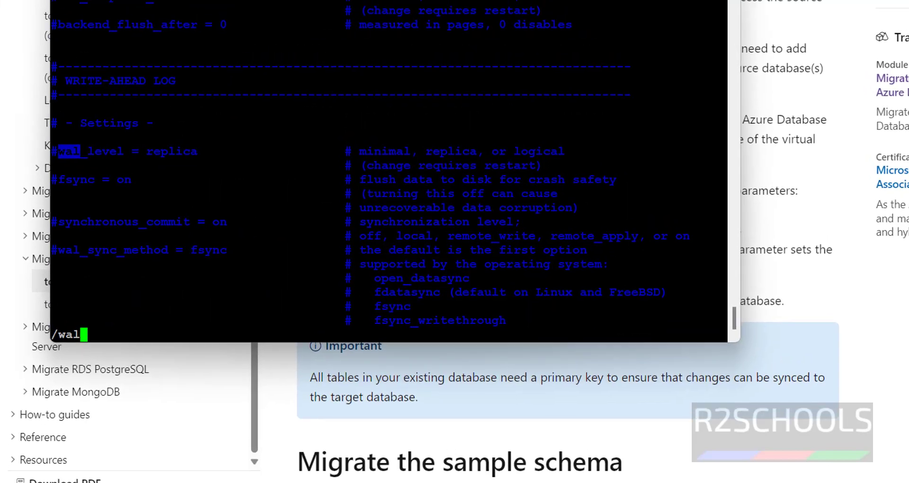
text(_level)
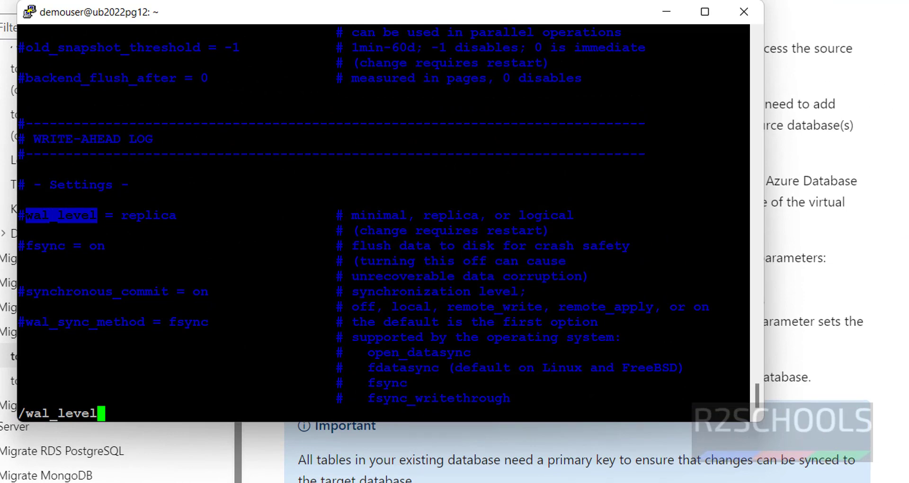
key(Return)
key(X)
key(Right)
key(Right)
key(Right)
key(Right)
key(Right)
key(Right)
key(Right)
key(Right)
key(Right)
key(Right)
key(Right)
key(Right)
key(Right)
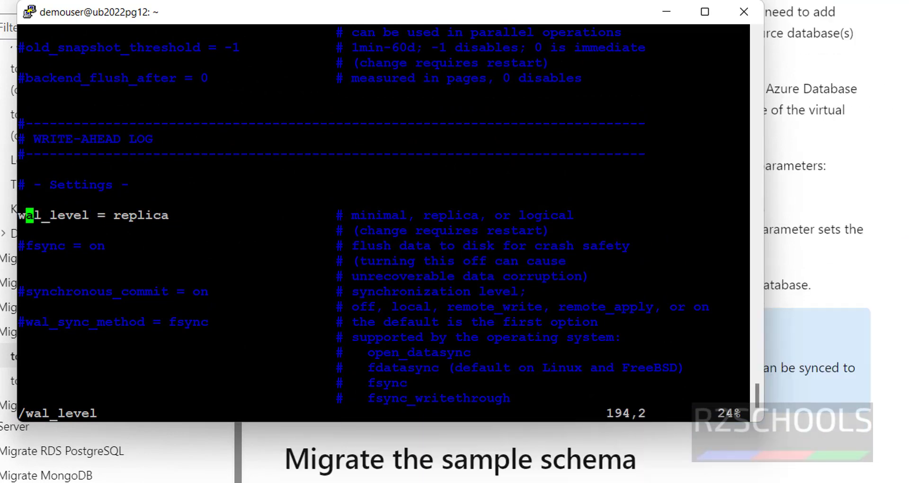
key(Left)
key(x)
key(x)
key(x)
key(x)
key(x)
key(x)
key(x)
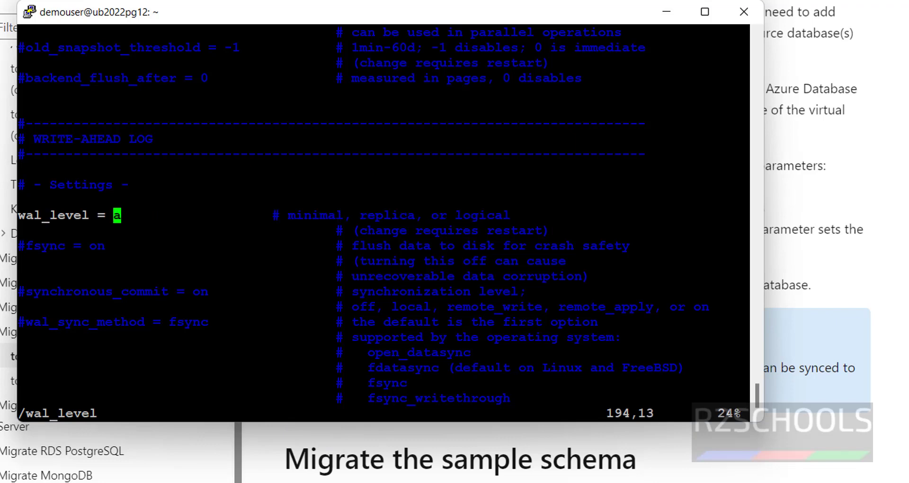
text(i)
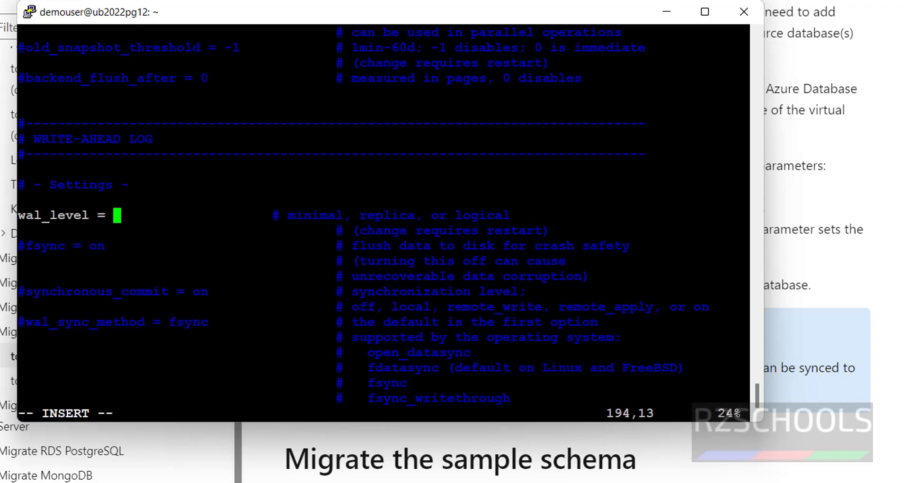
text(loga)
key(BackSpace)
text(ical)
key(alt+Tab)
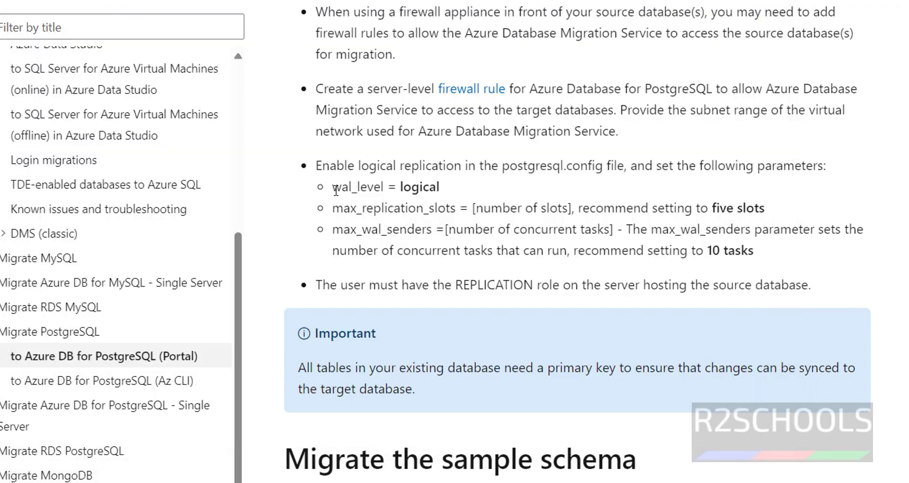
key(alt+Tab)
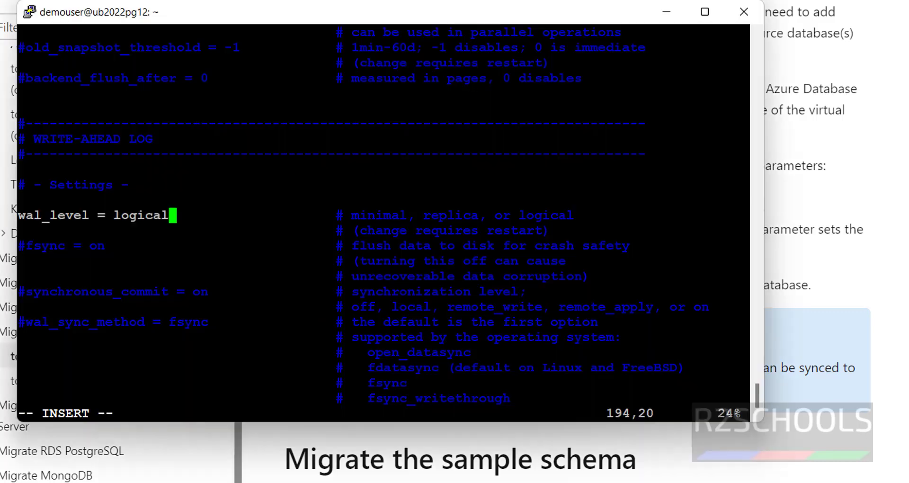
key(Escape)
Uncomment max_replication_slots and set it to 5
key(slash)
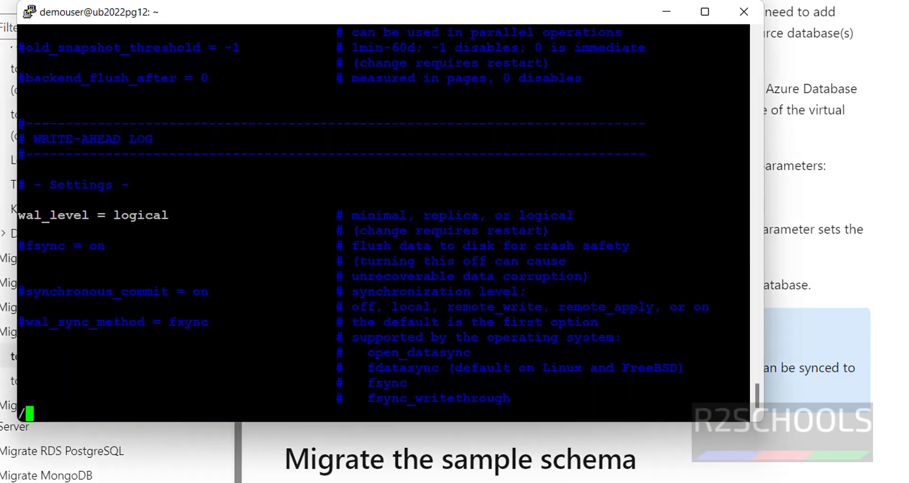
text(max)
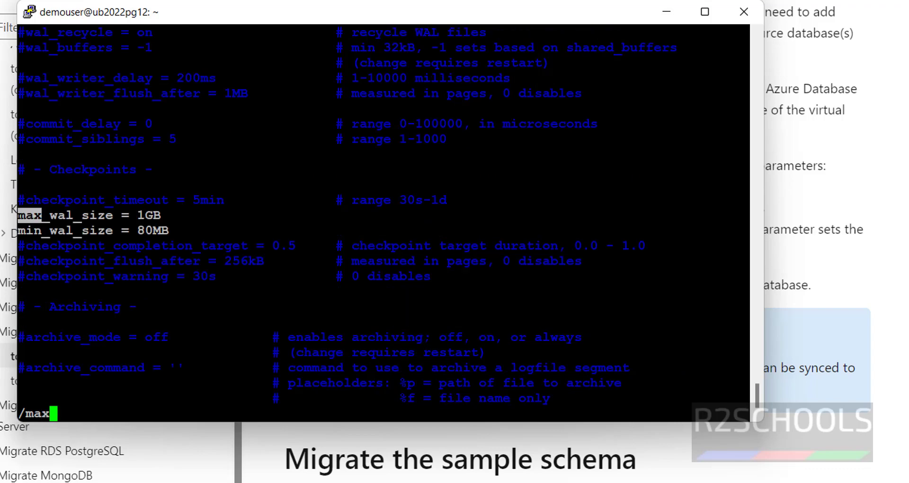
text(_replication)
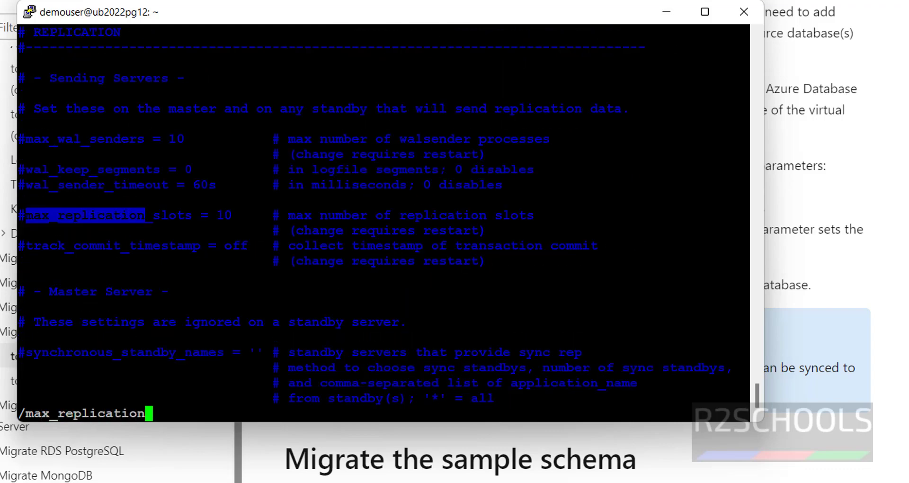
key(Escape)
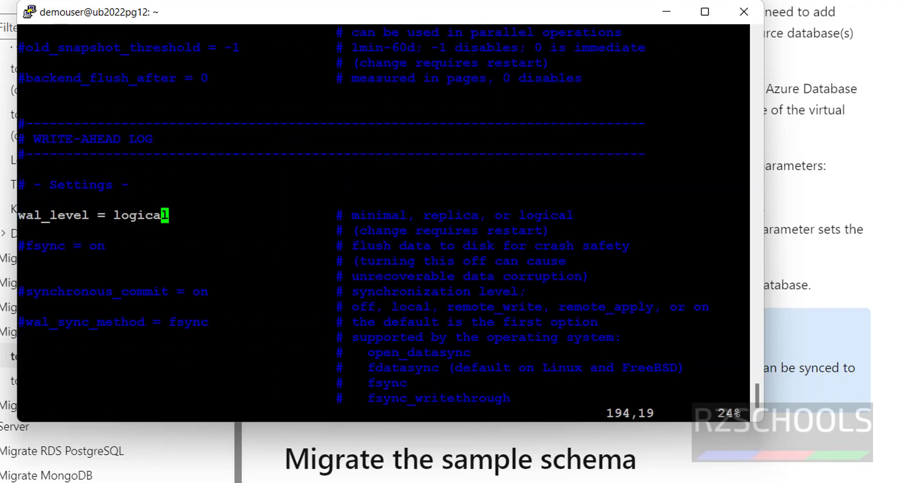
key(slash)
text(ma)
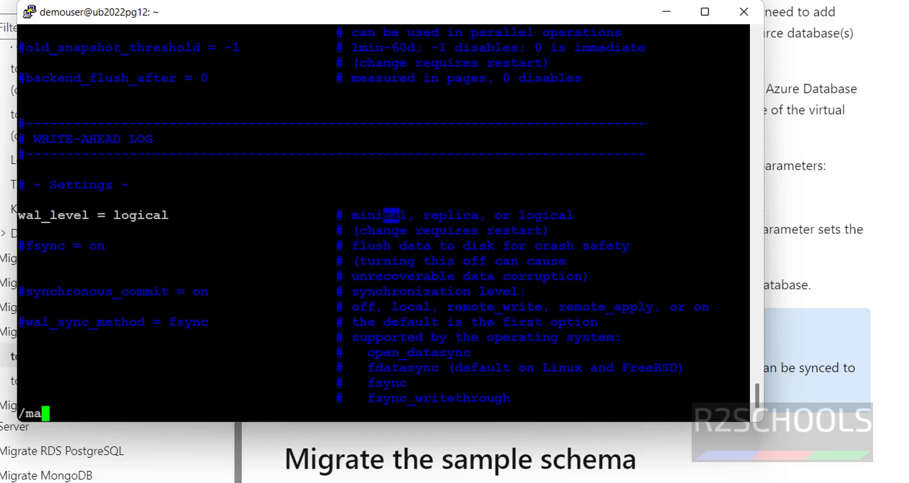
text(x_replica)
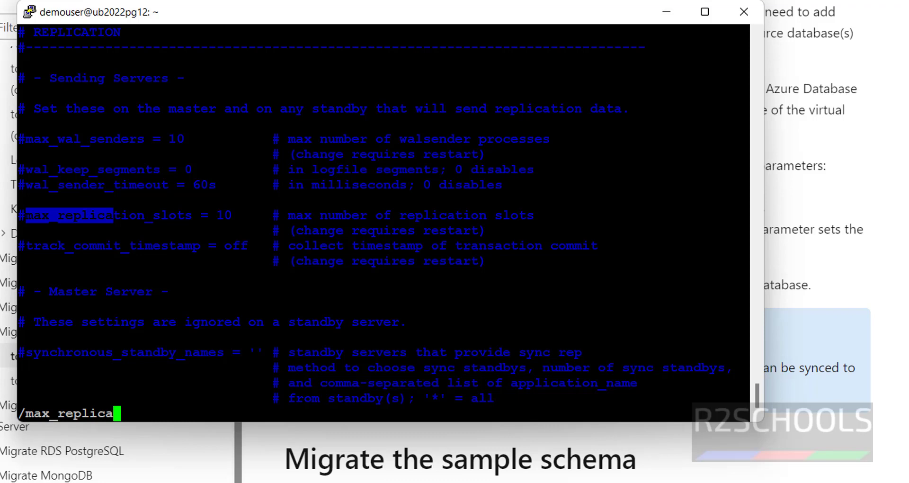
key(Return)
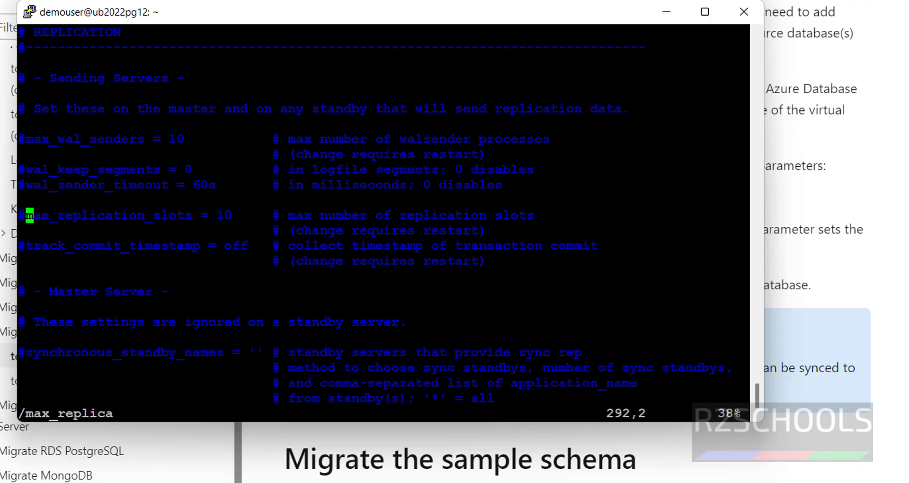
key(Left)
key(x)
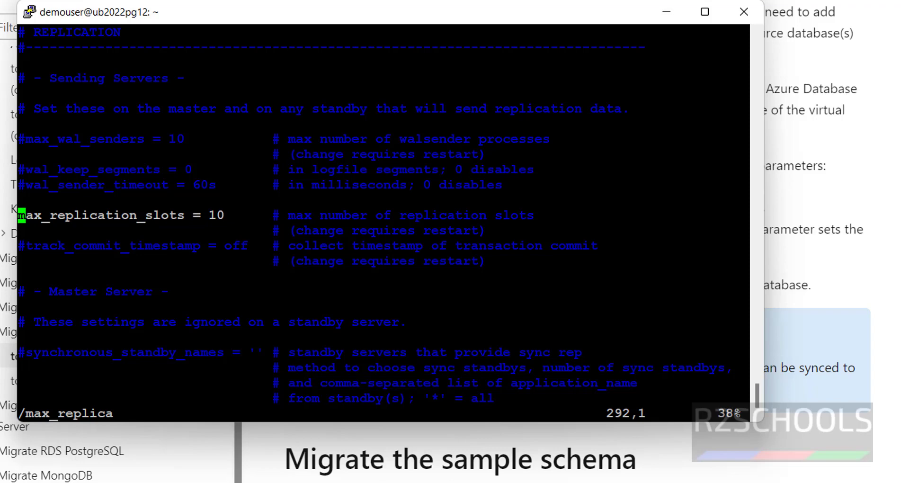
key(alt+Tab)
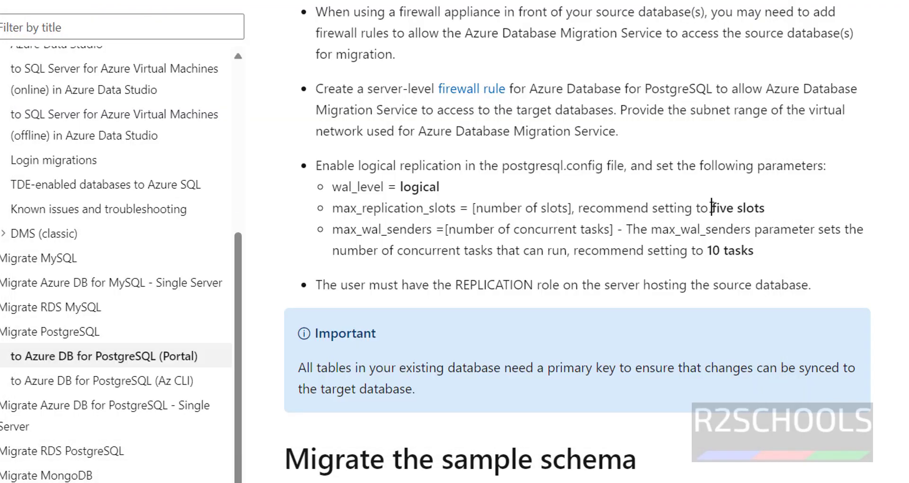
drag(712, 209, 781, 208)
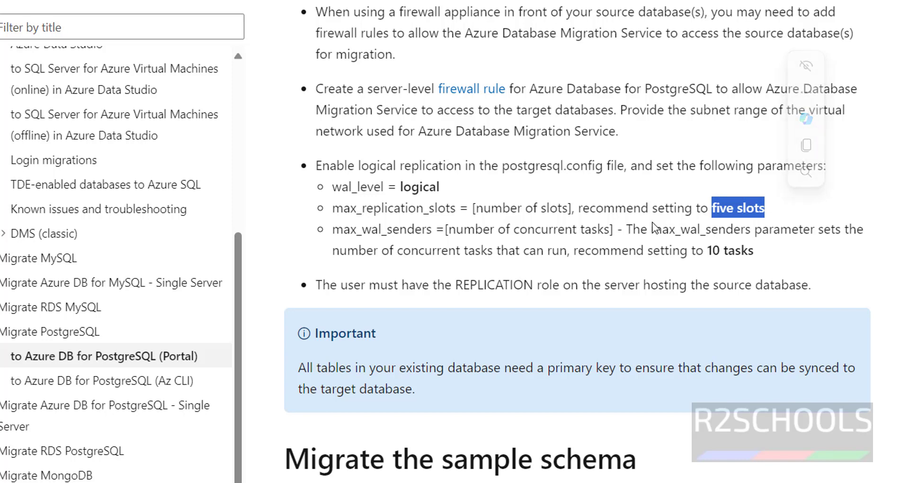
key(alt+Tab)
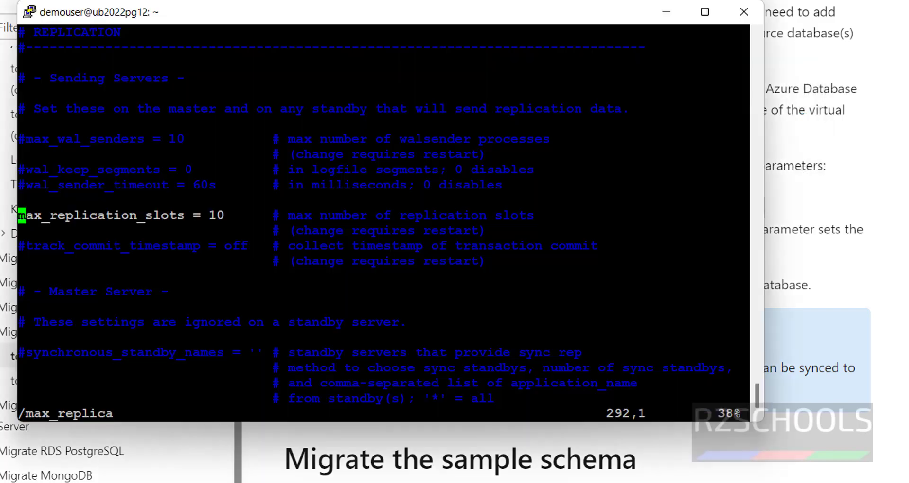
key(Right)
key(Right)
key(Right)
key(Right)
key(Right)
key(Right)
key(Right)
key(Right)
key(Right)
key(Right)
key(Right)
key(Right)
key(Right)
key(Right)
key(Right)
key(Right)
key(Right)
key(Right)
key(Right)
key(Right)
key(Right)
key(x)
key(x)
text(i5)
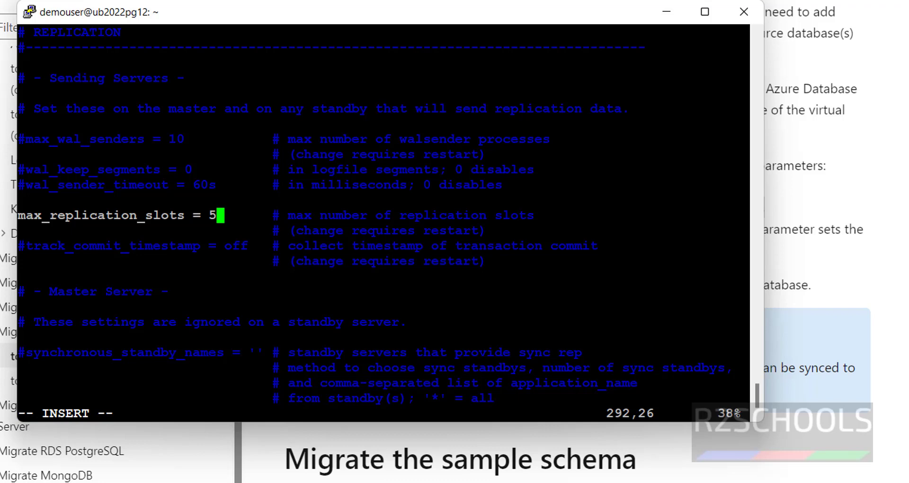
Uncomment max_wal_senders = 10 and save postgresql.conf with :wq!
drag(26, 138, 184, 139)
click(185, 139)
key(Escape)
key(Up)
key(Up)
key(Up)
key(Up)
key(Up)
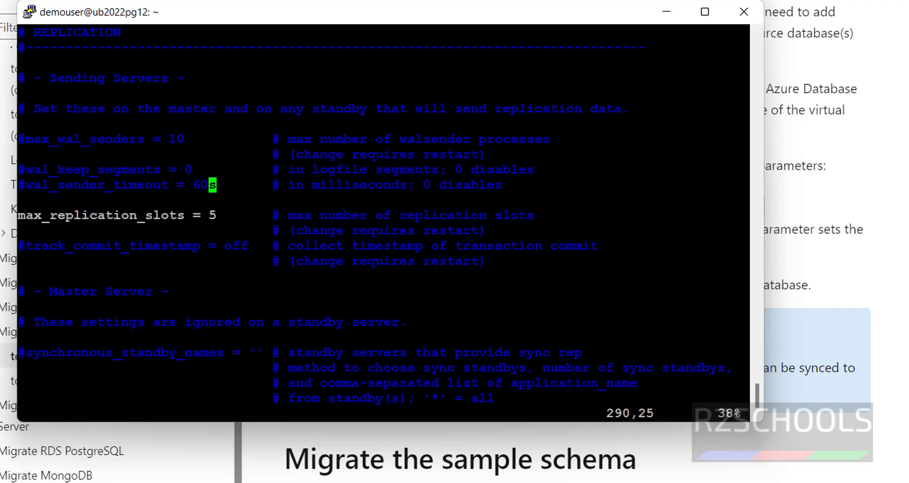
key(Left)
key(Home)
key(x)
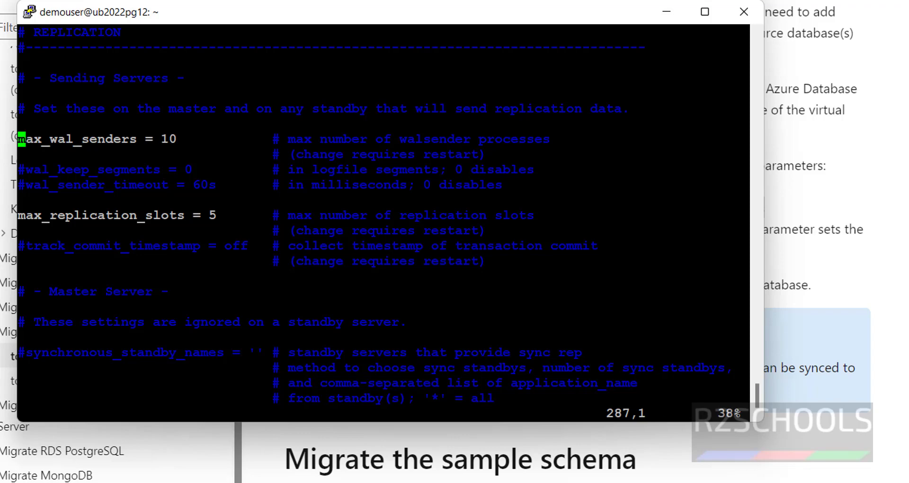
key(alt+Tab)
drag(342, 229, 755, 251)
click(626, 270)
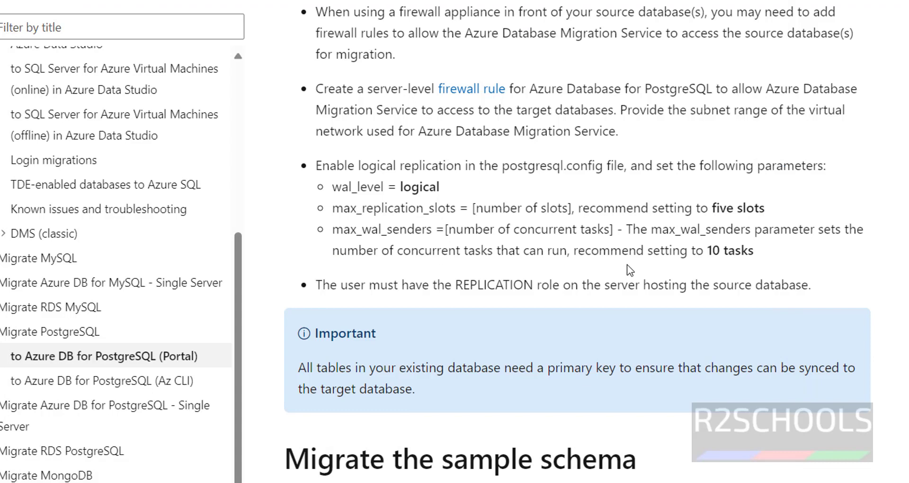
key(alt+Tab)
text(:wq!)
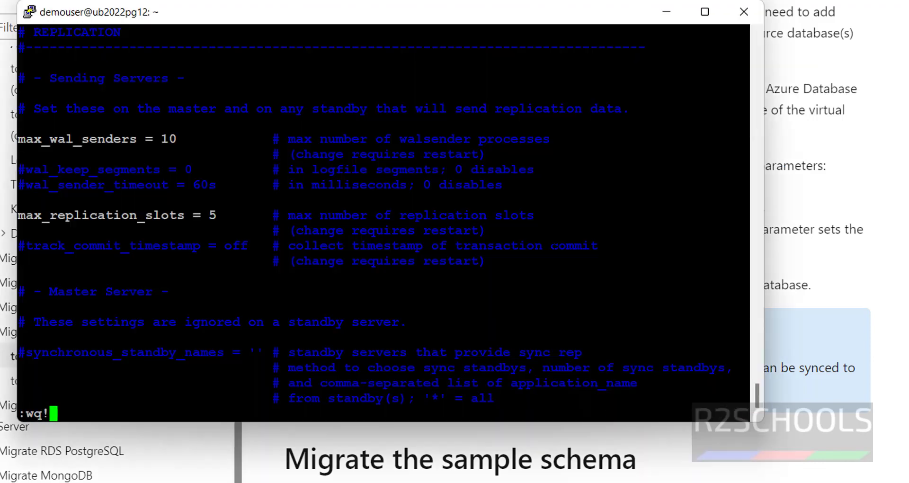
key(Return)
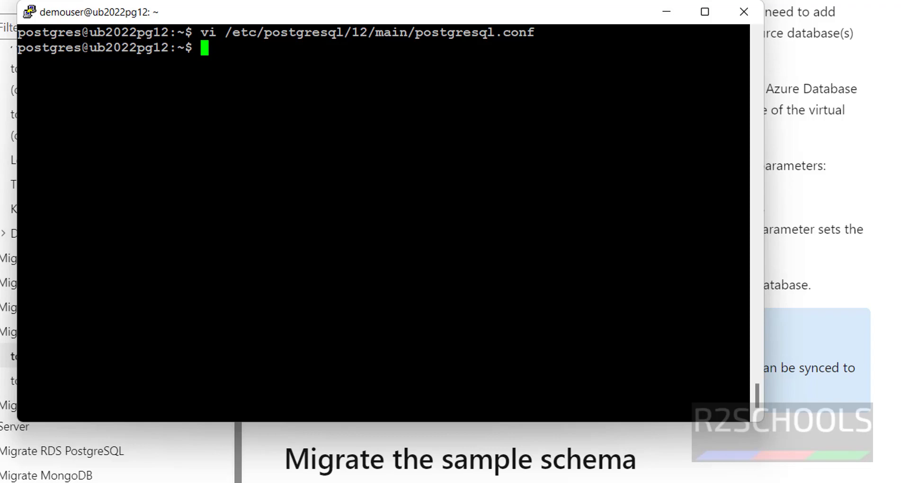
Exit the postgres shell and restart PostgreSQL with 'sudo systemctl restart postgresql'
text(exit)
key(Return)
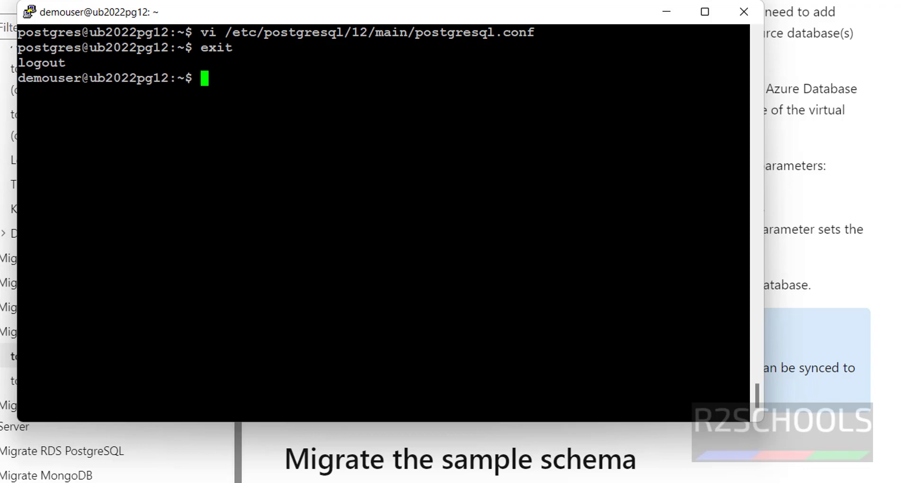
text(sudo s)
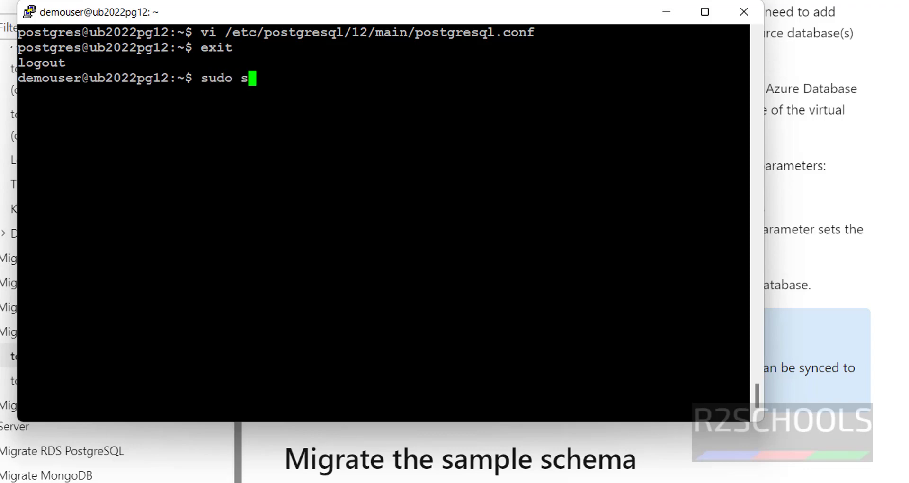
text(ystemctl re)
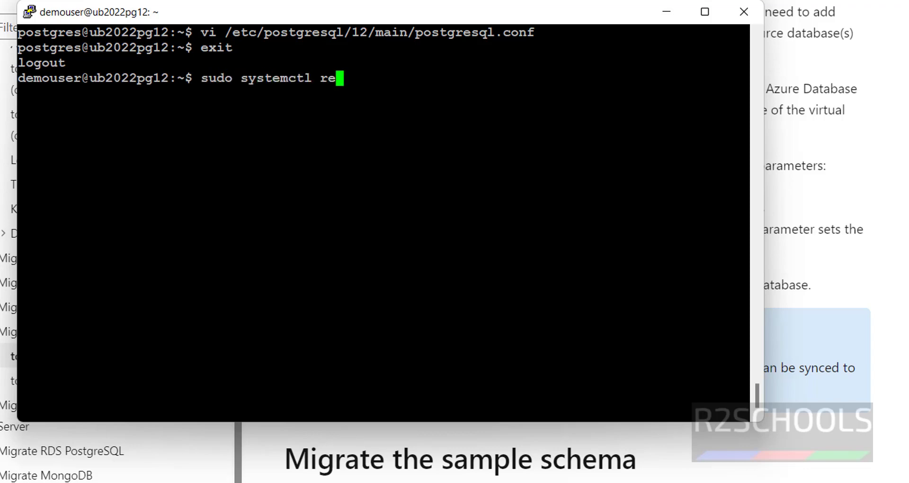
text(start postgresql)
key(Return)
Review the tutorial's REPLICATION role requirement, then bring up the CREATE ROLE script in Notepad++
click(667, 11)
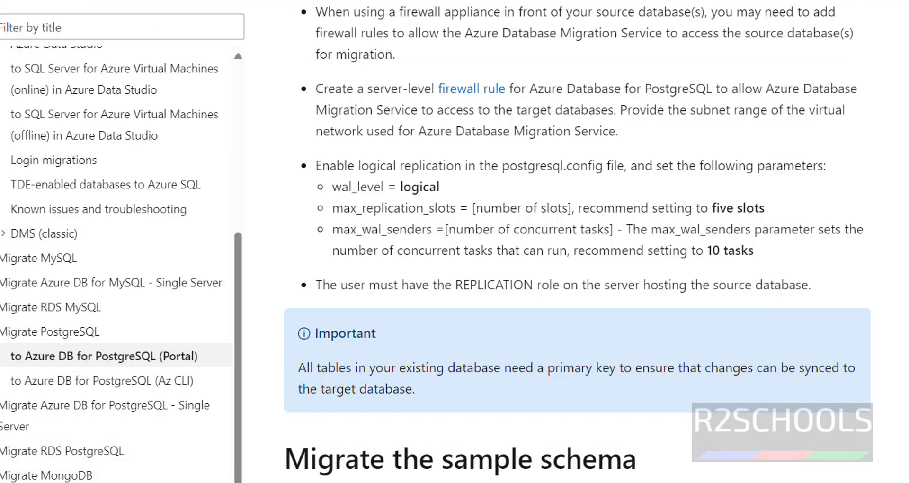
drag(348, 284, 810, 275)
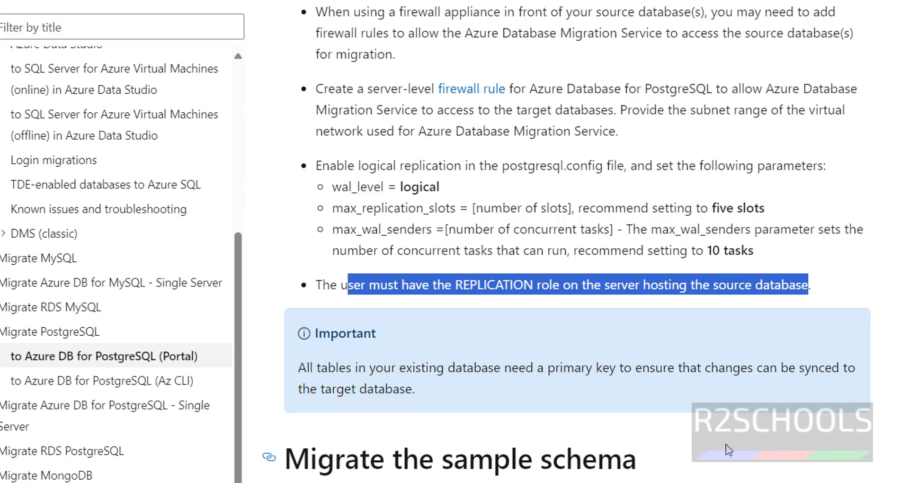
click(414, 388)
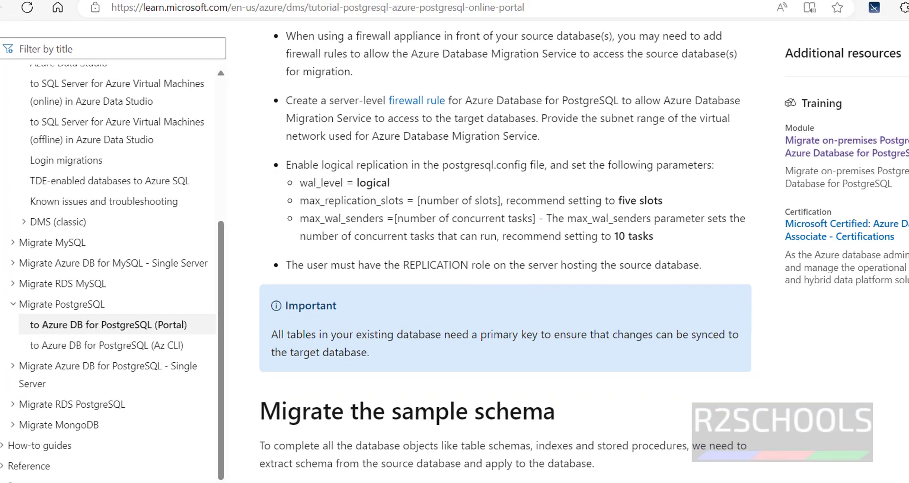
key(alt+Tab)
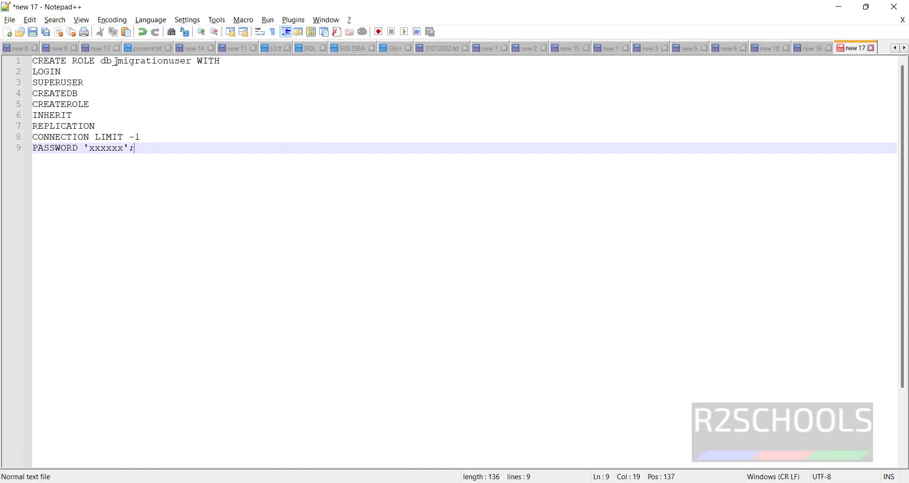
Select the db_migrationuser CREATE ROLE script up to PASSWORD, then type sudo in PuTTY
drag(101, 62, 197, 67)
drag(195, 67, 194, 65)
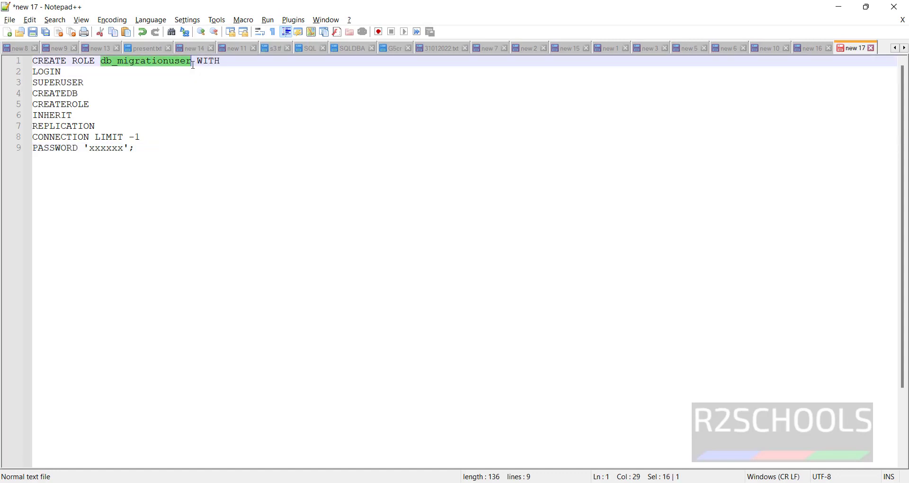
click(198, 62)
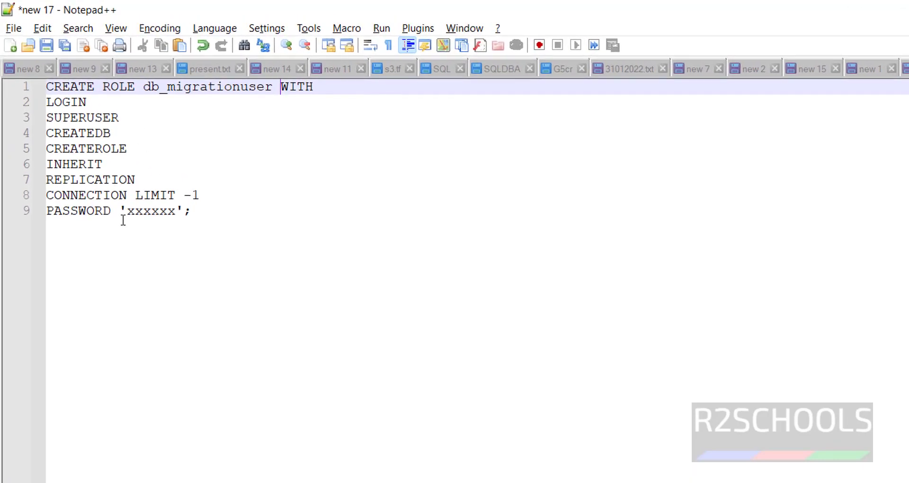
drag(119, 212, 28, 94)
key(ctrl+c)
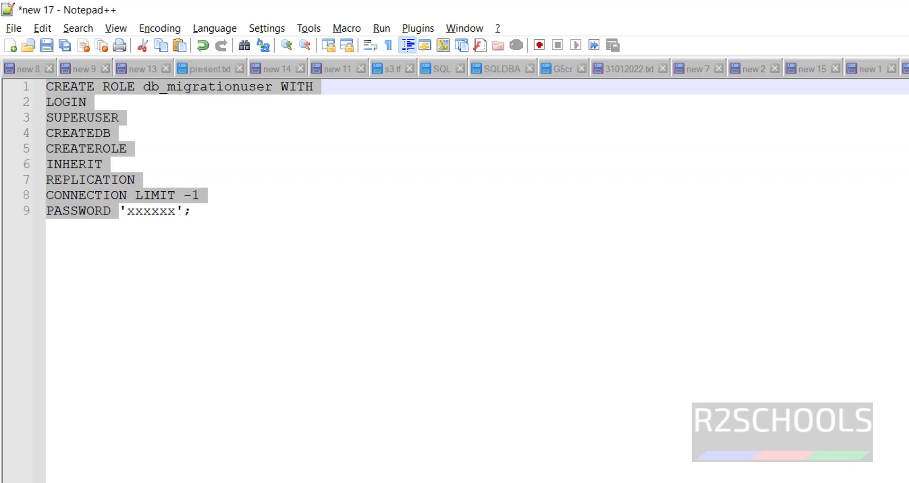
click(891, 464)
key(alt+Tab)
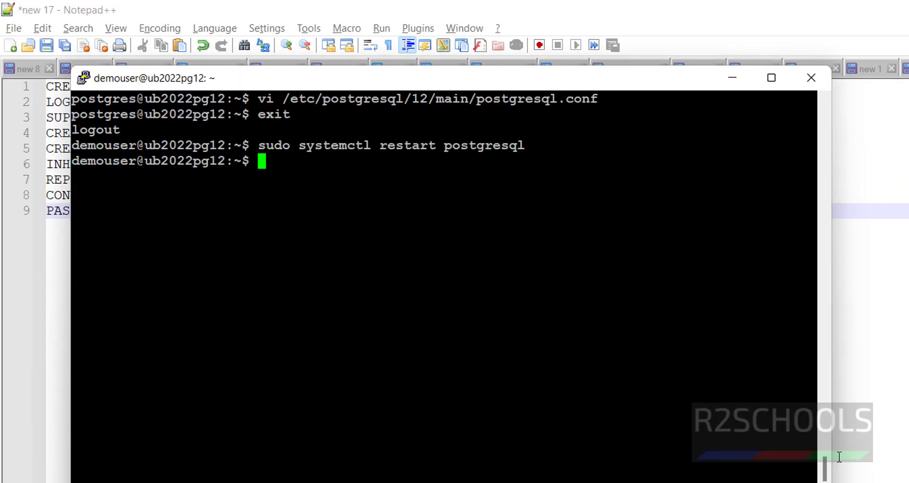
text(sudo)
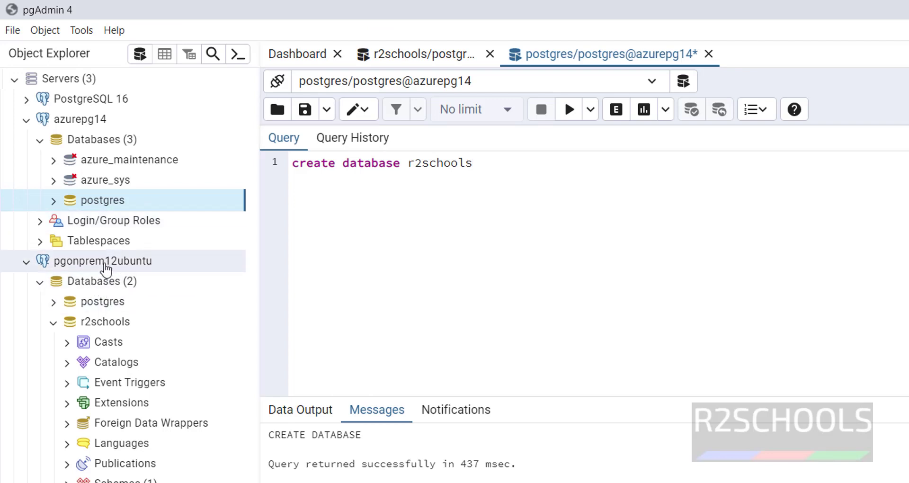
In a Query Tool on r2schools, paste the CREATE ROLE db_migrationuser script with a password and run it
click(406, 55)
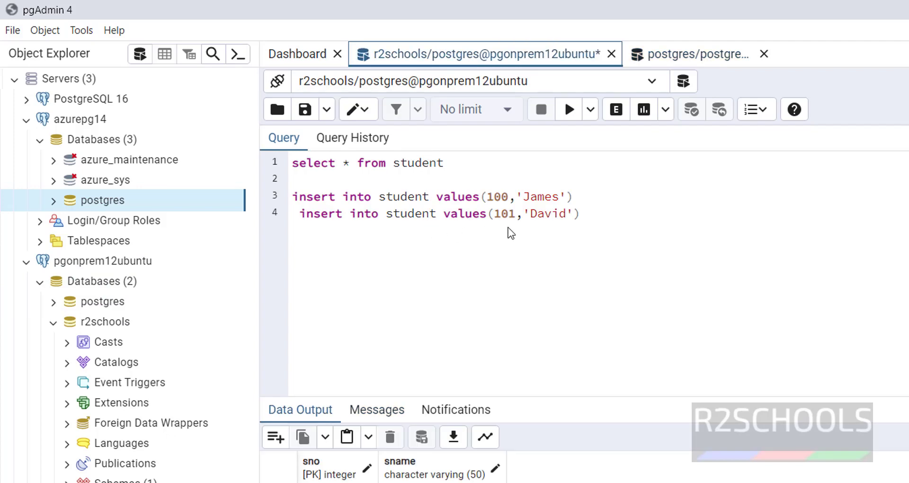
right_click(103, 326)
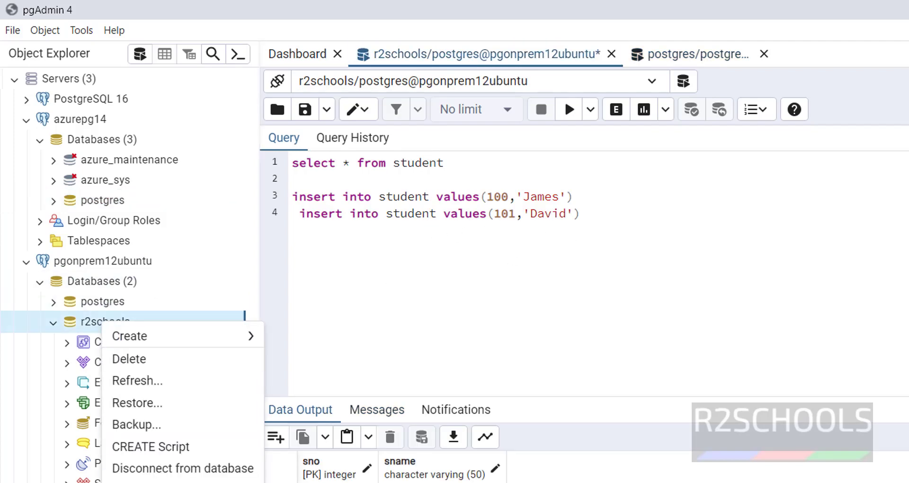
key(alt+shift+q)
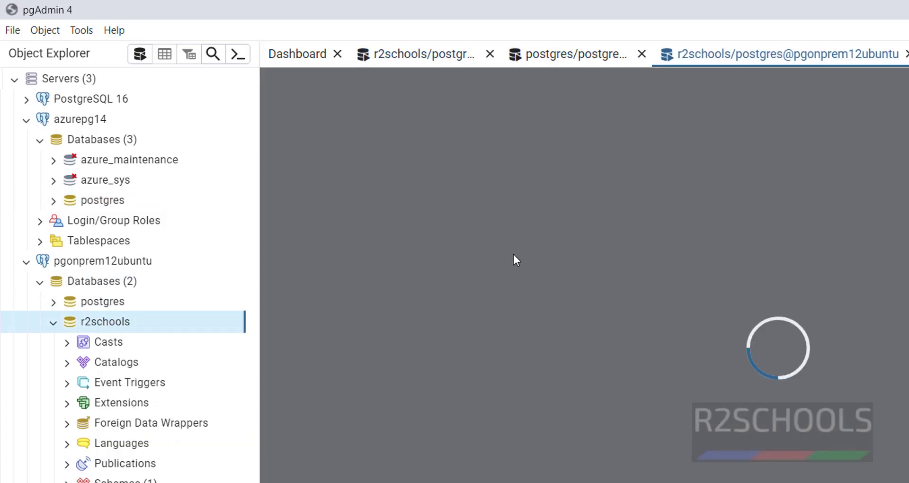
key(ctrl+v)
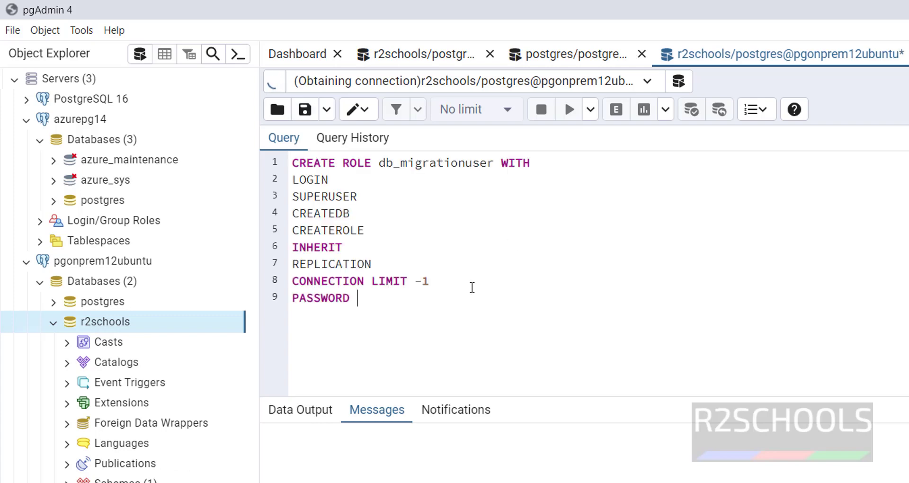
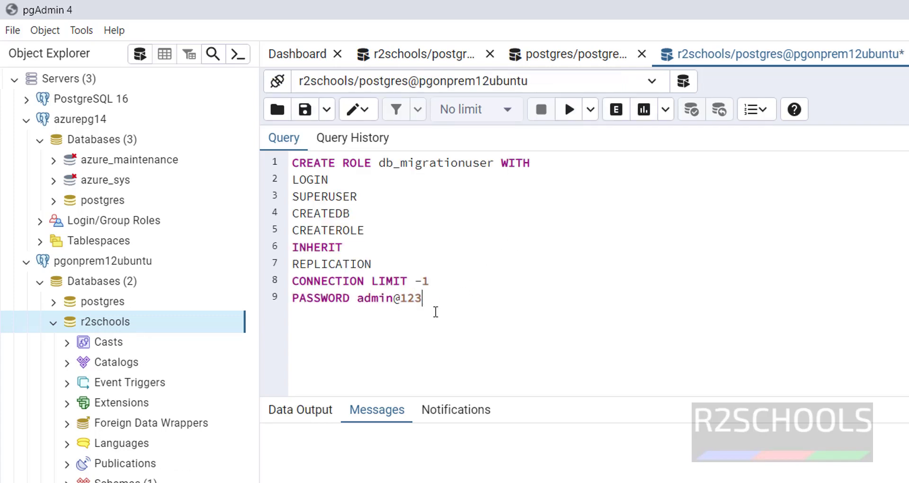
text(;)
drag(428, 298, 290, 181)
drag(457, 305, 278, 158)
click(577, 118)
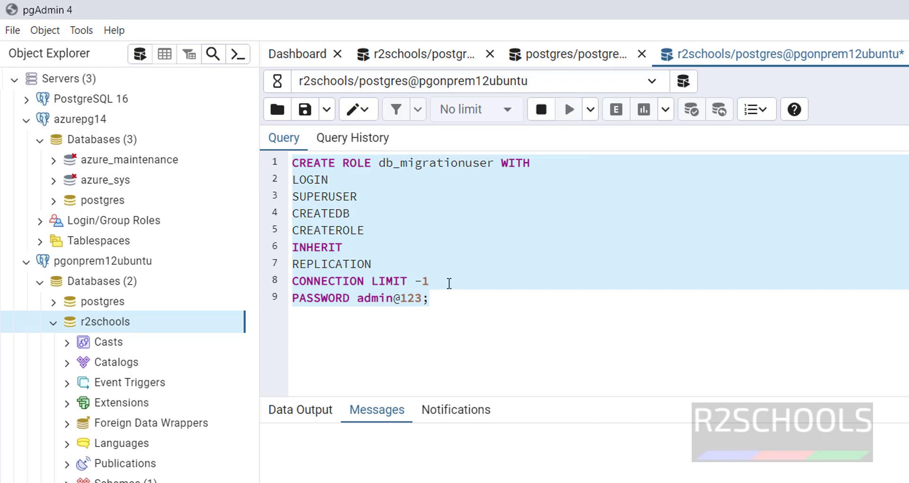
Wrap the password in single quotes and rerun the whole CREATE ROLE statement
click(436, 297)
click(358, 298)
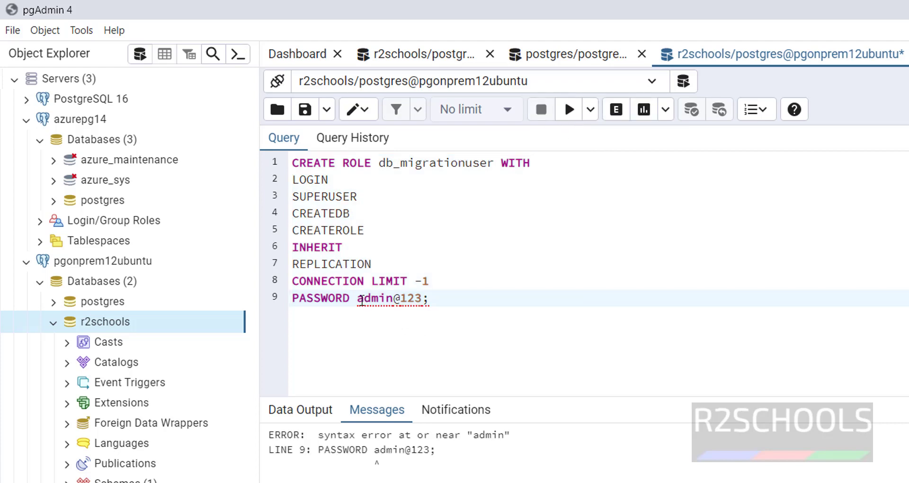
text(')
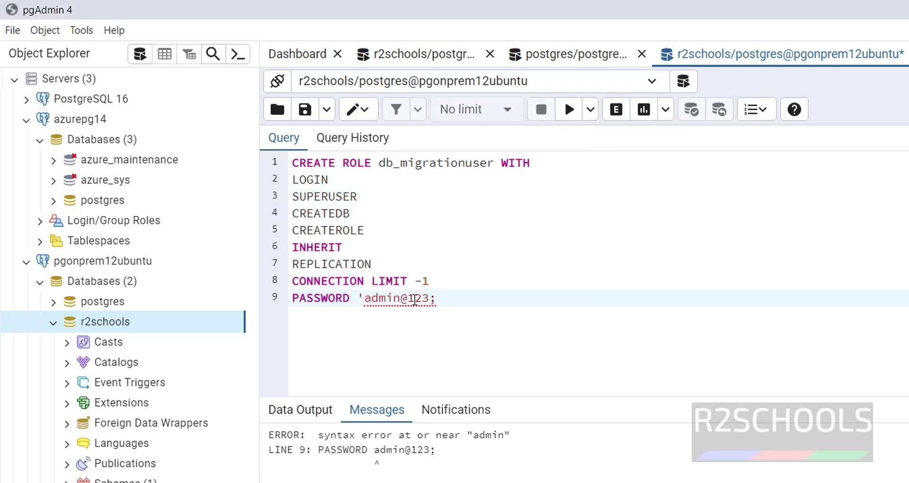
click(430, 298)
text(')
key(ctrl+a)
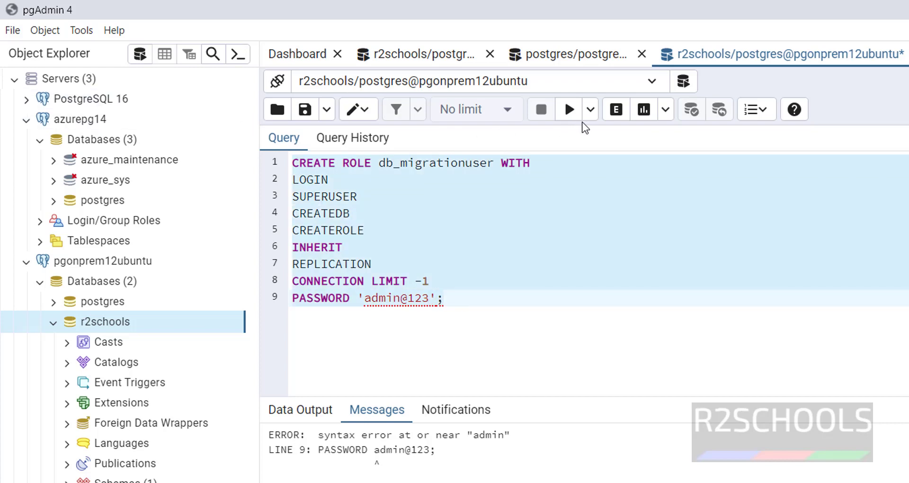
click(569, 110)
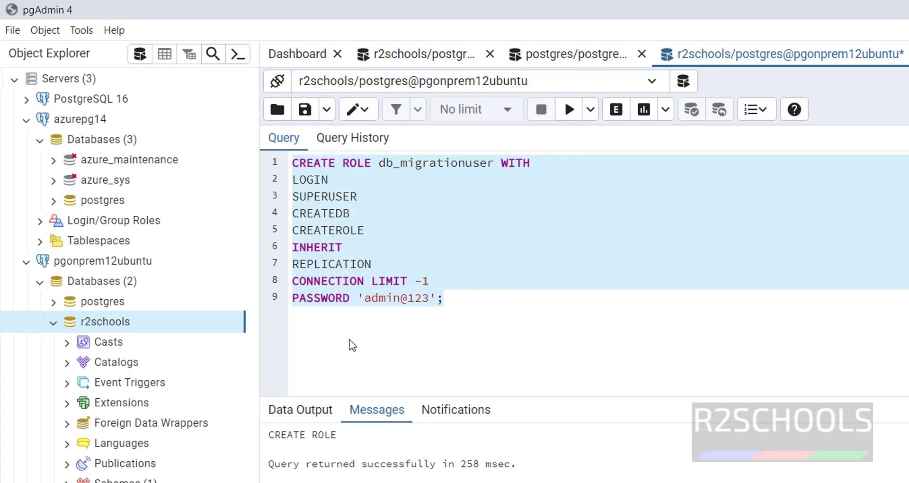
key(alt+Tab)
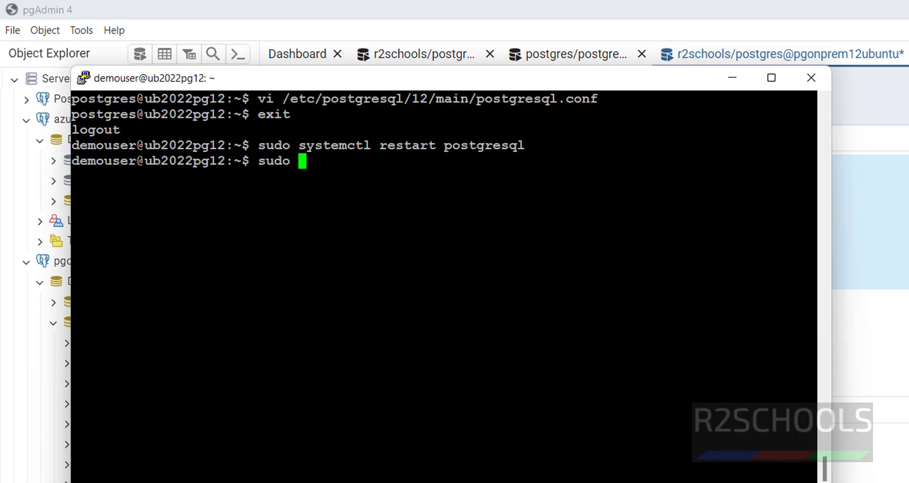
As the postgres user in psql, list roles with \du to confirm db_migrationuser's superuser and replication rights
key(BackSpace)
key(BackSpace)
key(BackSpace)
key(BackSpace)
key(BackSpace)
text(sudo su - pos)
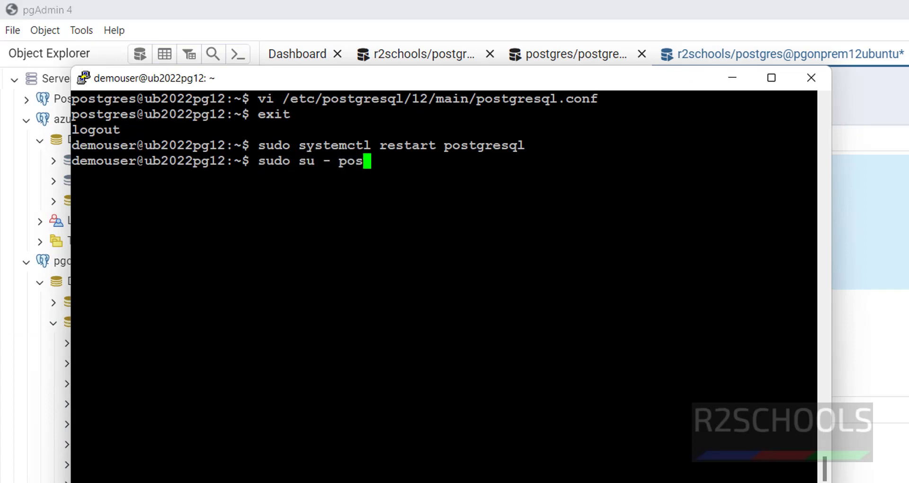
text(tgres)
key(Return)
text(psql)
key(Return)
text(\du)
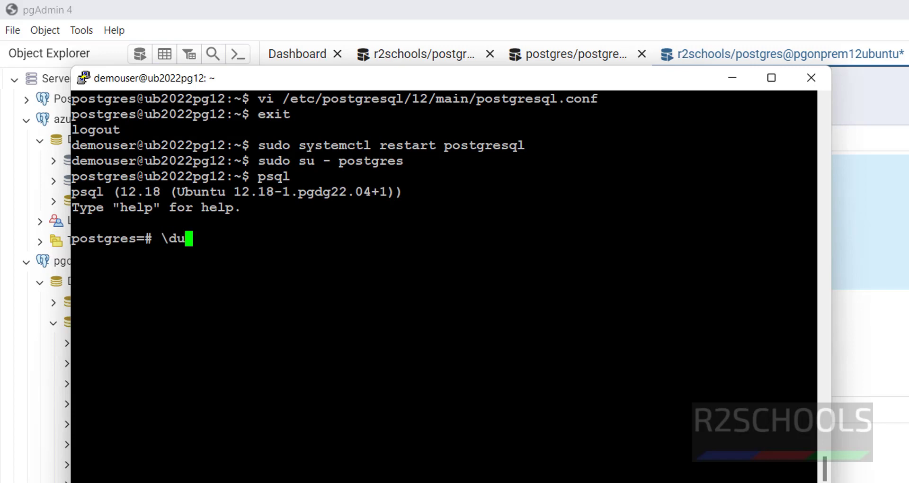
key(Return)
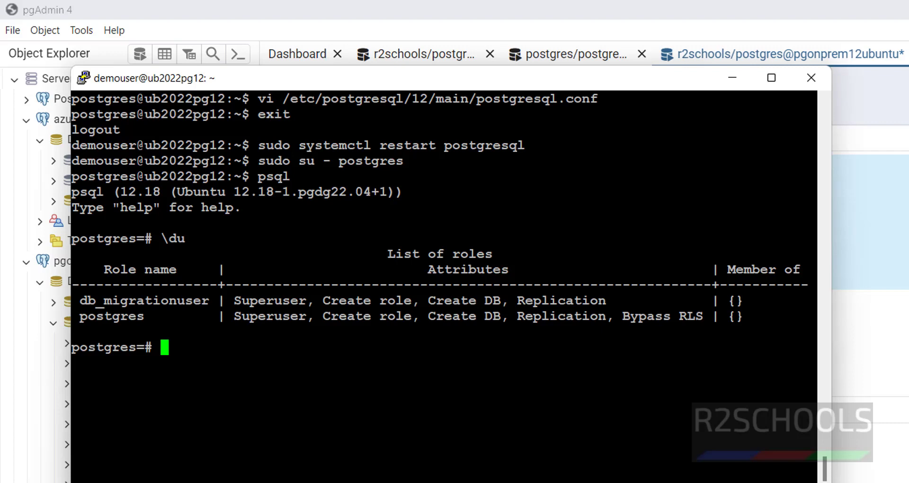
key(alt+Tab)
Write 'grant postgres to db_migrationuser;' on a new line and run only that statement
key(Return)
key(Return)
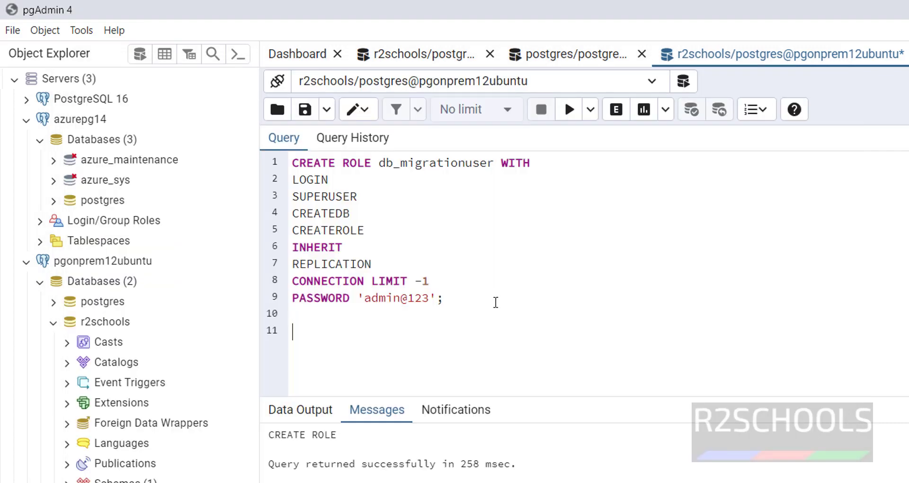
text(grant postgres to)
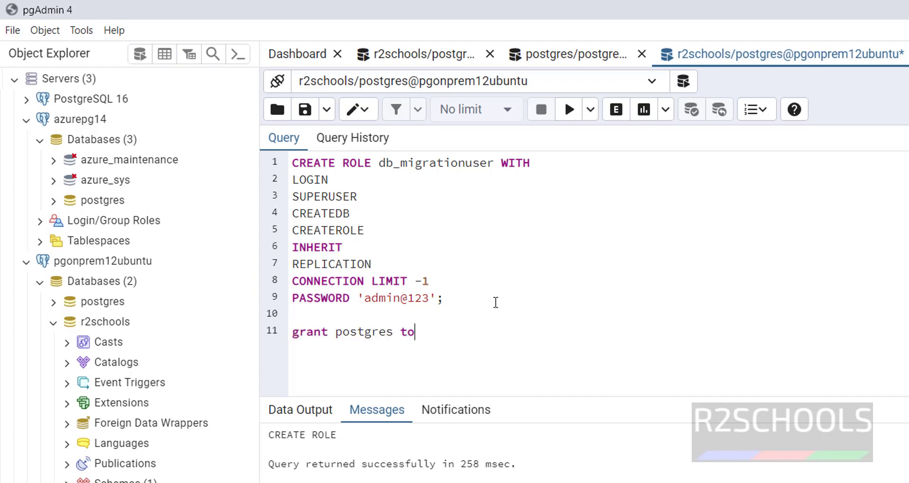
drag(498, 163, 379, 162)
key(ctrl+c)
click(452, 334)
key(ctrl+v)
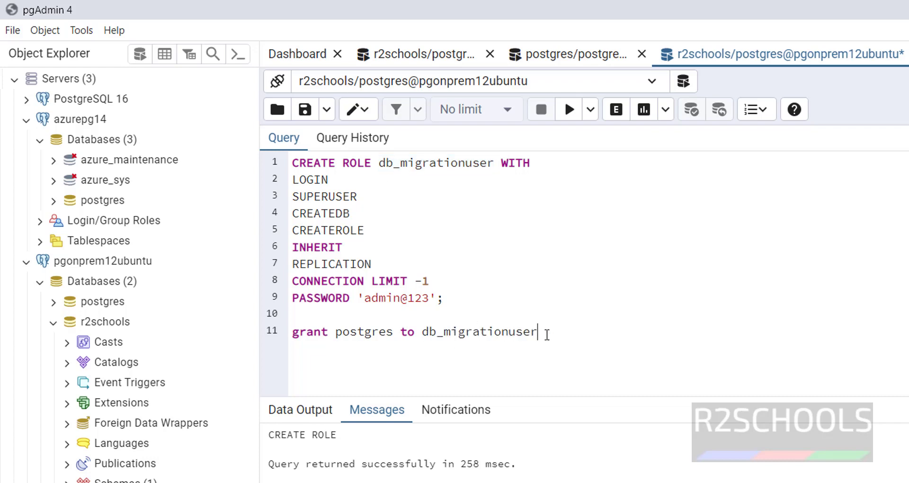
text(;)
triple_click(417, 331)
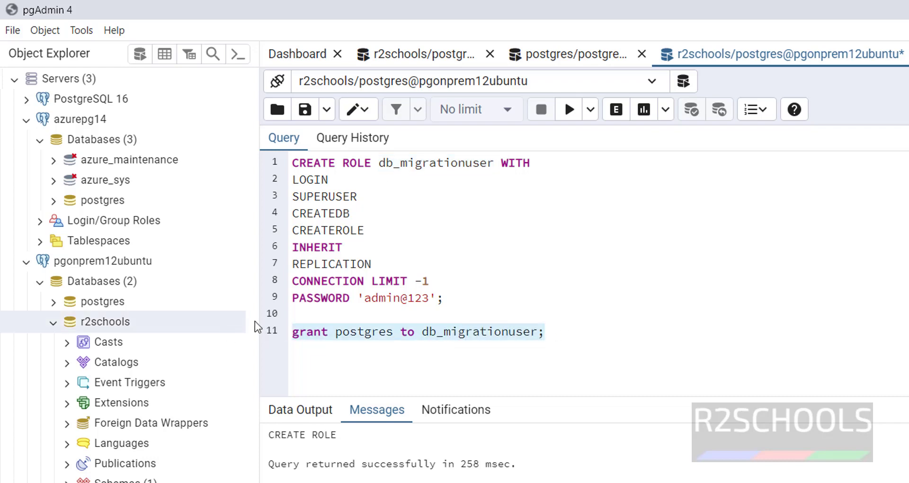
click(570, 117)
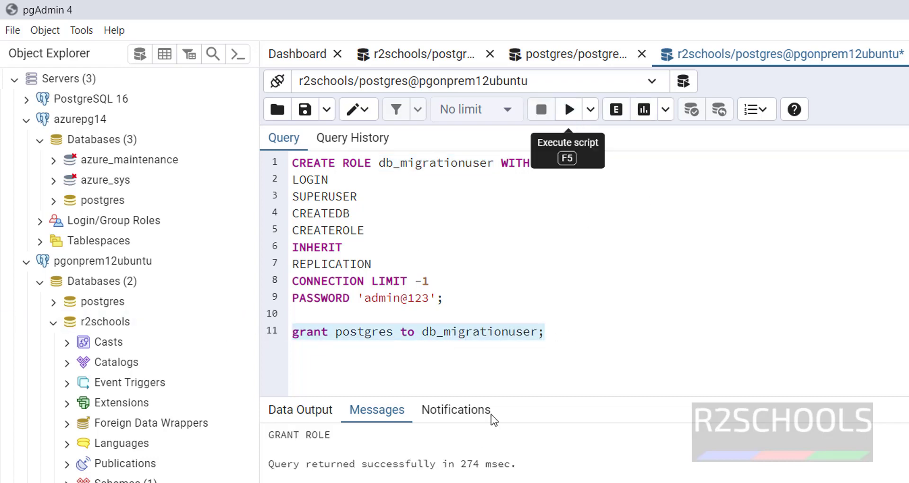
click(559, 329)
key(Return)
key(Return)
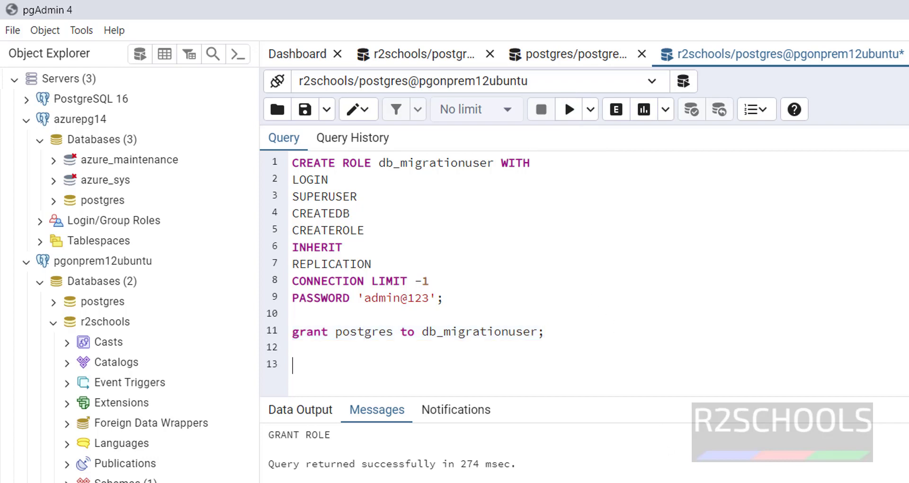
Check the tutorial page, then enter 'show hba_file;' in the psql terminal
key(alt+Tab)
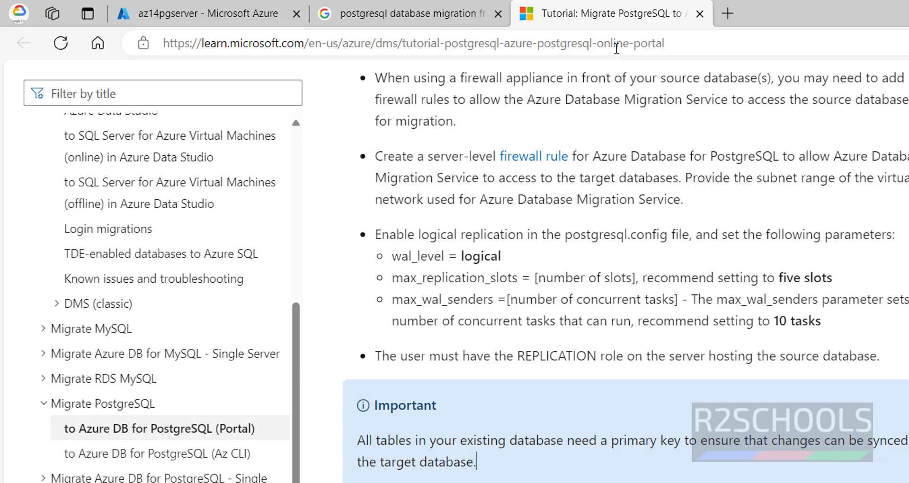
click(616, 43)
key(alt+Tab)
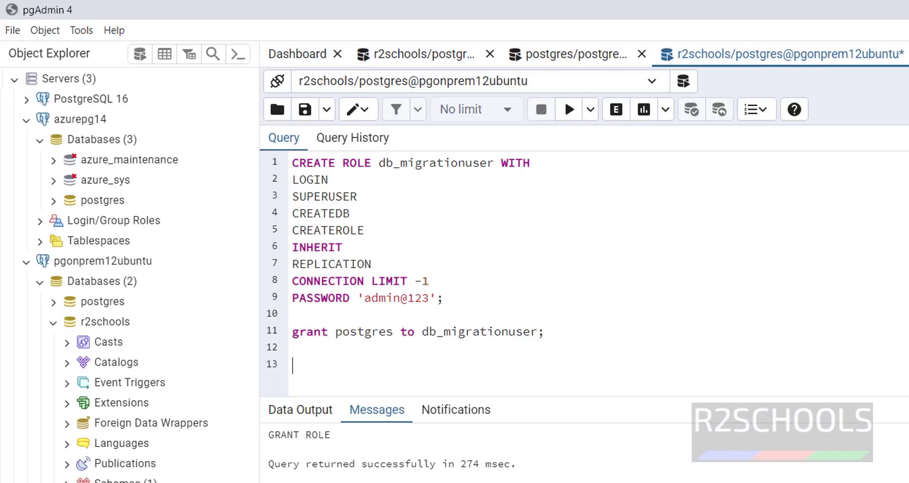
key(alt+Tab)
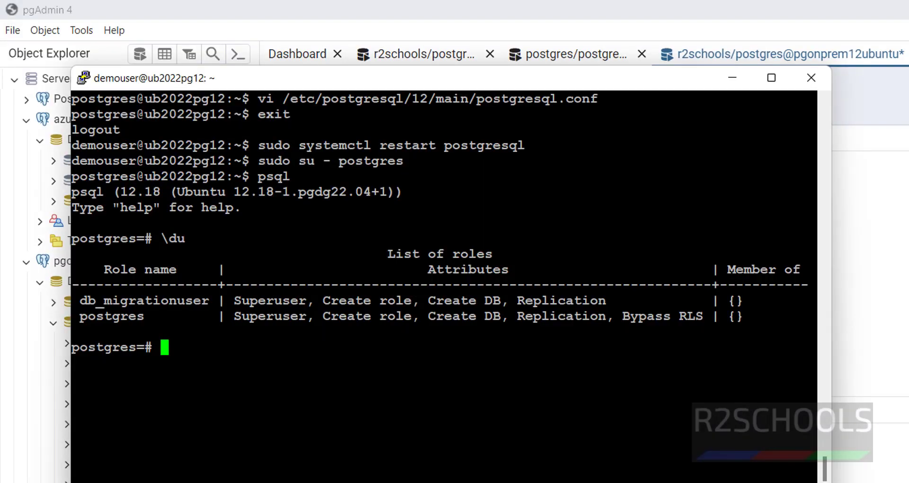
text(show hba_file;)
Find the pg_hba.conf path with show hba_file, quit psql and open that file in vi
key(Return)
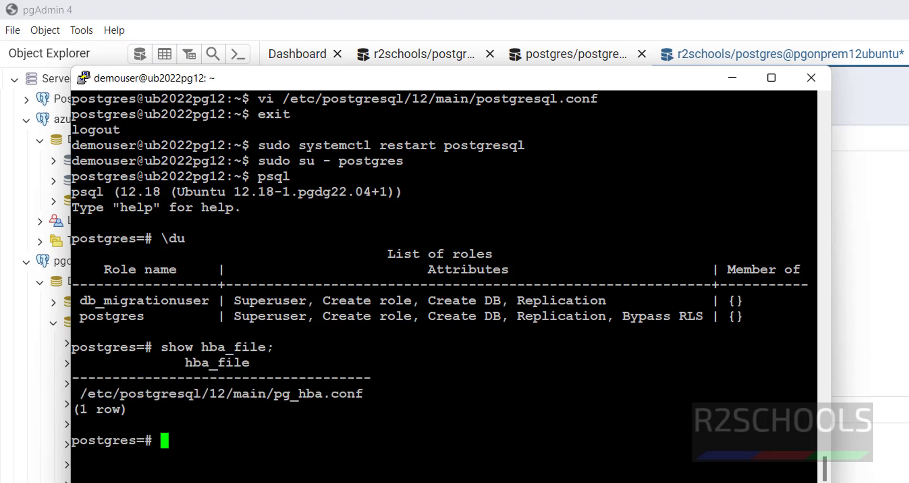
drag(80, 393, 362, 394)
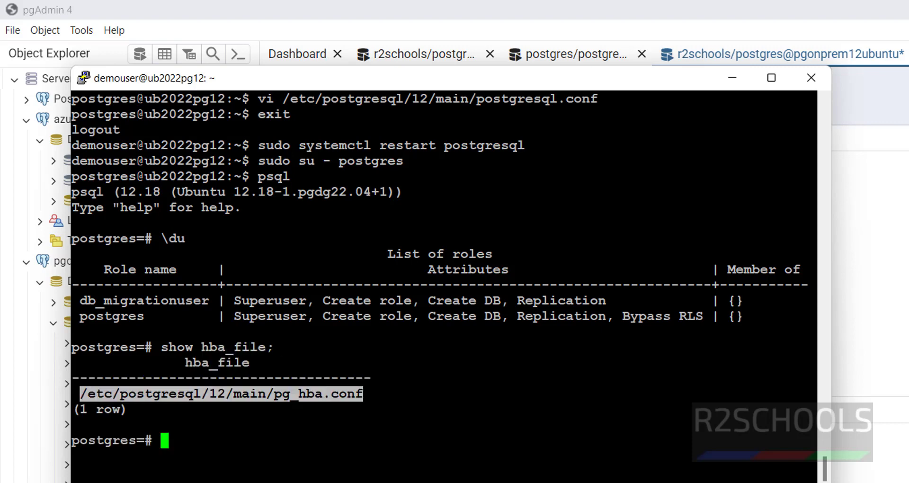
text(\q)
key(Return)
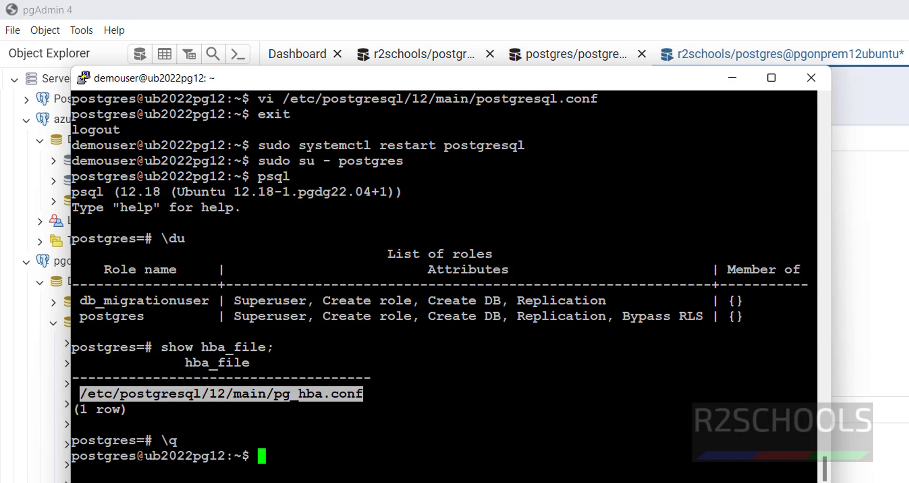
text(vi)
text(/etc/postgresql/12/main/pg_hba.conf)
key(Return)
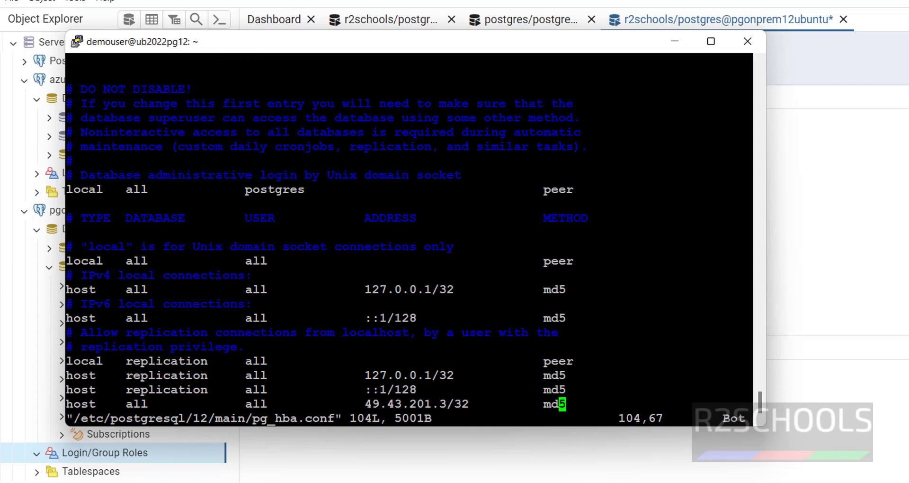
Append the rule 'host replication all 0.0.0.0/0 md5' and enter :wq! to save
key(a)
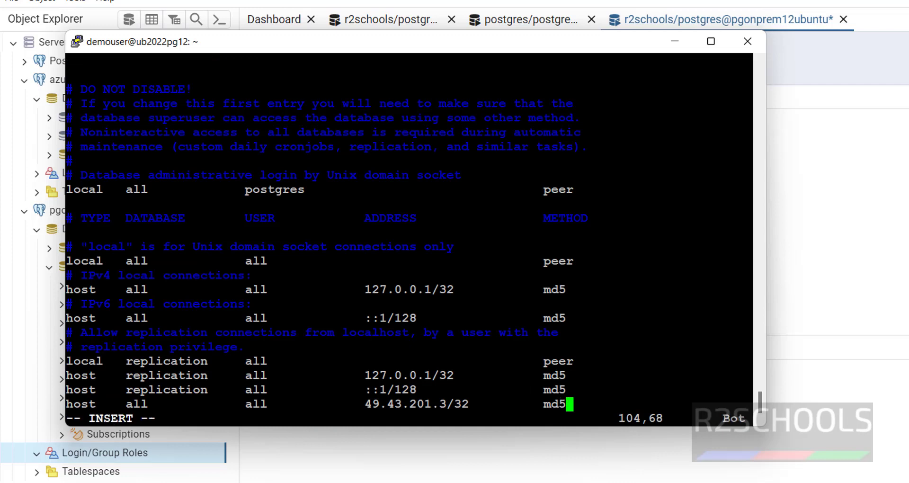
key(Return)
text(host    replication     all             0.0;)
key(BackSpace)
text(.0.0)
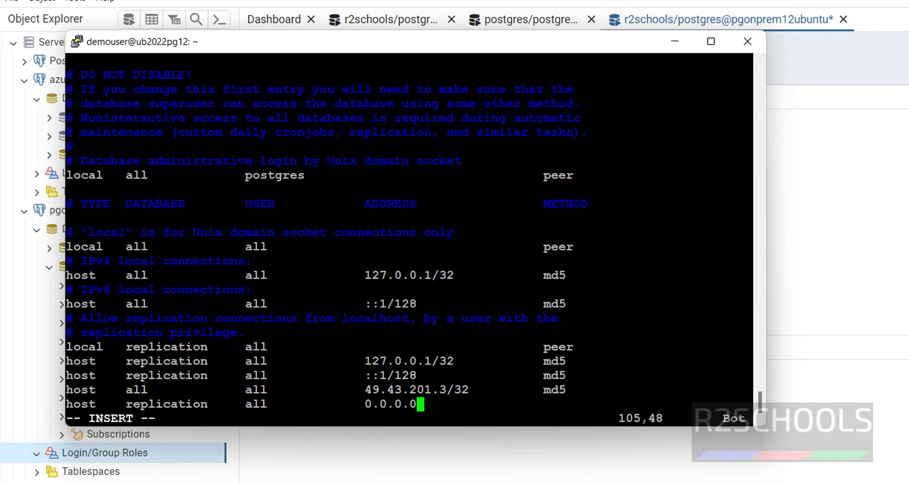
text(/0)
key(BackSpace)
text(md5)
key(Escape)
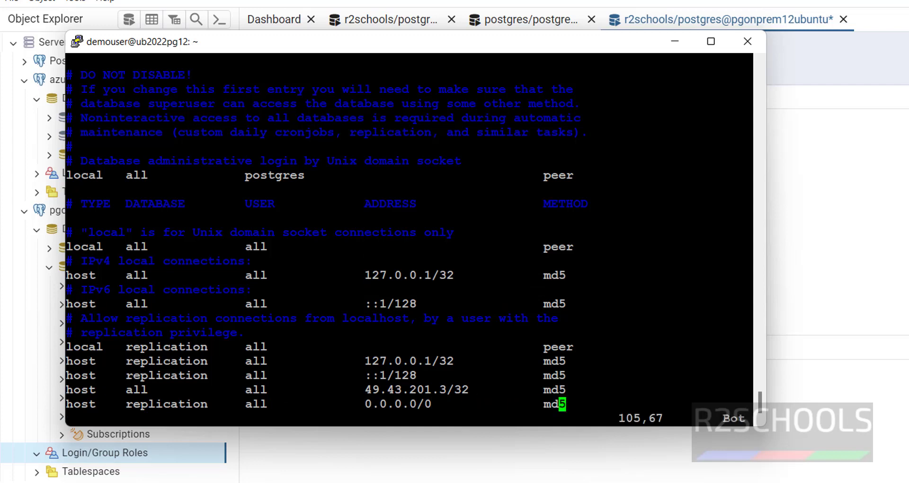
text(:wq!)
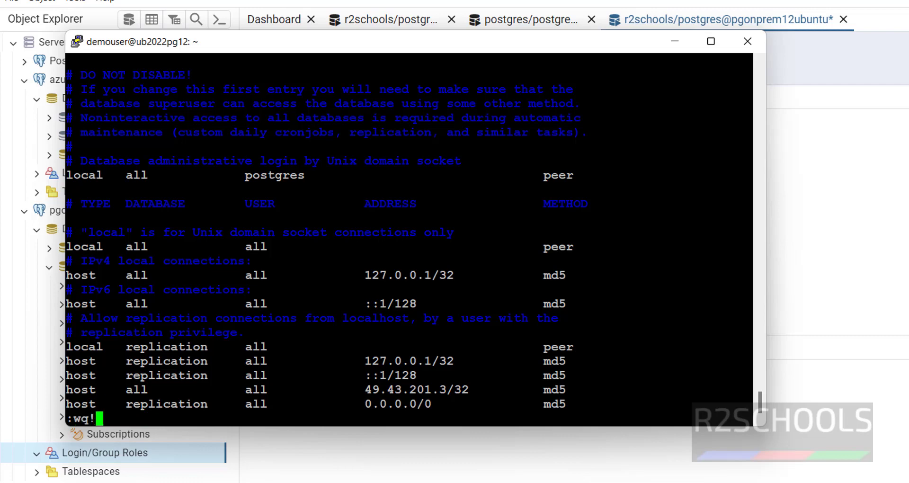
Save pg_hba.conf, then reload the server configuration in psql with select pg_reload_conf();
key(Return)
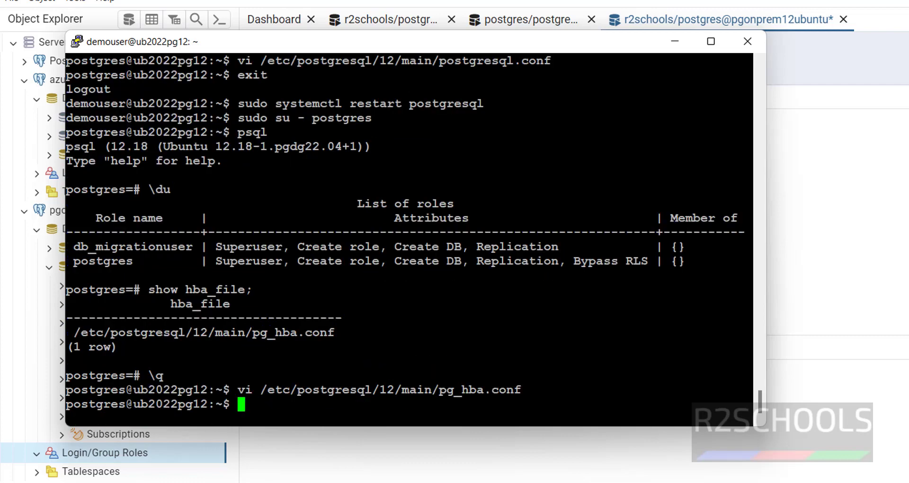
text(sudo su - postgres)
key(Return)
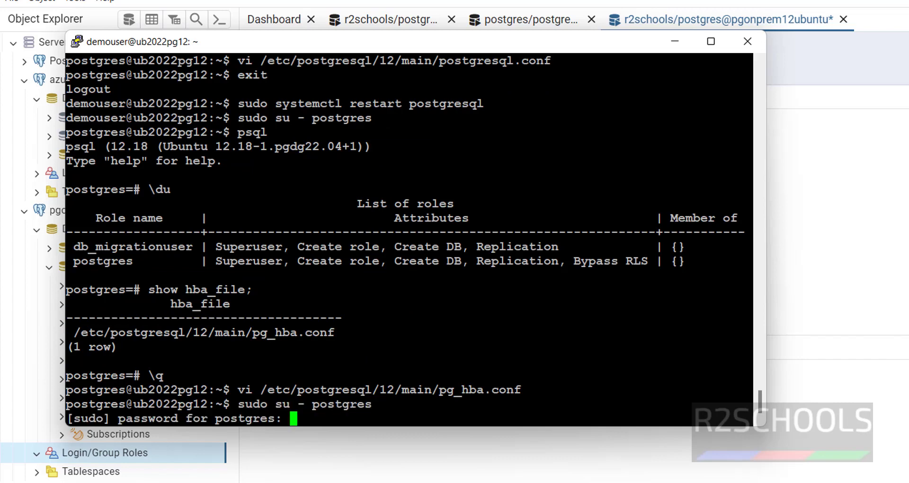
key(ctrl+c)
text(psql)
key(Return)
text(select pg_reload_c)
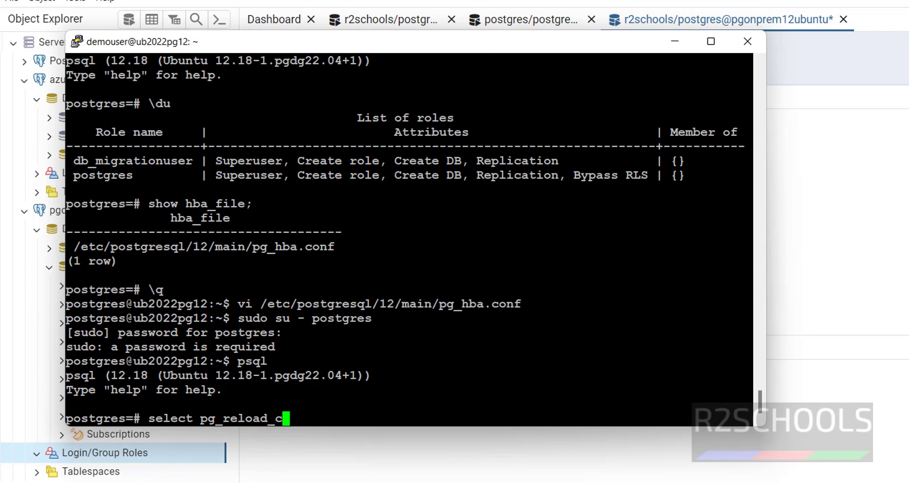
text(onf();)
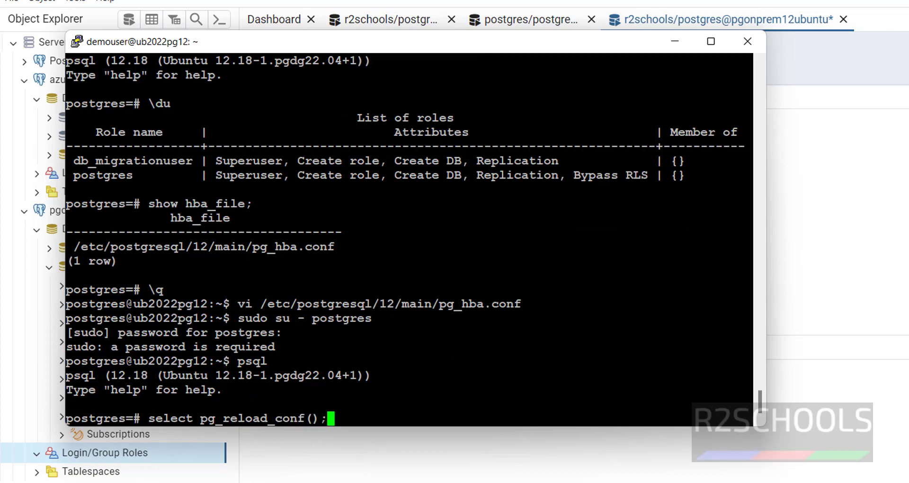
key(Return)
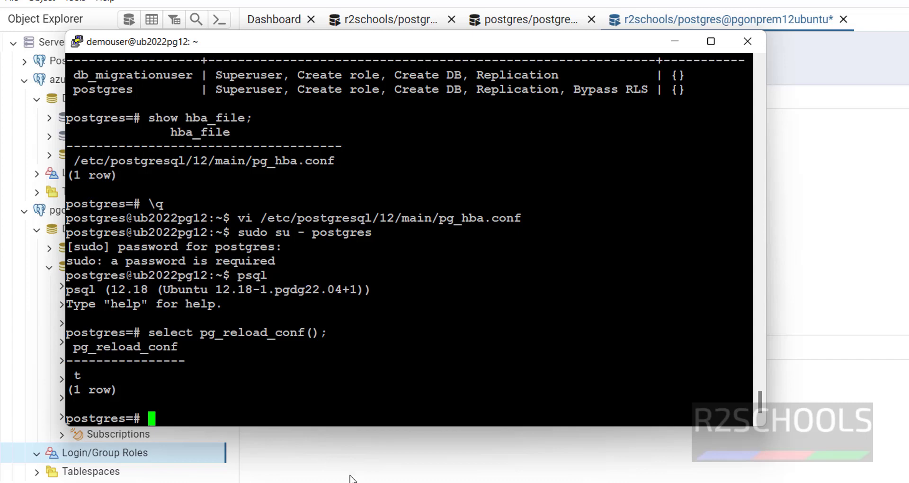
click(386, 476)
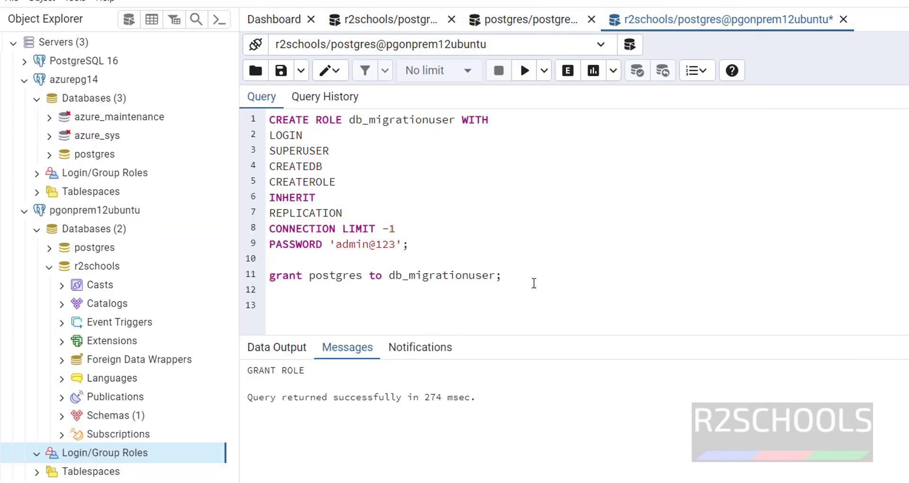
Copy the template pg_dump -s command under 'Migrate the sample schema' on Microsoft Learn
key(alt+Tab)
drag(316, 117, 662, 126)
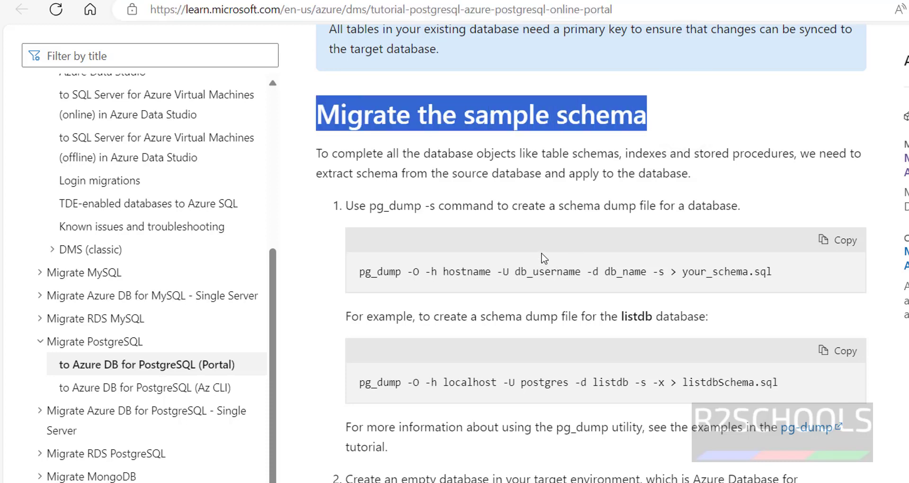
drag(358, 273, 805, 273)
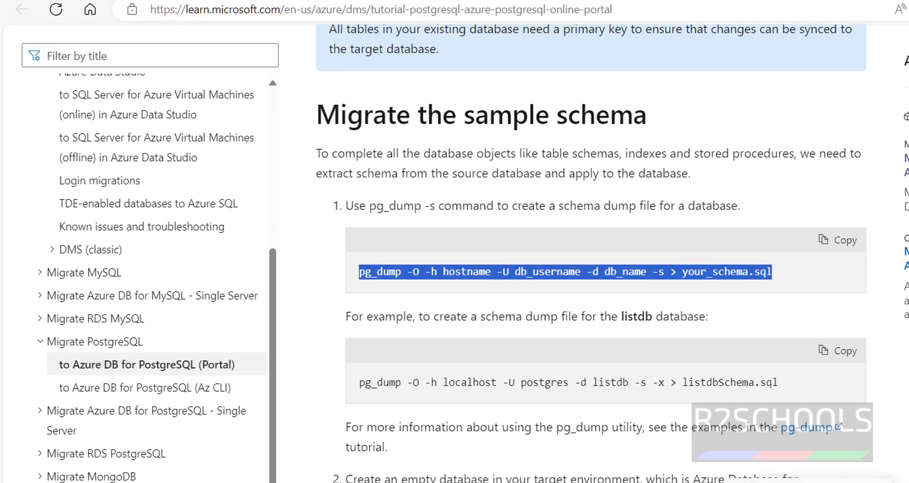
key(alt+Tab)
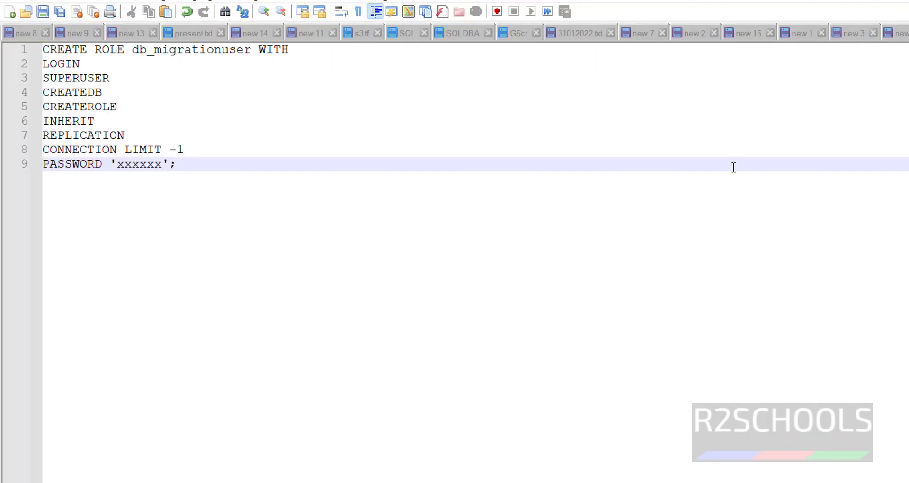
Paste the pg_dump command on line 12 and set the host to ub2022pg12.eastus.cloudapp.azure.com
key(Return)
key(Return)
key(Return)
key(ctrl+v)
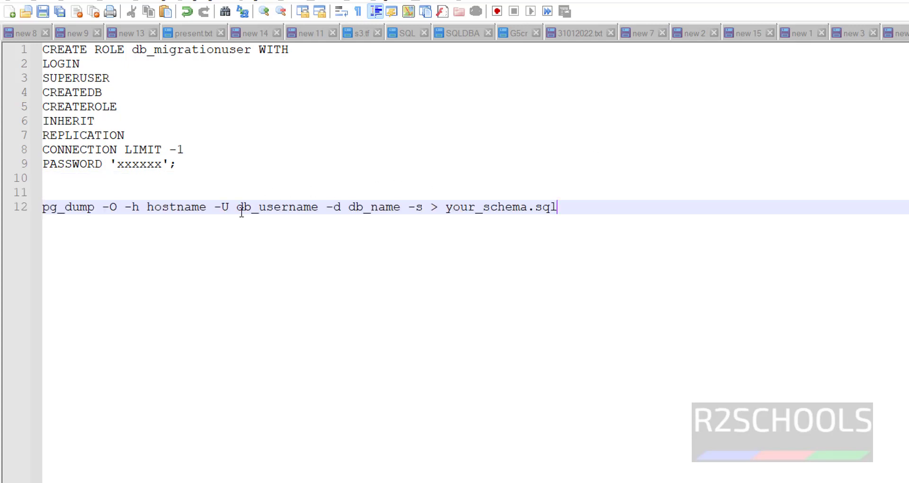
double_click(194, 207)
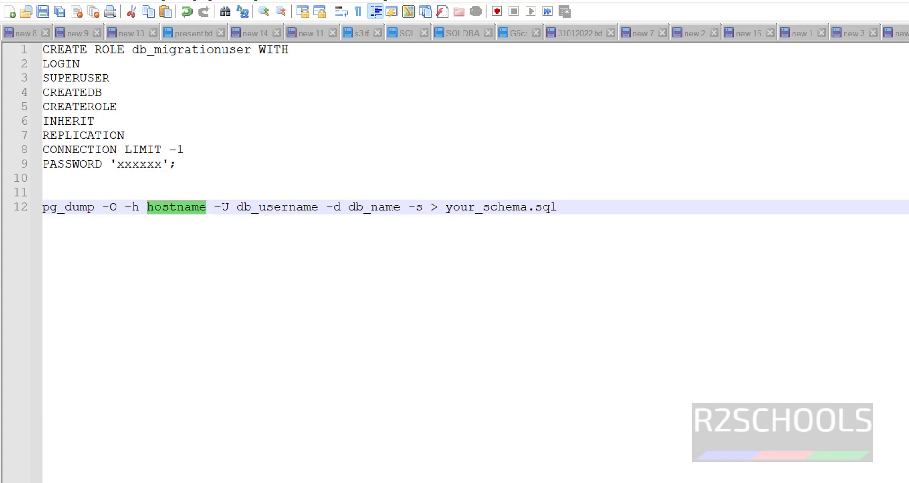
click(388, 368)
double_click(165, 207)
key(BackSpace)
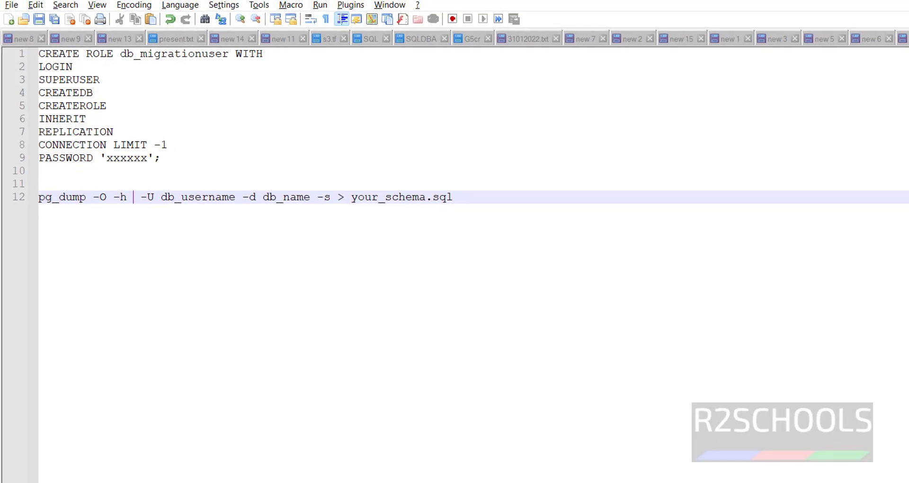
key(alt+Tab)
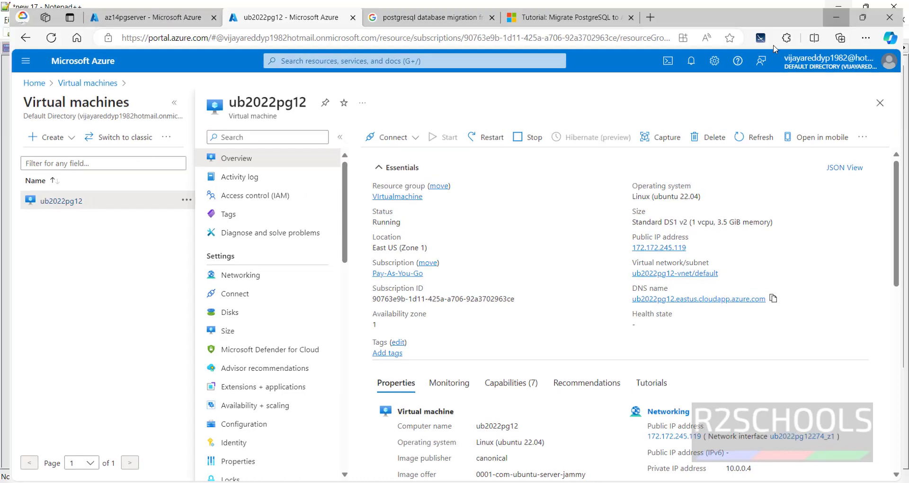
key(alt+Tab)
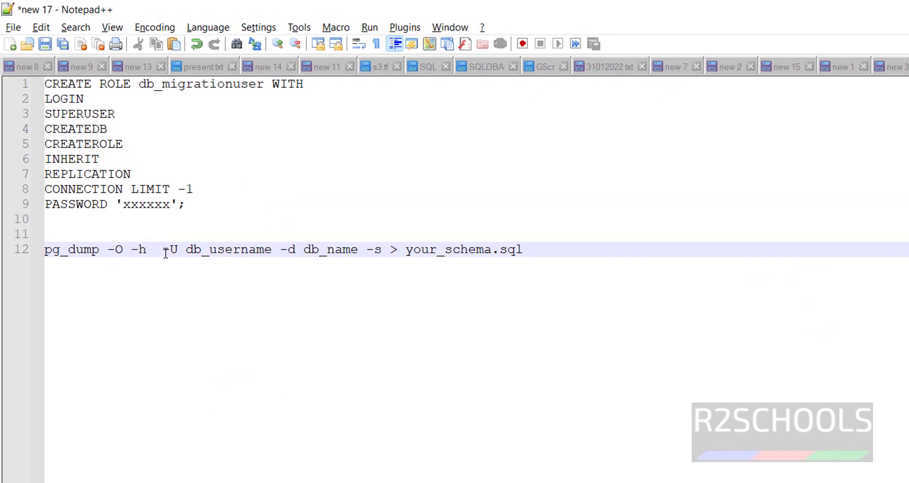
key(ctrl+v)
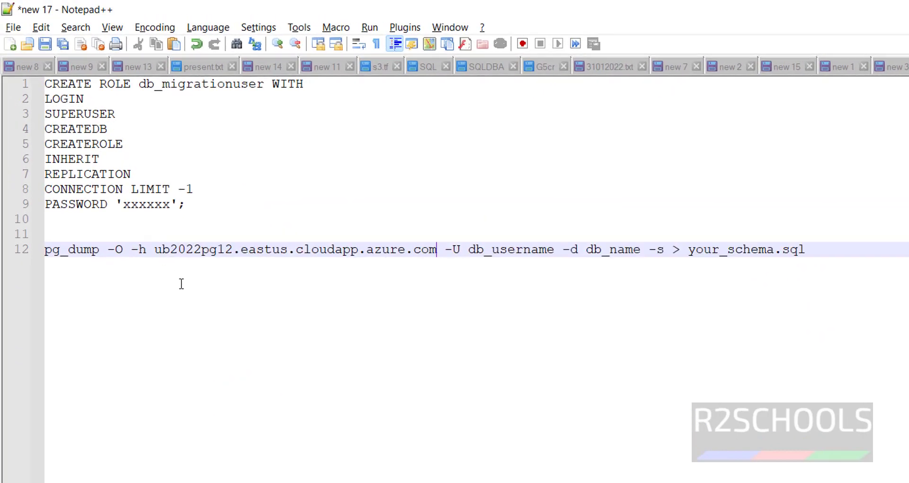
Fill in user postgres, database r2schools and output file r2schools_schema.sql, then review the command
drag(468, 249, 554, 249)
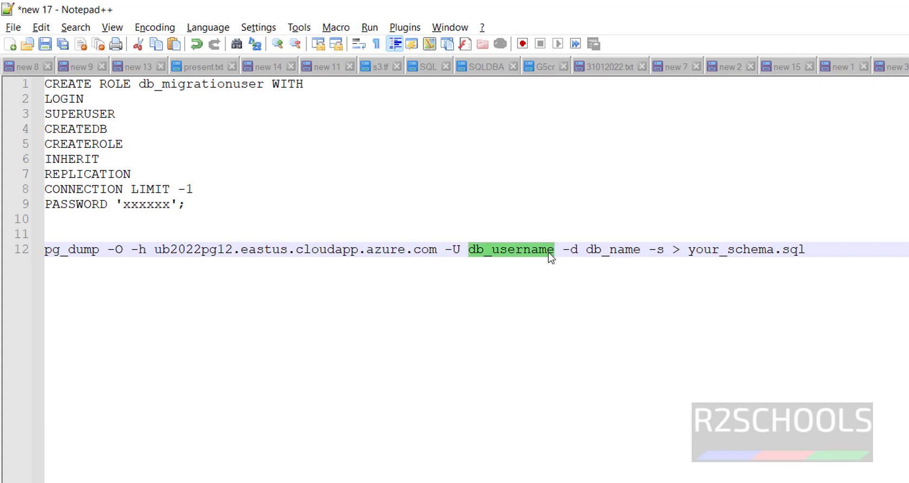
key(BackSpace)
text(postgres)
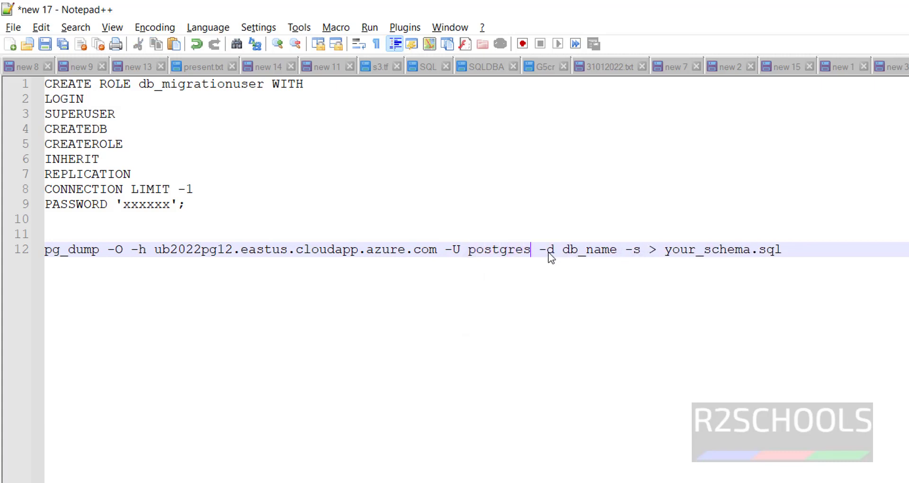
double_click(572, 247)
key(alt+Tab)
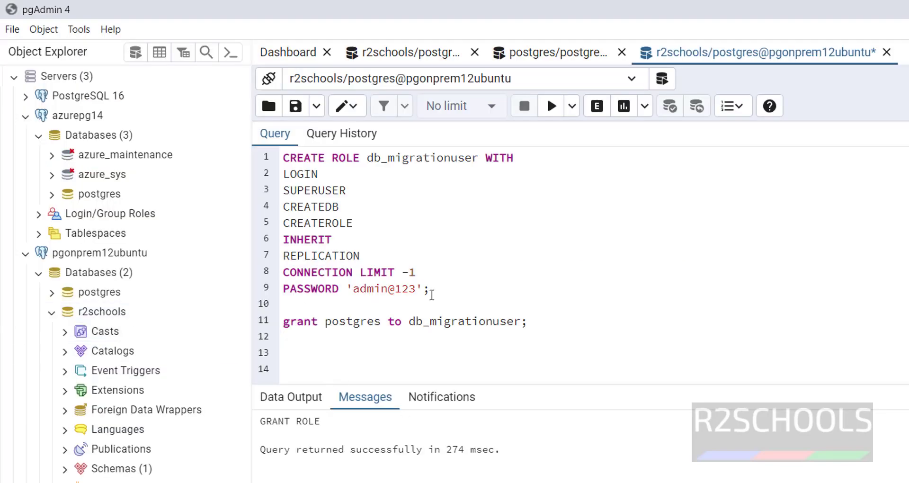
key(alt+Tab)
text(r2schools)
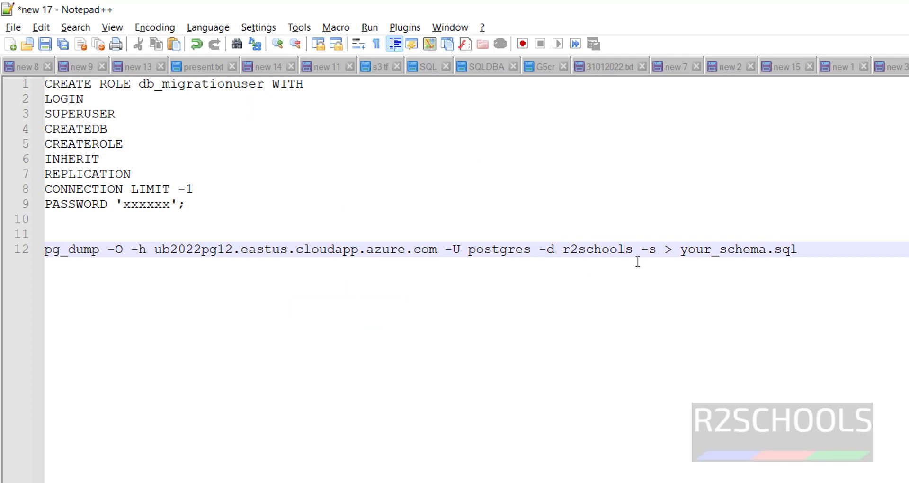
drag(683, 250, 714, 250)
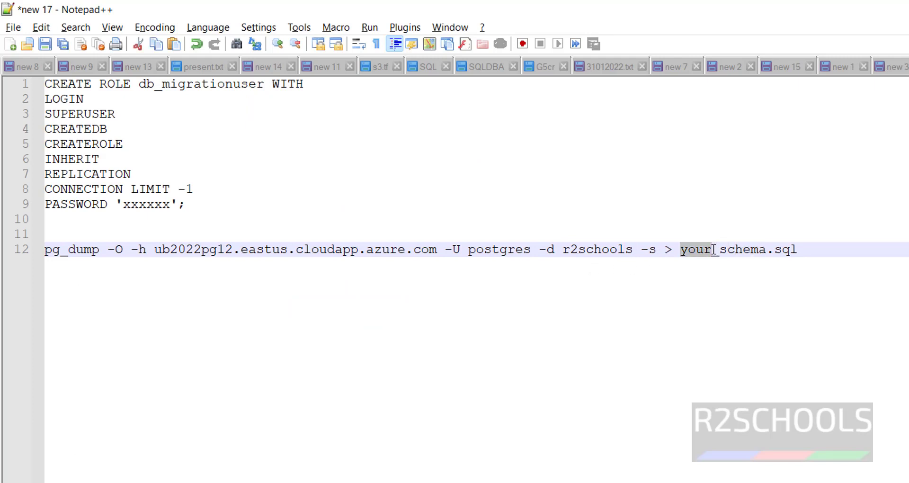
text(r2schools)
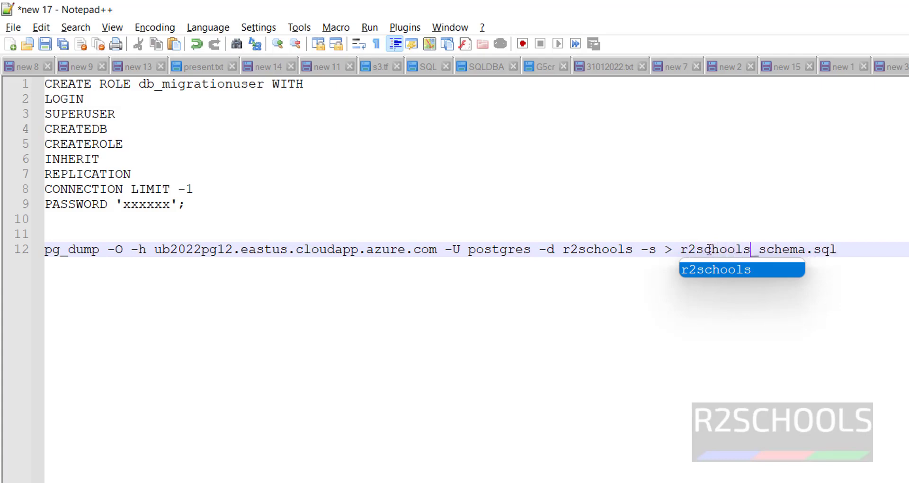
click(861, 249)
key(shift+Home)
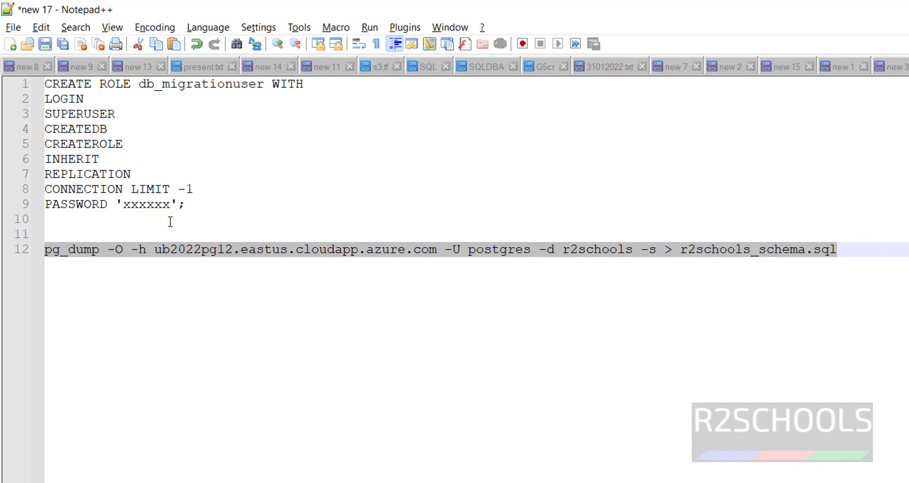
click(172, 236)
click(186, 250)
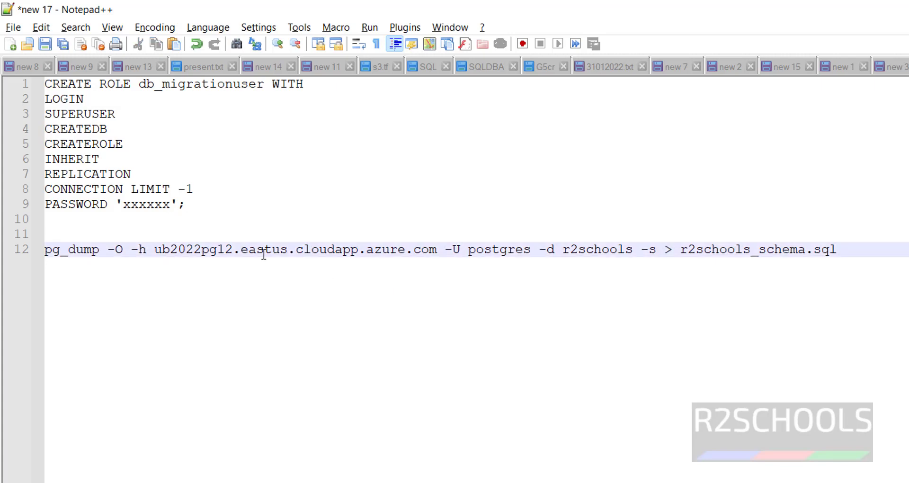
click(570, 249)
key(alt+Tab)
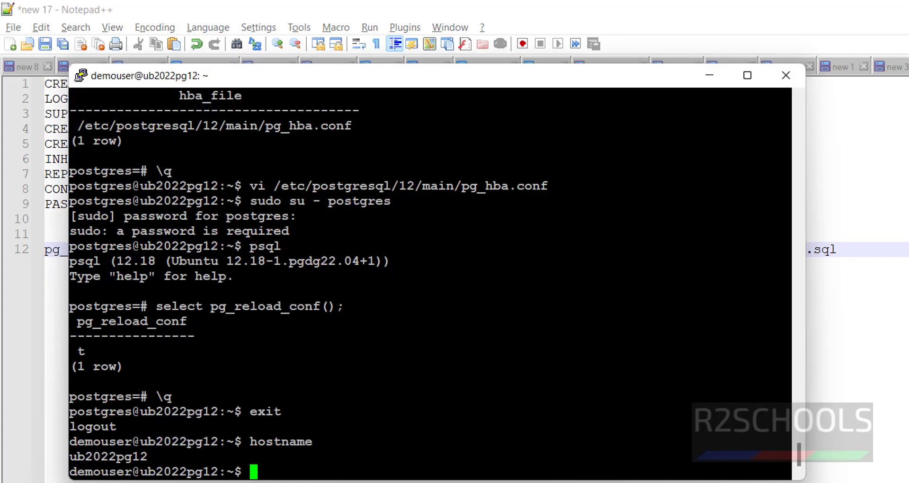
key(shift+Insert)
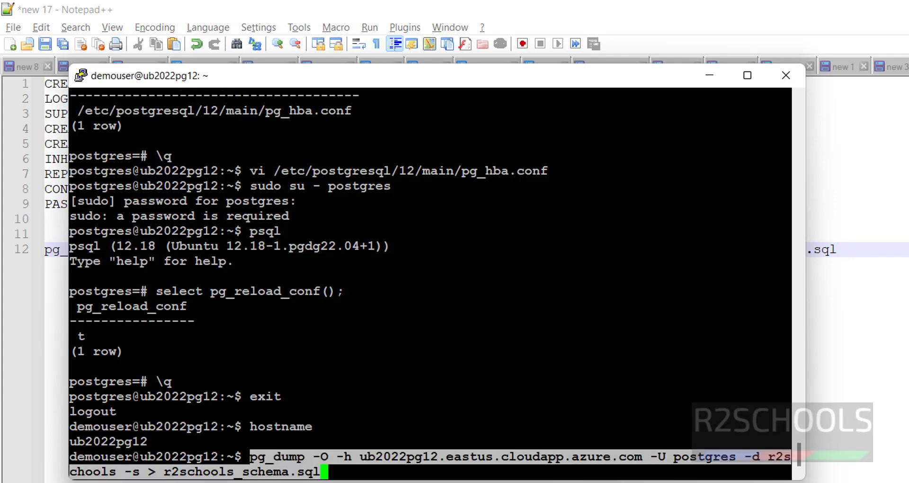
key(Return)
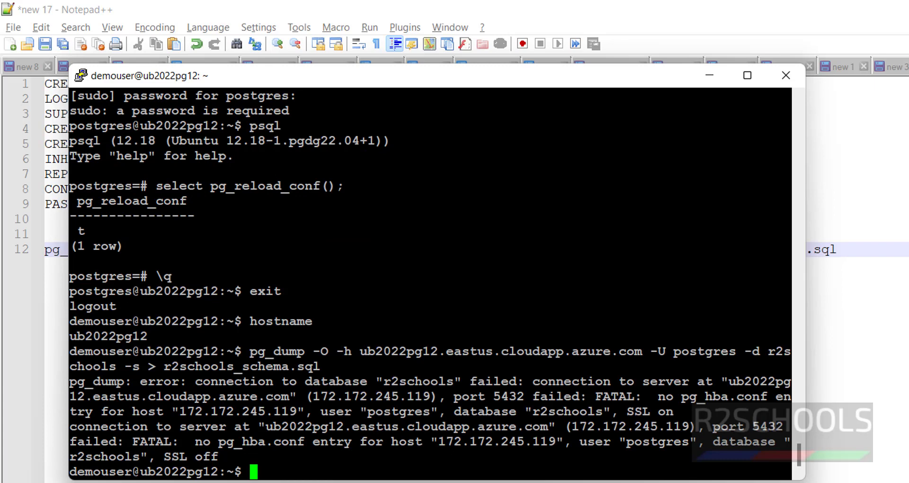
drag(438, 441, 554, 442)
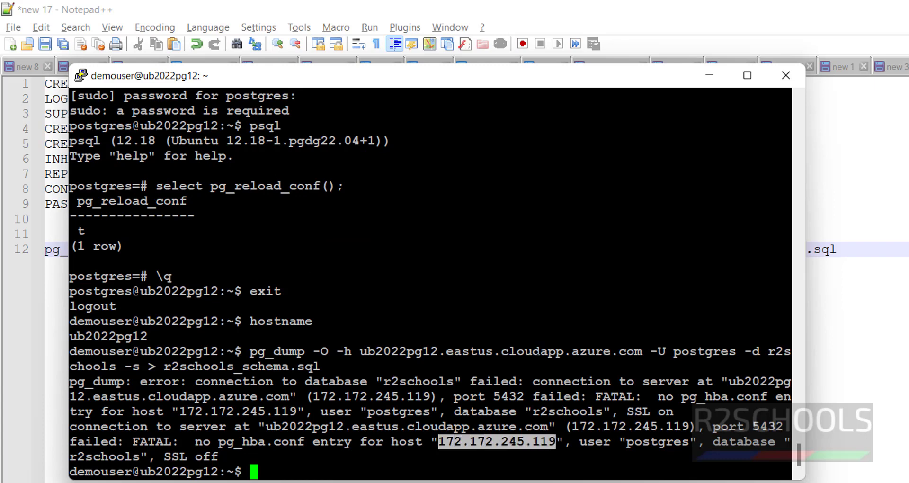
Switch to the postgres user and recall the vi pg_hba.conf command
text(sudo s)
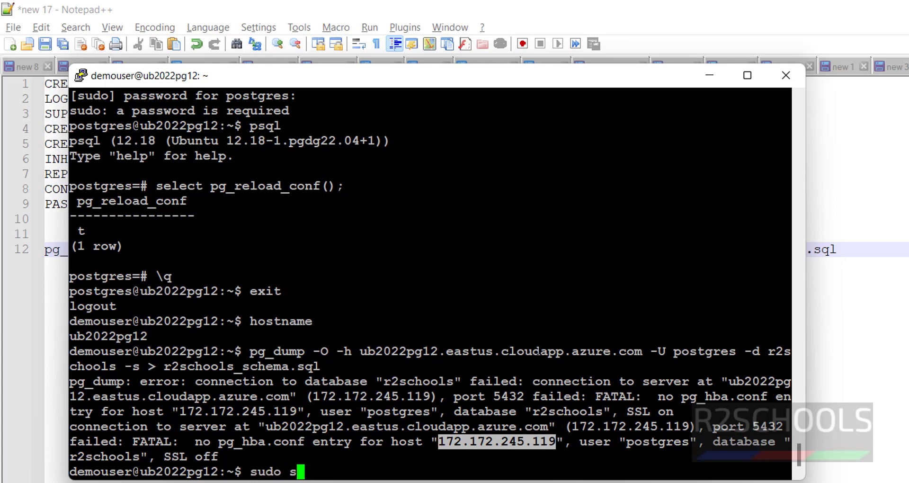
text(u - postgres)
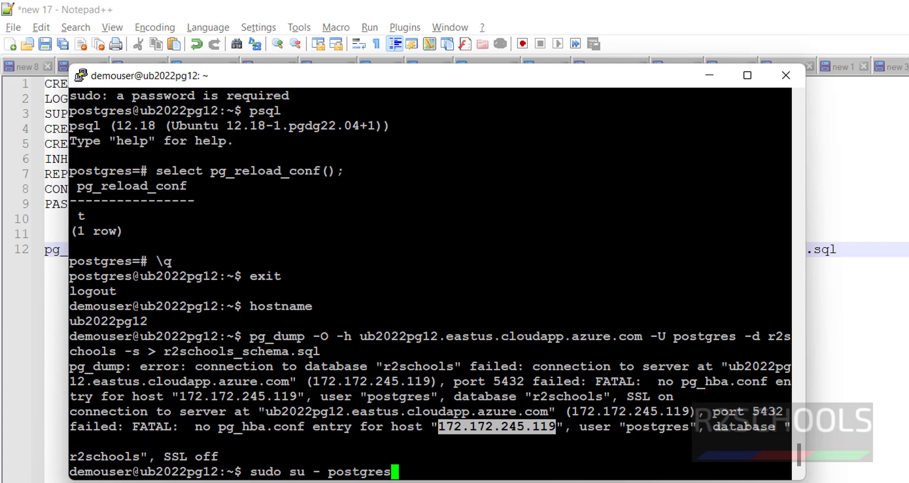
key(Return)
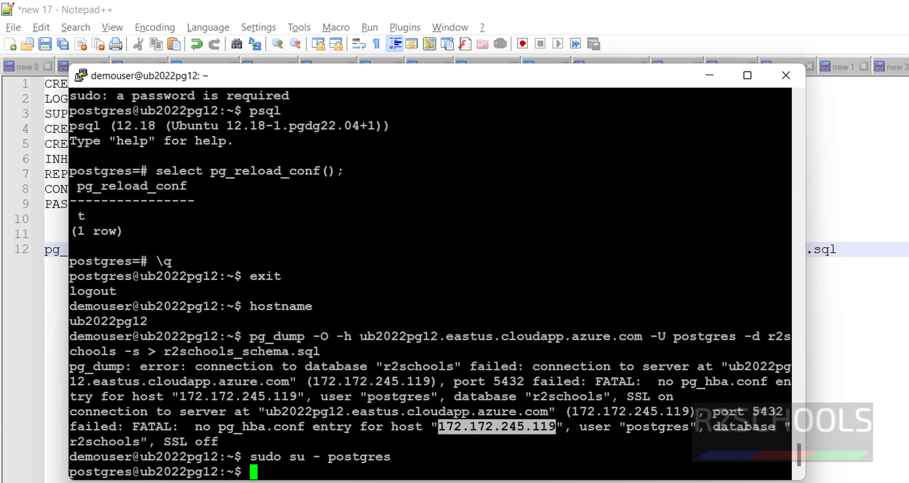
text(psql)
key(Up)
key(Up)
key(Up)
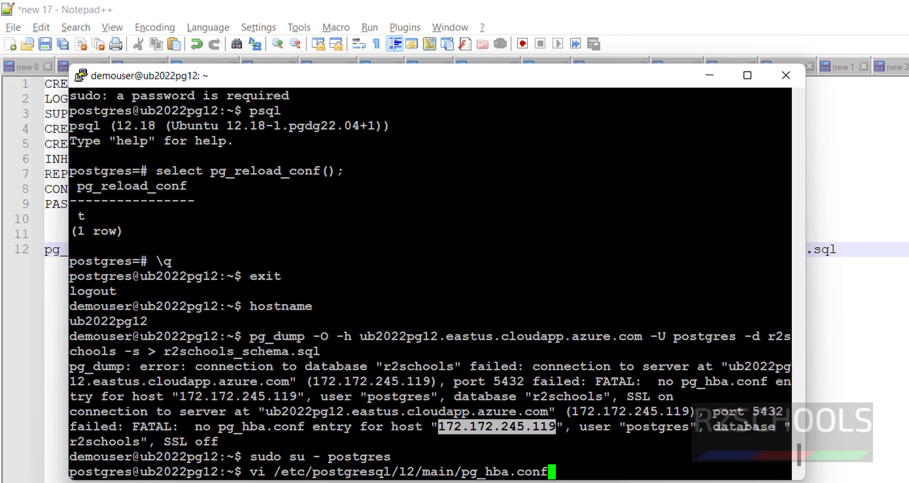
Add the line 'host all all 172.172.245.119/32 md5' to pg_hba.conf
key(Return)
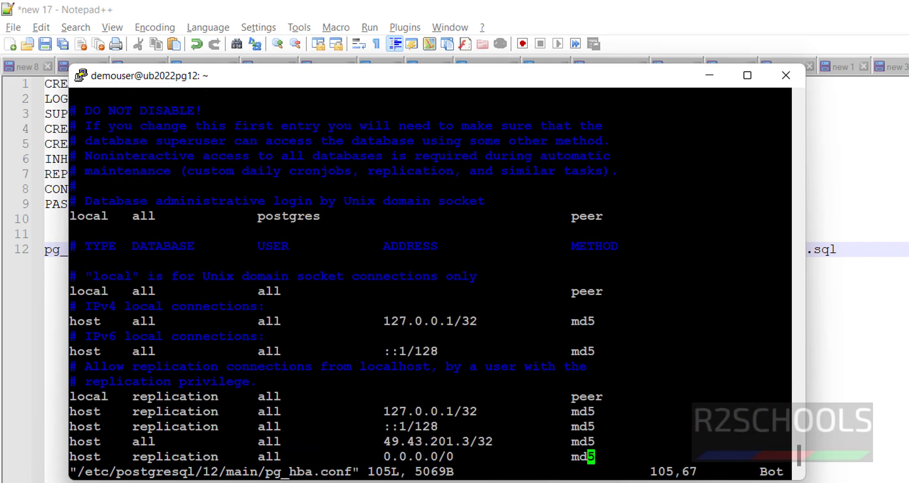
key(a)
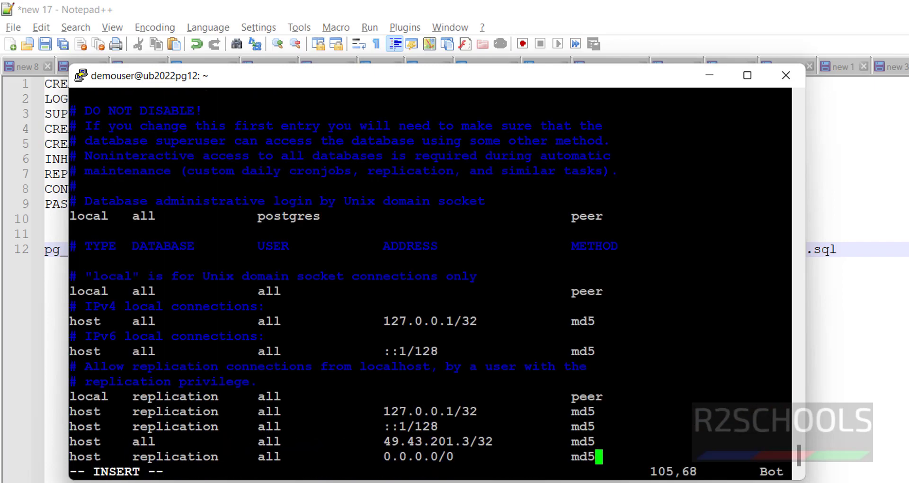
key(Return)
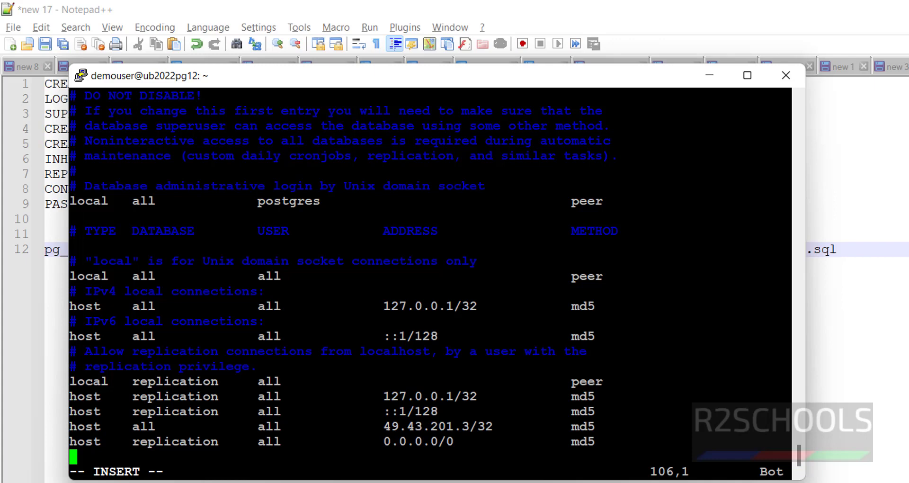
text(host    all             all)
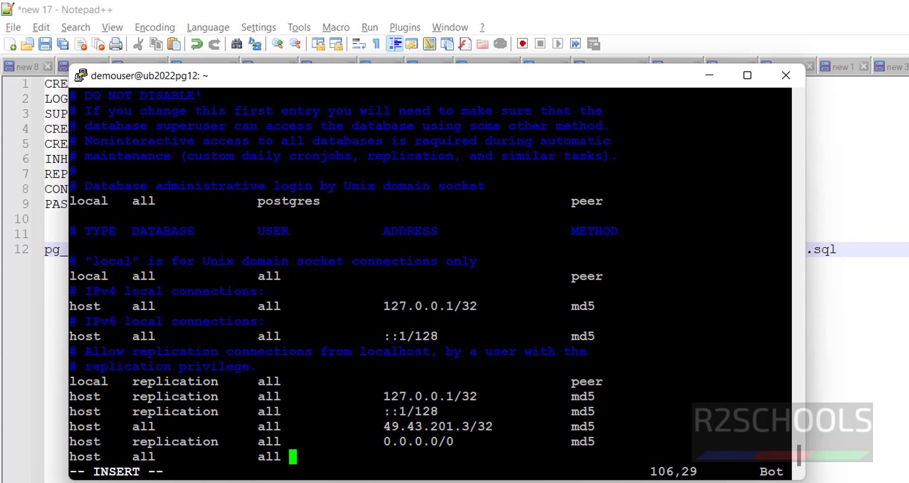
key(BackSpace)
key(BackSpace)
text(172.172.245.119/)
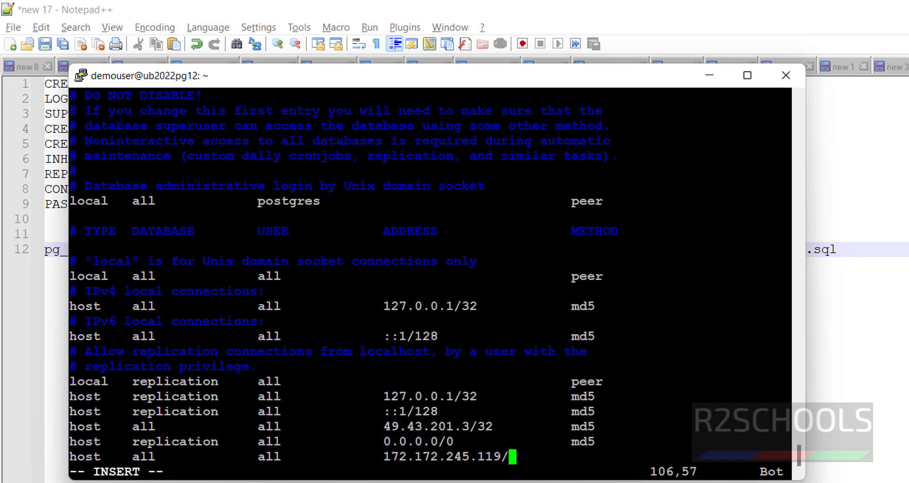
text(32      md5)
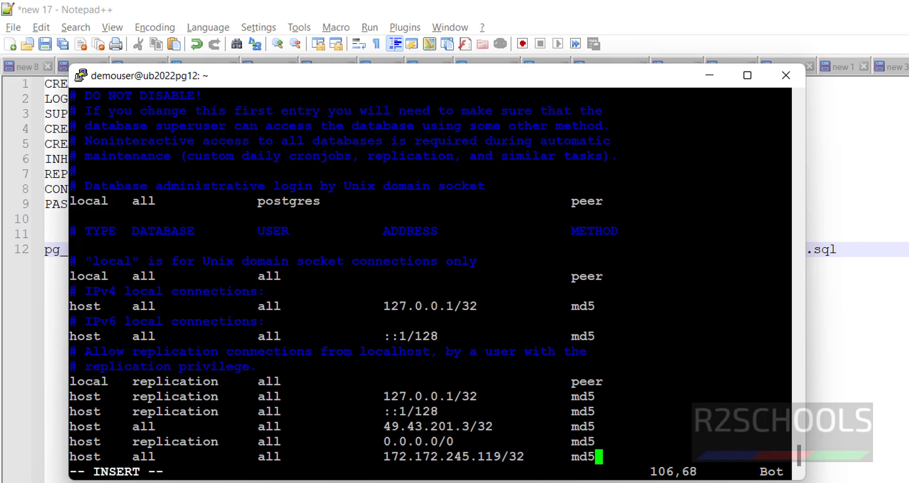
key(Left)
key(Left)
key(Left)
key(Left)
key(Left)
key(Left)
key(Left)
key(Left)
key(Left)
key(Left)
key(Left)
key(Left)
key(Left)
key(Left)
key(Left)
key(Left)
key(Left)
key(Left)
key(Left)
key(Left)
Replace 'all' with db_migrationuser on the 0.0.0.0/0 replication line and save with :wq
key(Escape)
key(Up)
key(Right)
key(Right)
key(Right)
key(Right)
key(Right)
key(Right)
key(Right)
key(Right)
key(Right)
key(Right)
key(Right)
key(Right)
key(Right)
key(Right)
key(Right)
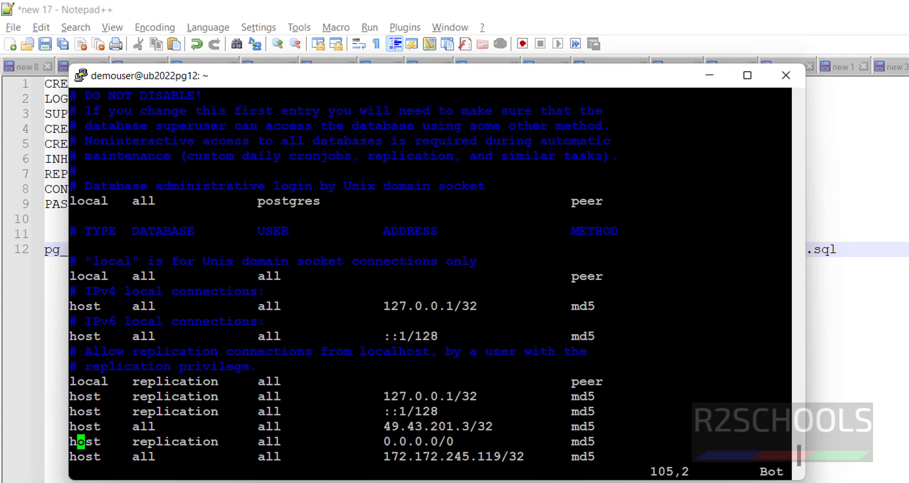
key(Right)
key(Right)
key(Right)
key(Right)
key(Right)
key(Right)
key(Right)
key(Right)
key(Right)
key(x)
key(x)
key(x)
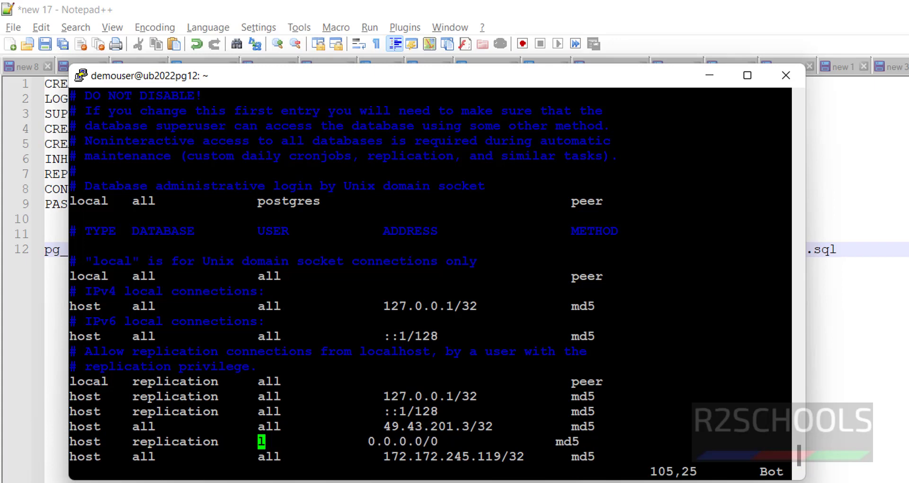
key(i)
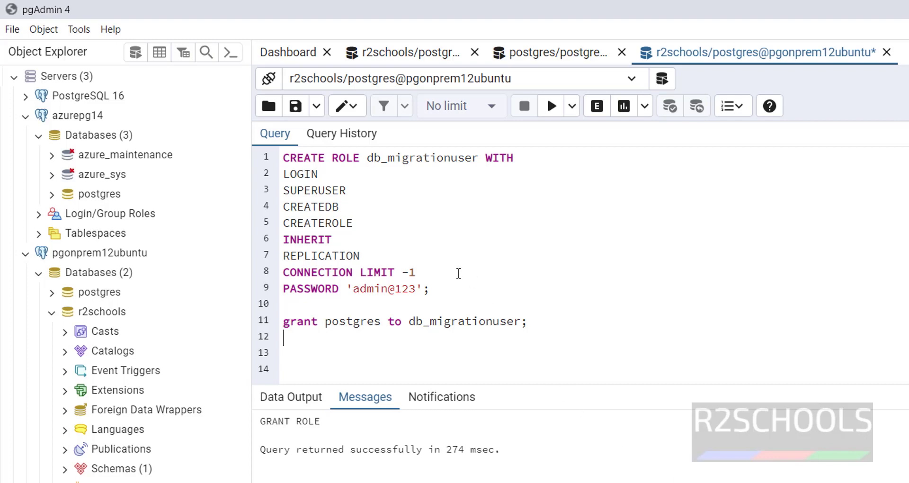
click(472, 158)
drag(472, 158, 367, 158)
right_click(370, 159)
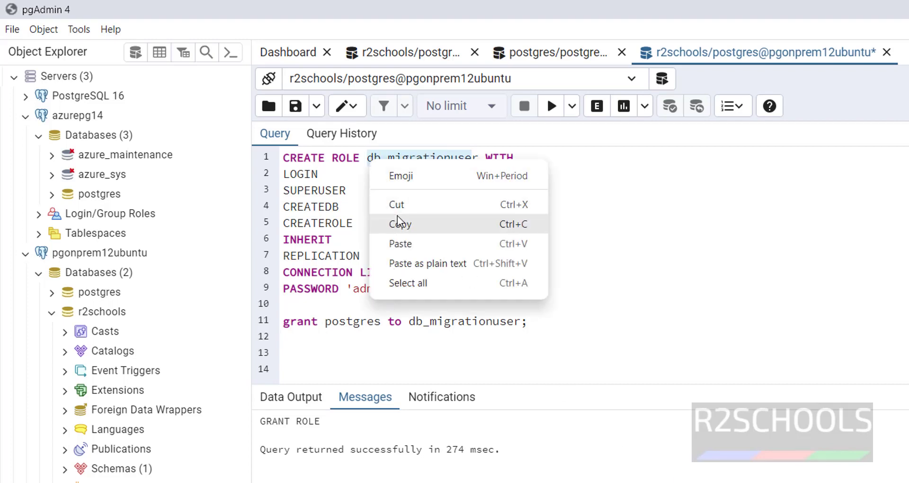
click(397, 224)
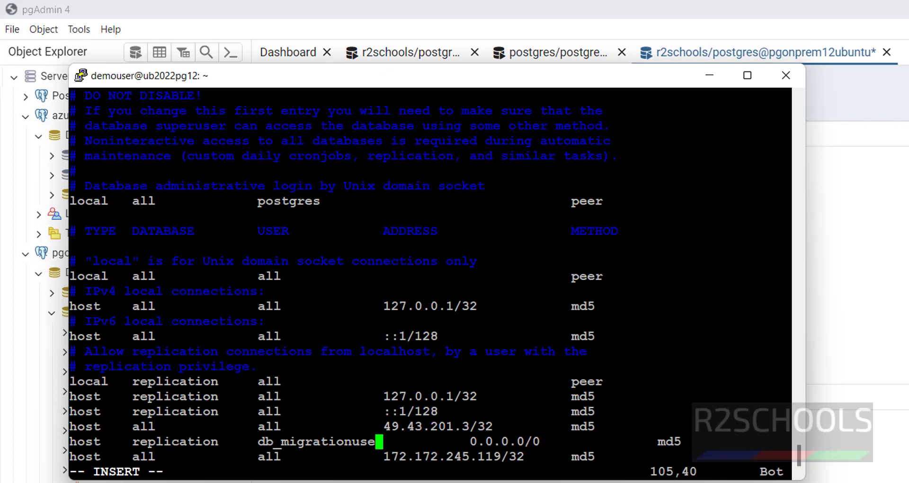
key(Delete)
key(Delete)
key(Delete)
key(Delete)
key(Delete)
key(Delete)
key(Delete)
key(Delete)
key(Escape)
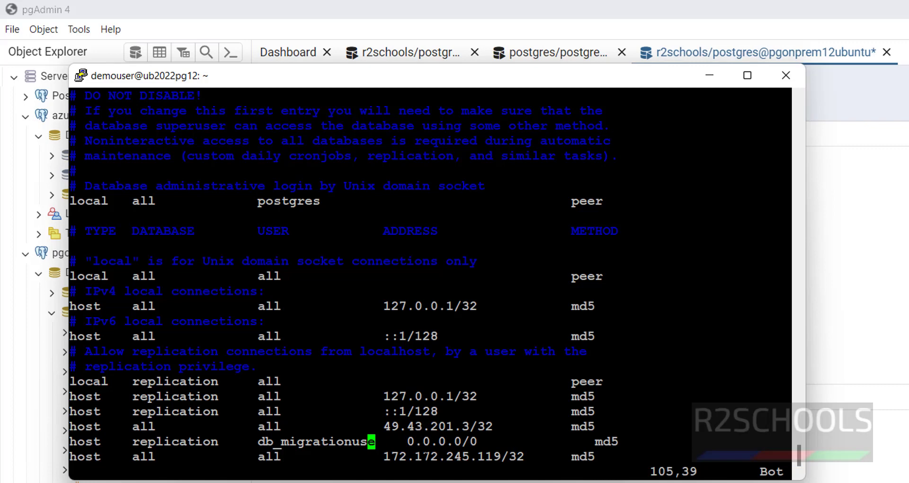
text(:wq)
key(Return)
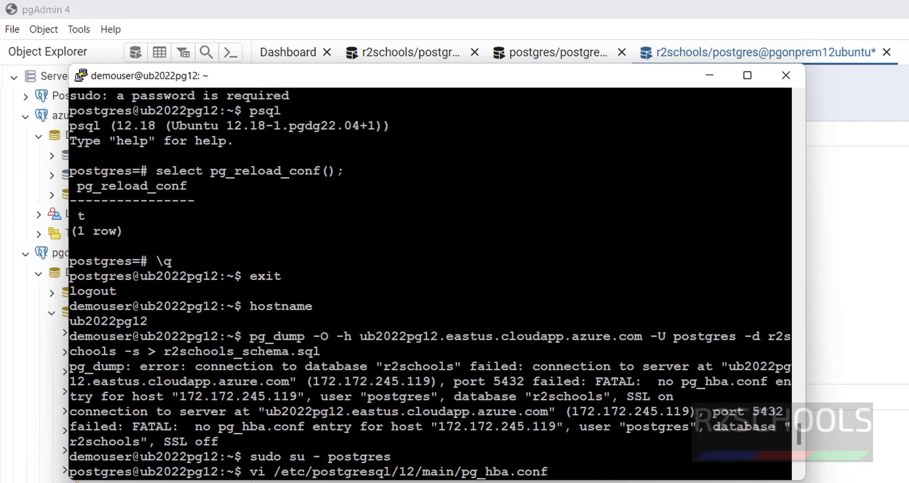
Reopen pg_hba.conf to check the edits and force-save with :wq!
key(Up)
key(Return)
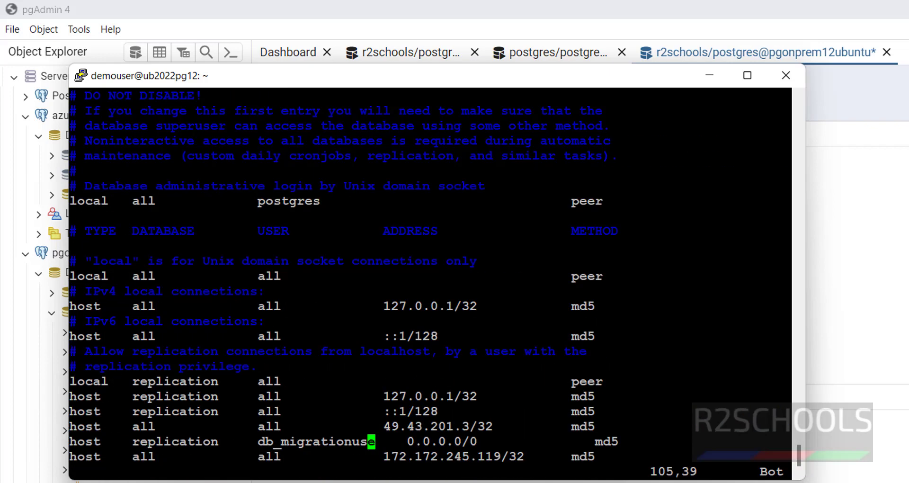
text(:wq!)
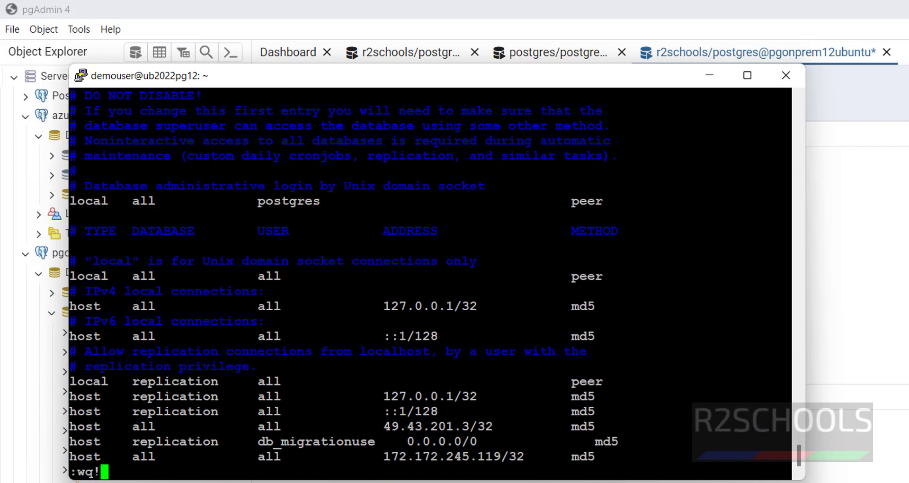
key(Return)
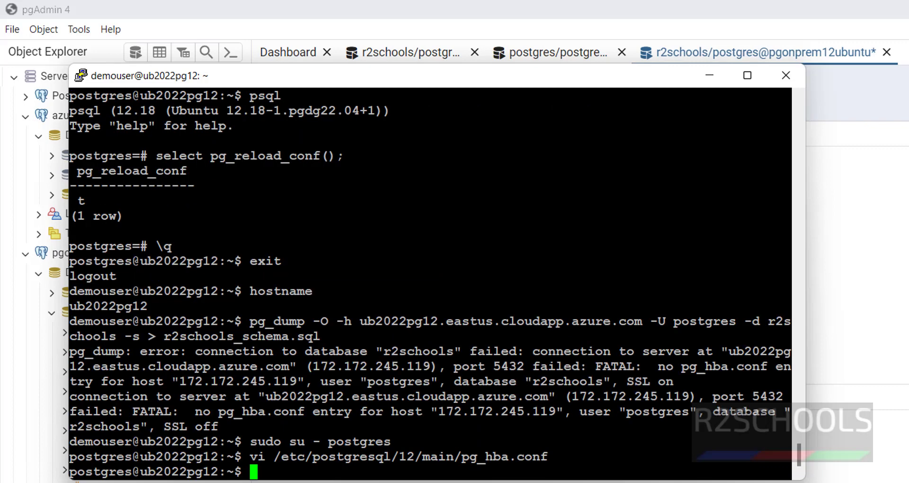
Clear the recalled edit command and leave the postgres user shell
key(Up)
key(BackSpace)
key(BackSpace)
key(BackSpace)
key(BackSpace)
key(BackSpace)
key(BackSpace)
key(BackSpace)
key(BackSpace)
key(BackSpace)
key(BackSpace)
key(BackSpace)
key(BackSpace)
key(BackSpace)
key(BackSpace)
key(BackSpace)
key(BackSpace)
key(BackSpace)
key(BackSpace)
key(BackSpace)
key(BackSpace)
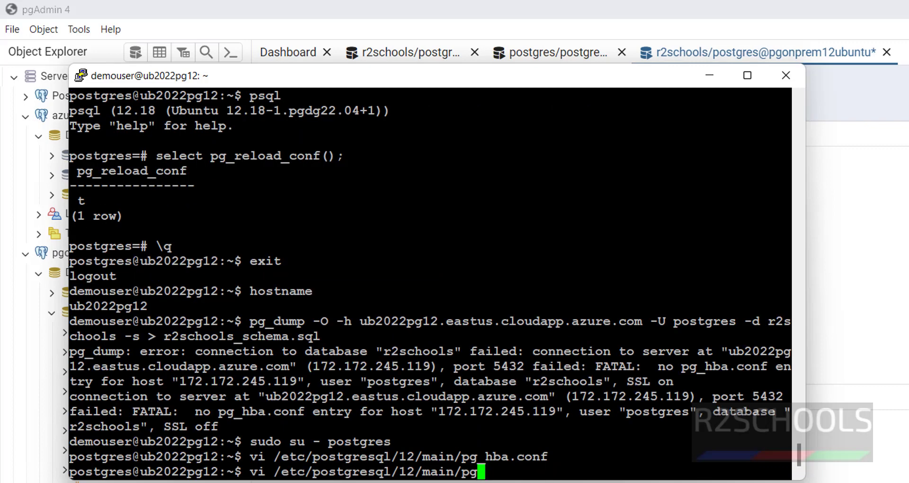
text(exit)
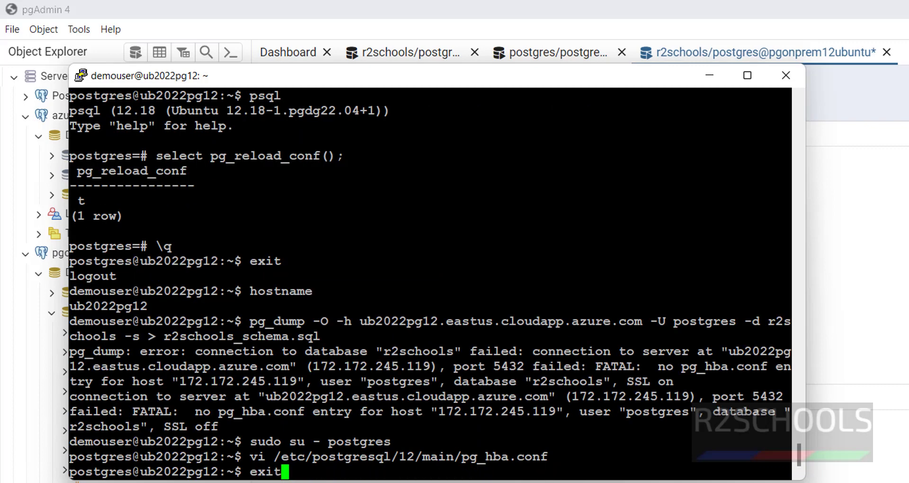
key(Return)
Copy the pg_dump command from the notes and rerun the r2schools schema dump
key(alt+Tab)
key(alt+Tab)
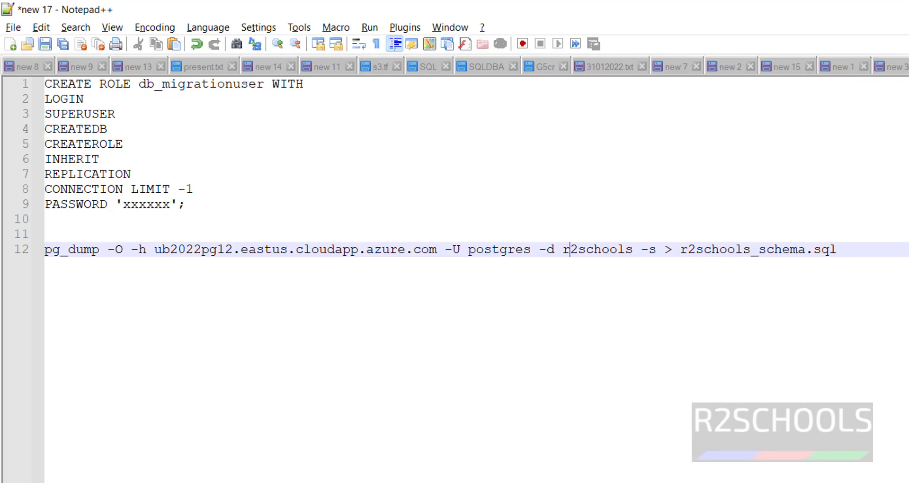
drag(866, 249, 37, 251)
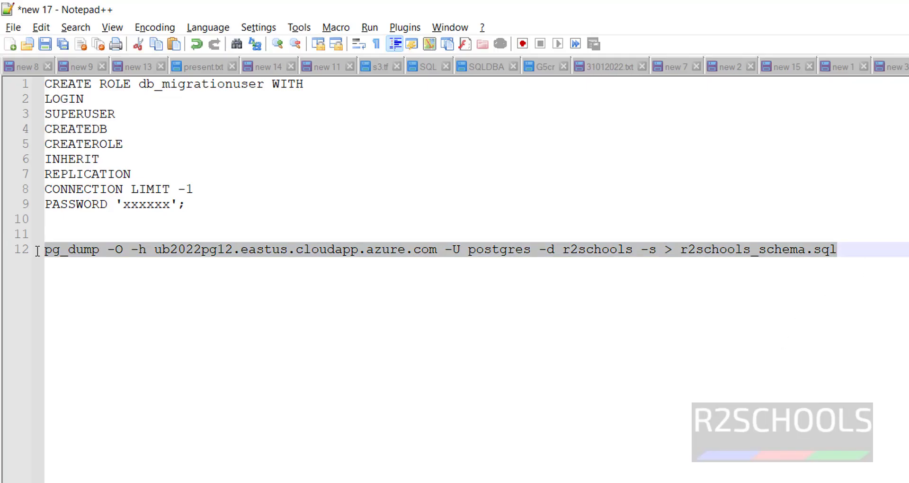
key(alt+Tab)
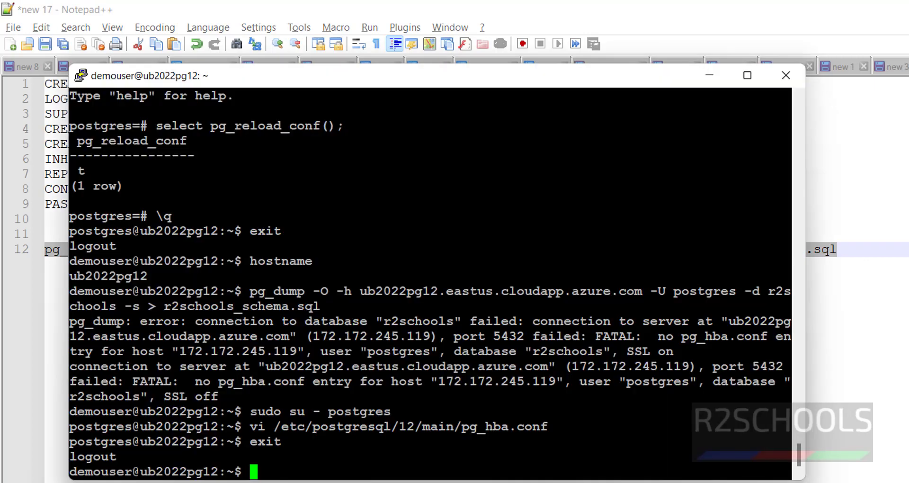
key(shift+Insert)
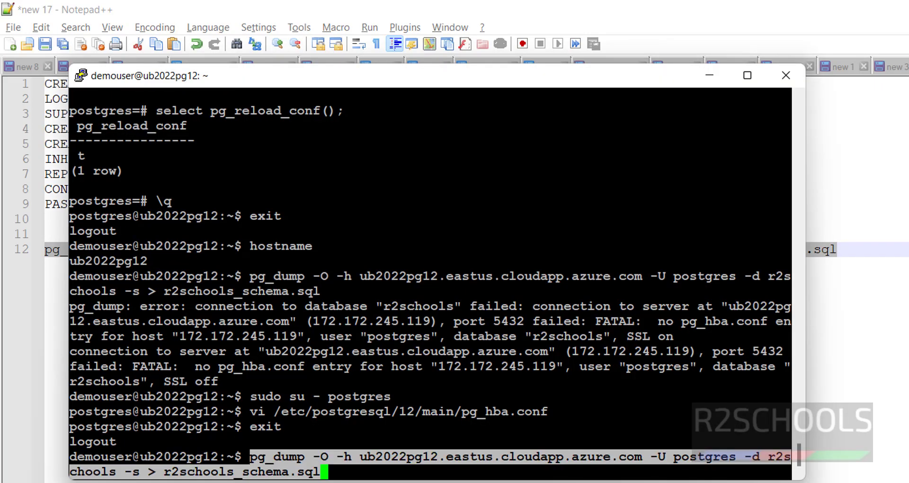
key(Return)
As the postgres user, run select pg_reload_conf(); in psql
text(sudo )
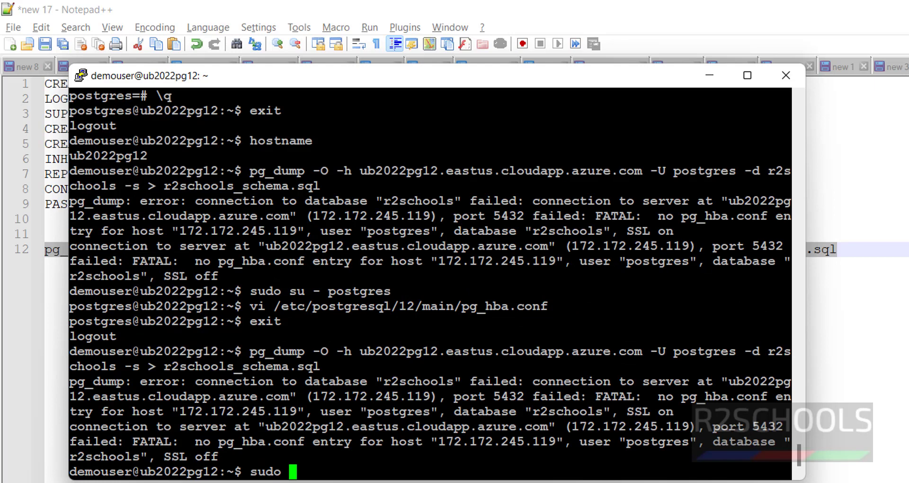
text(su - postgres)
key(Return)
text(psql)
key(Return)
text(select pg_reload_conf();)
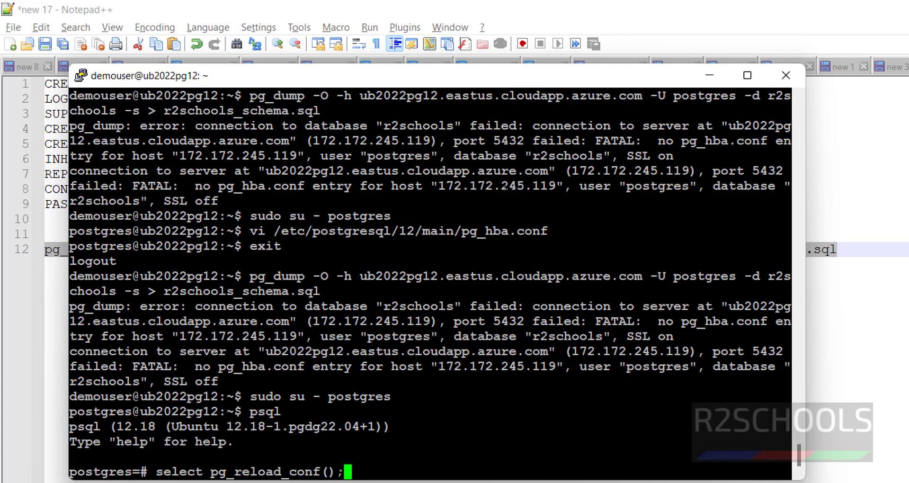
key(Return)
Quit psql and the postgres shell, then recall the earlier pg_dump command
text(exit)
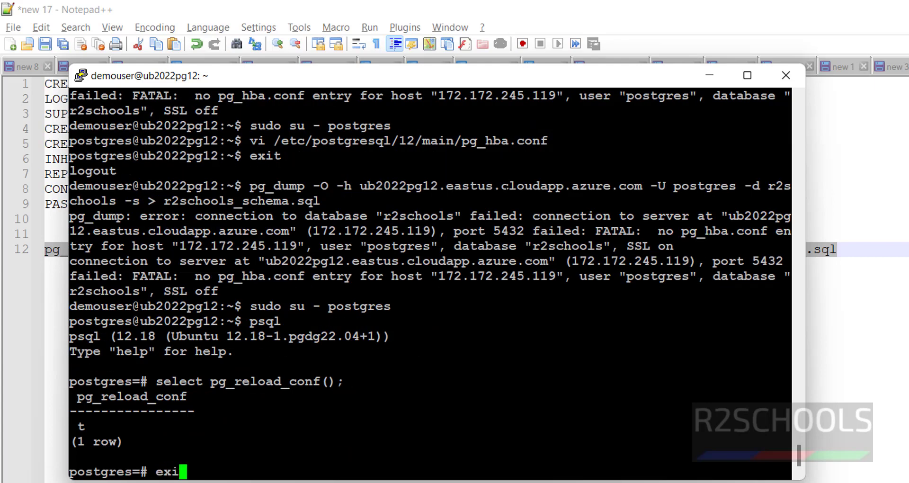
key(Return)
text(exit)
key(Return)
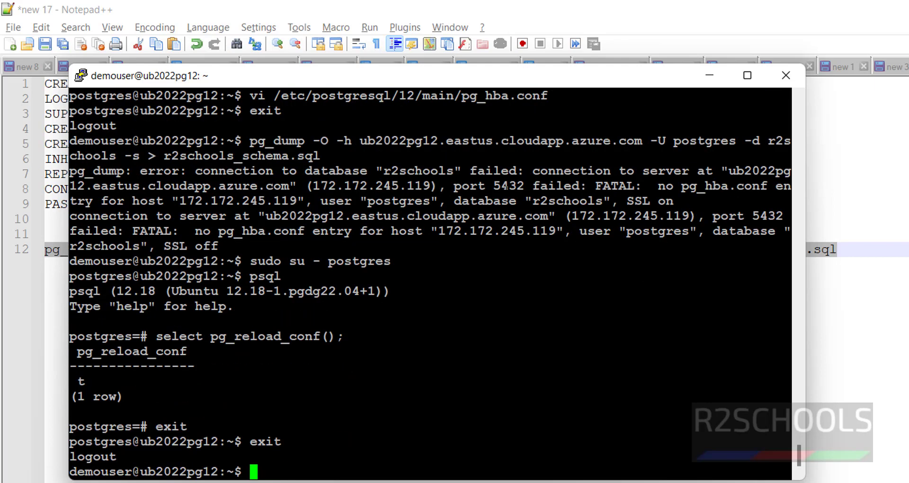
key(Up)
key(Up)
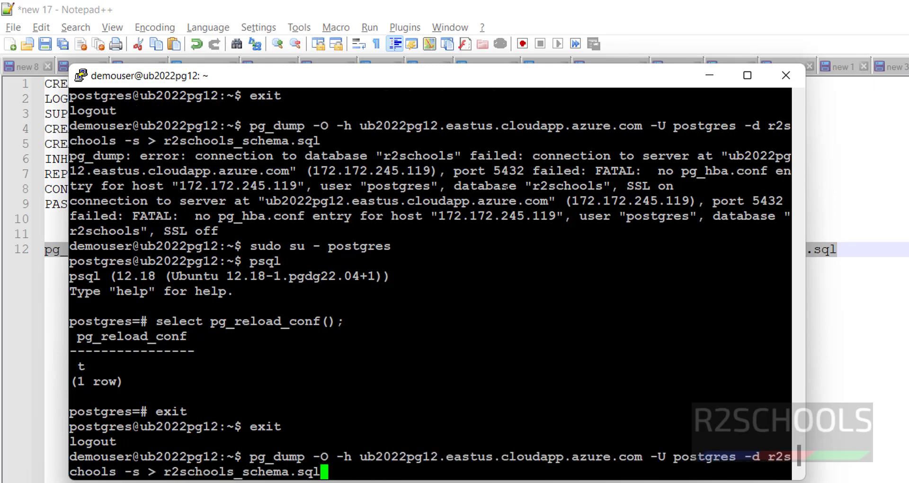
Run the pg_dump schema dump with the database password and list files with ls -ltrh
key(Return)
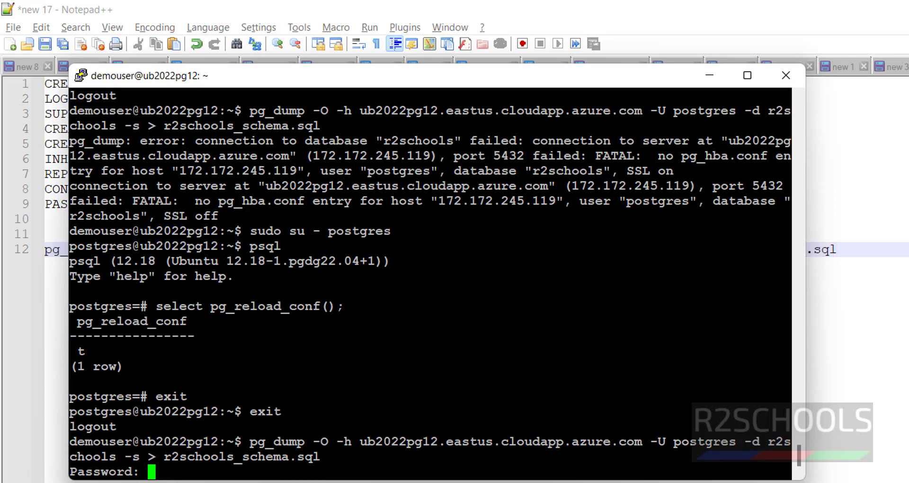
key(Return)
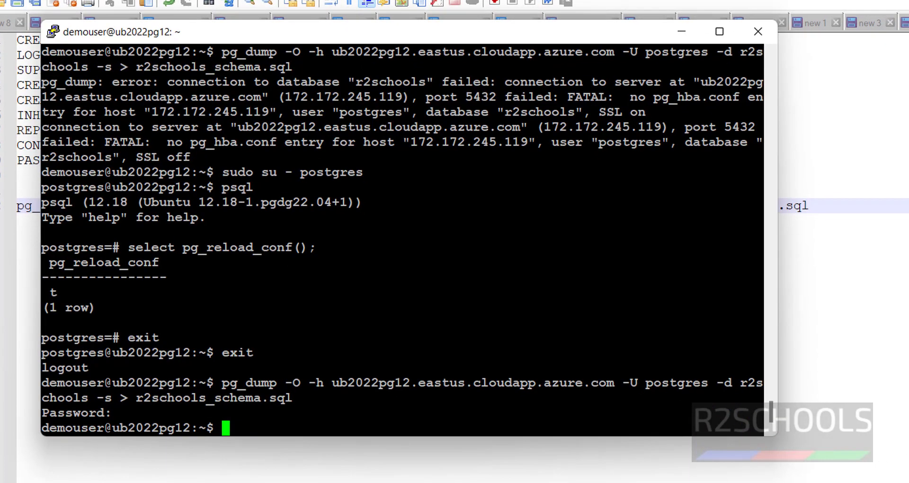
text(ls -ltrh)
key(Return)
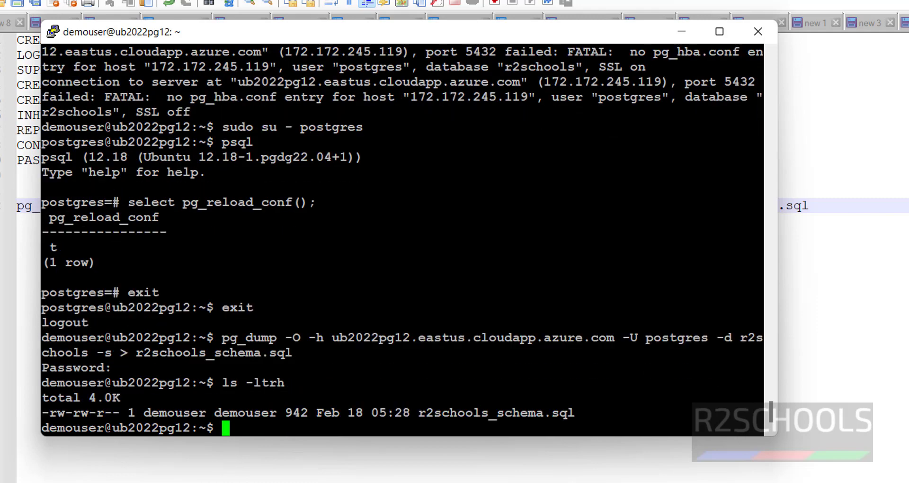
Preview r2schools_schema.sql with more, then clear the terminal
double_click(496, 412)
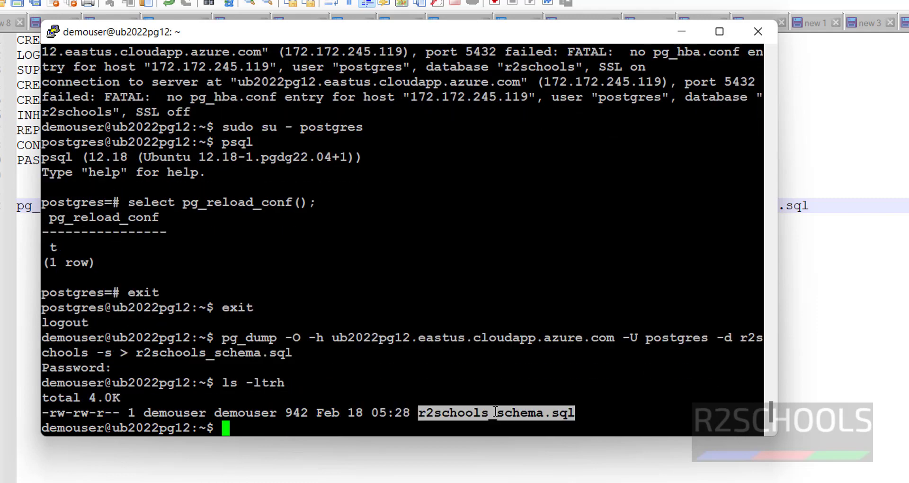
text(more)
right_click(770, 412)
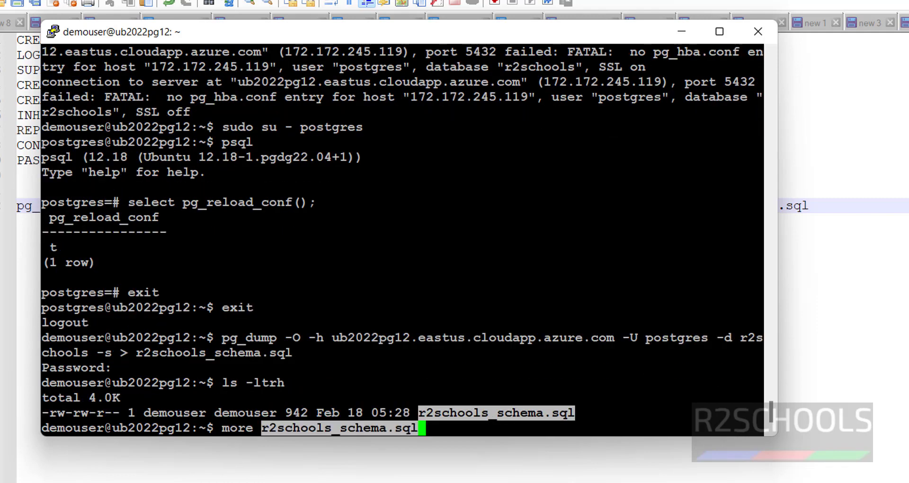
key(Return)
key(q)
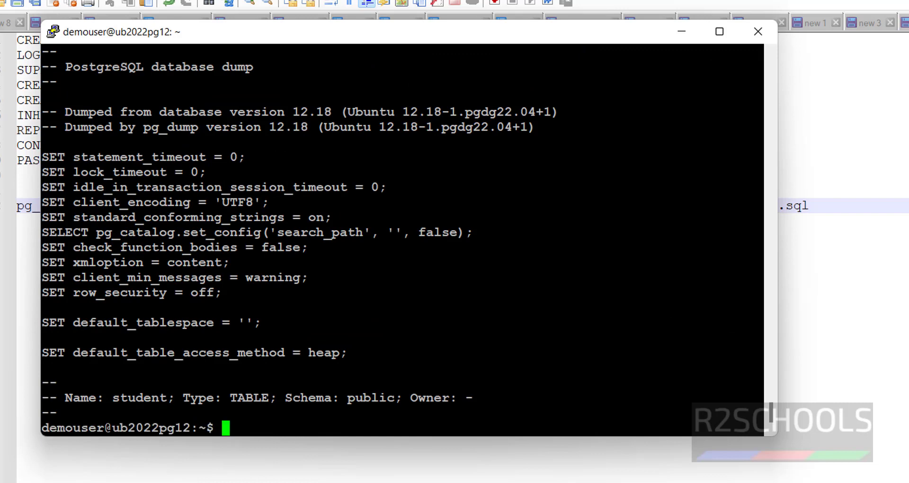
key(ctrl+l)
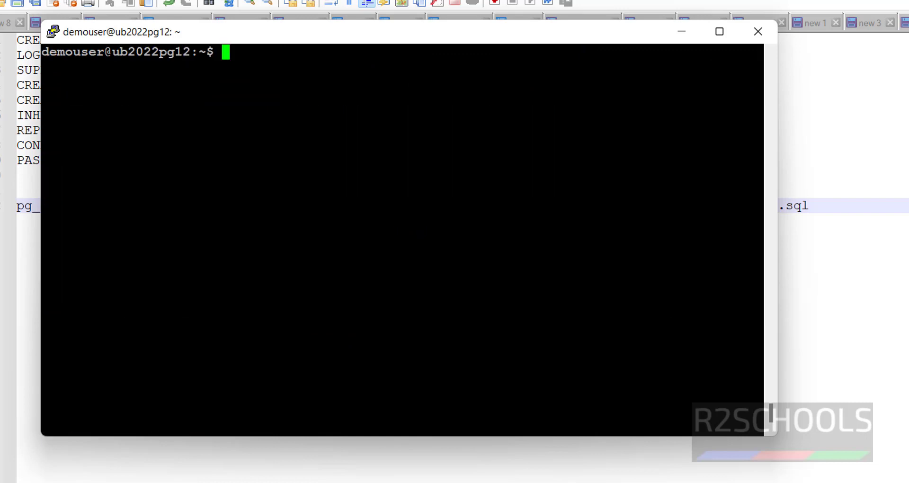
click(848, 377)
Add a new line in the notes and refresh azurepg14's database list in pgAdmin
key(Return)
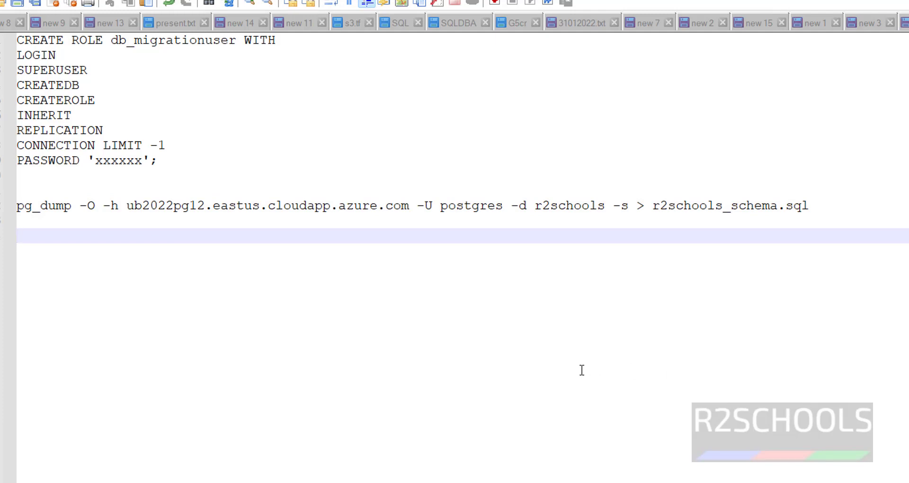
key(alt+Tab)
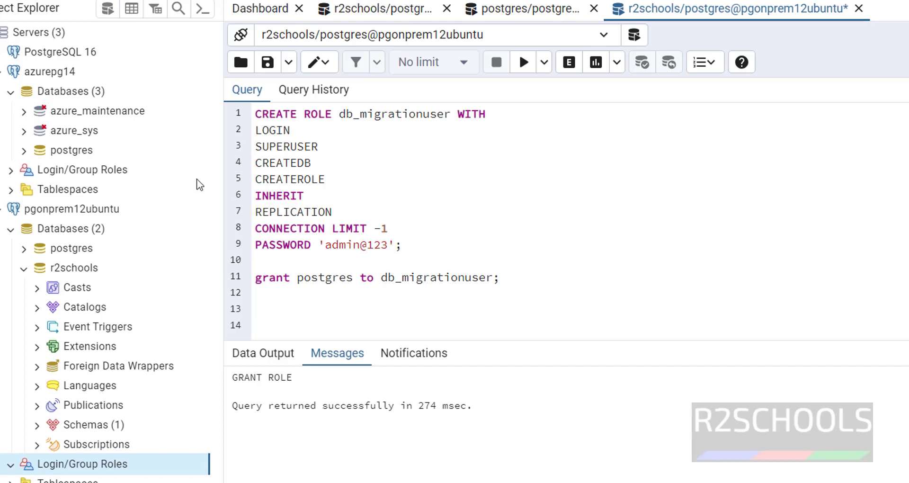
right_click(60, 96)
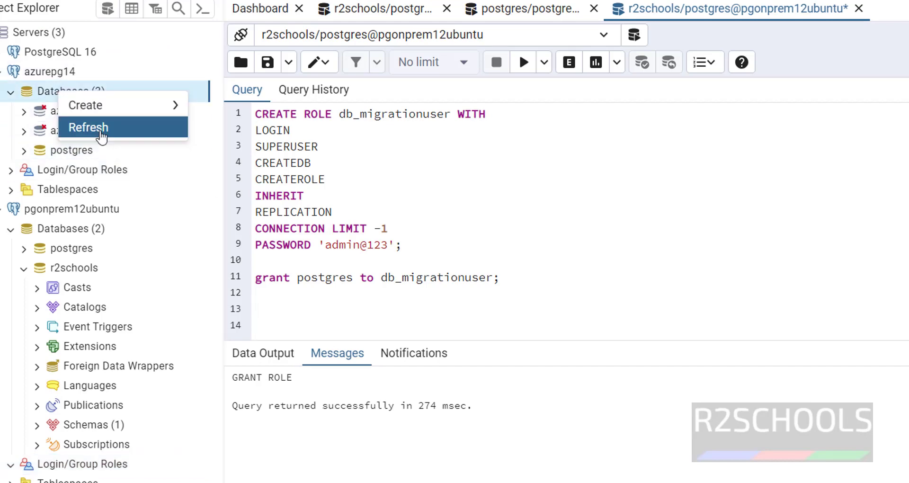
click(73, 128)
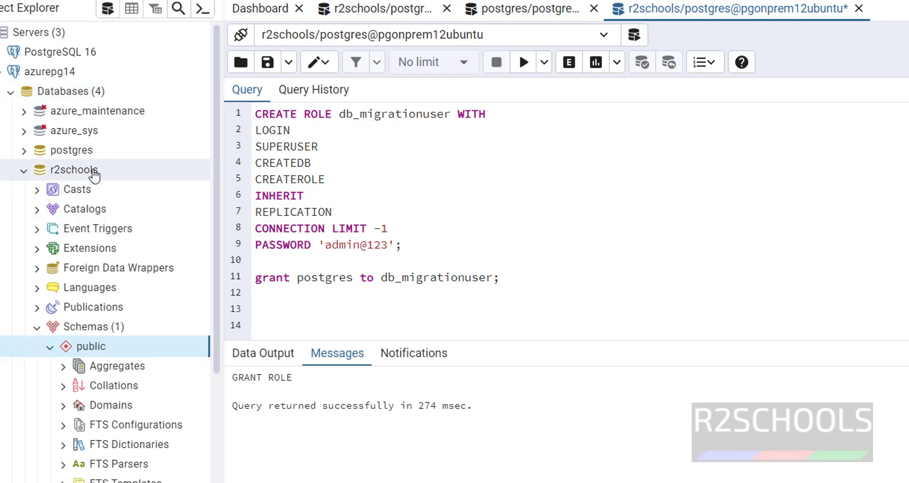
Begin the psql restore line with '-h' in the notes
key(alt+Tab)
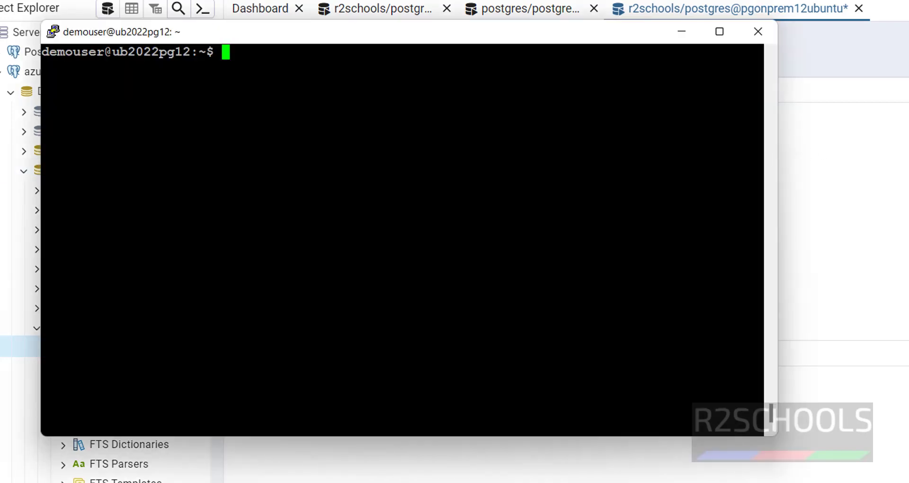
key(alt+Tab)
text(-h)
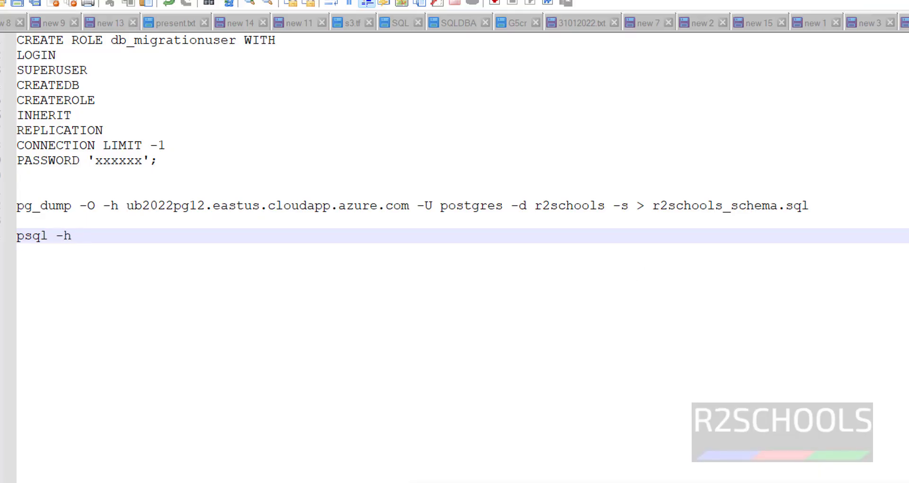
key(alt+Tab)
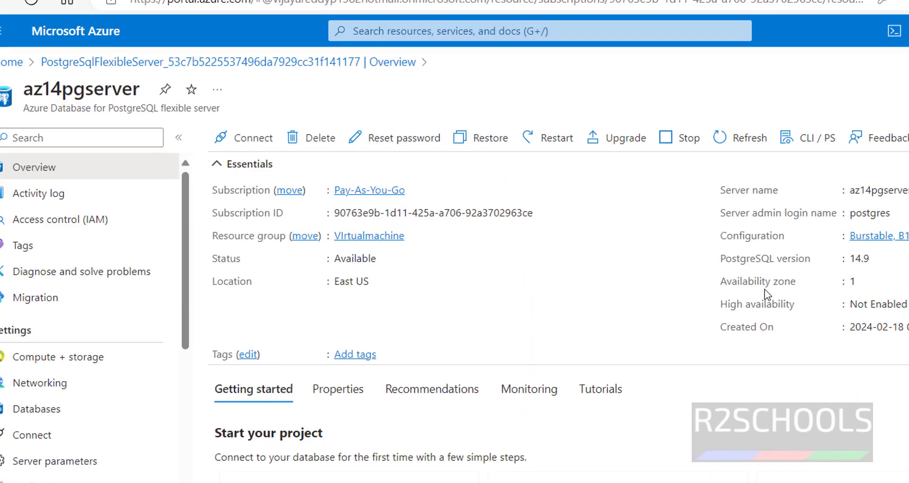
Write 'psql -h az14pgserver.postgres.database.azure.com -U postgres -d r2schools <' on line 14
click(860, 95)
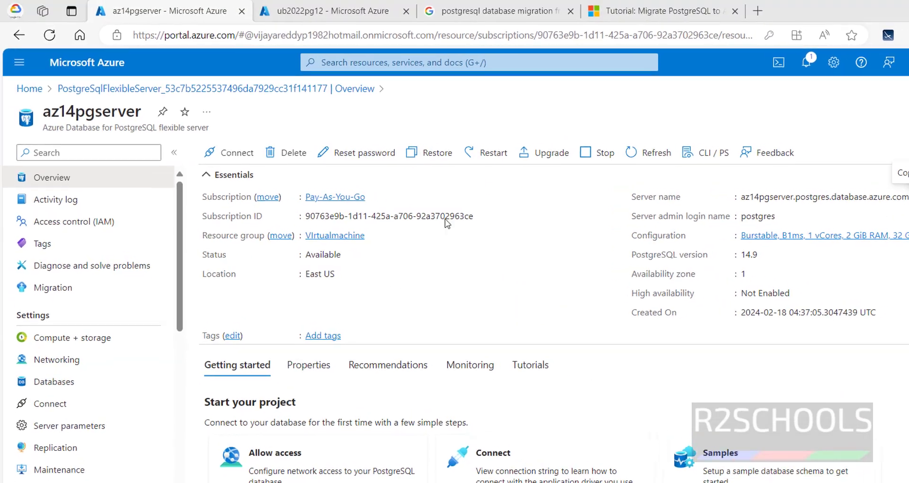
key(alt+Tab)
key(ctrl+v)
text(-U postgres =)
text(d r2schools <)
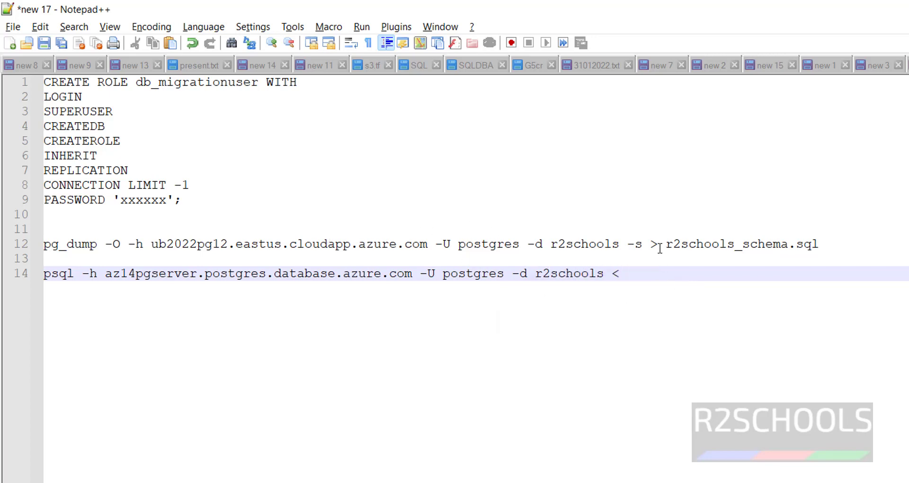
Append r2schools_schema.sql after < on line 14 and select the whole restore command
drag(660, 248, 858, 240)
key(ctrl+c)
click(654, 271)
key(ctrl+v)
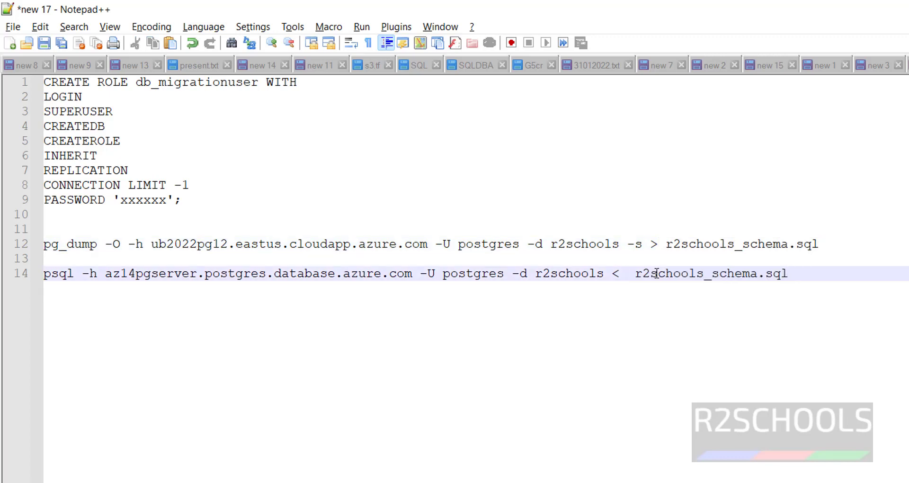
key(shift+Home)
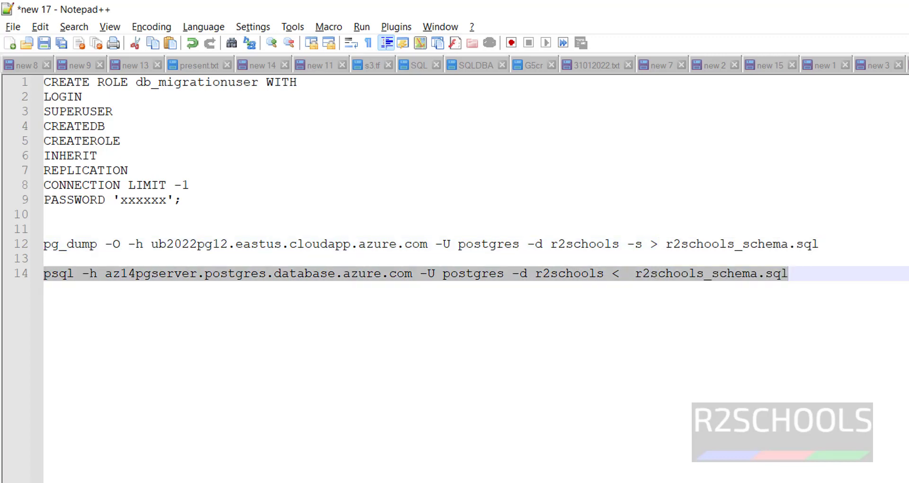
key(alt+Tab)
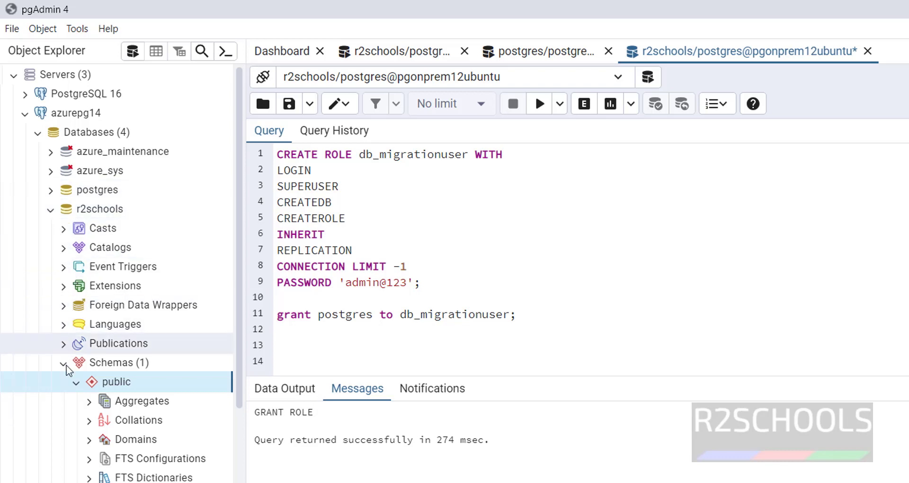
Refresh the Tables group under r2schools > public on azurepg14
scroll(129, 364, down, 2)
scroll(129, 365, down, 4)
click(119, 410)
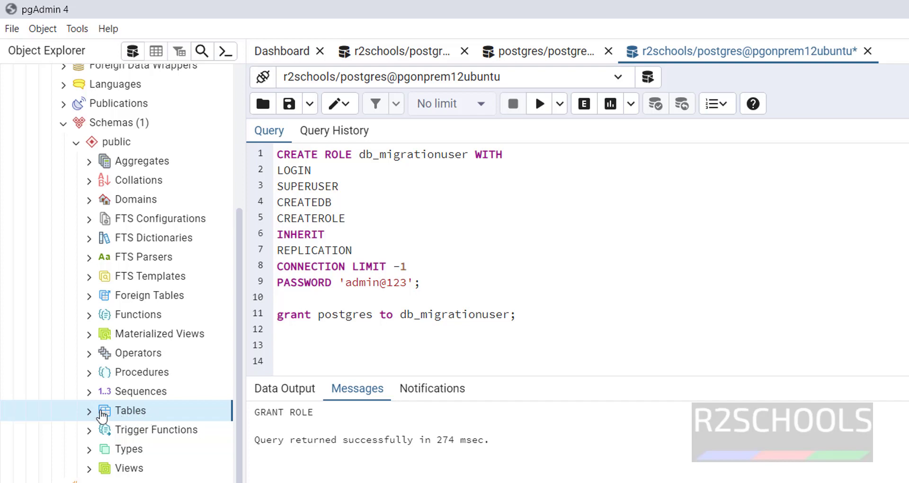
right_click(125, 411)
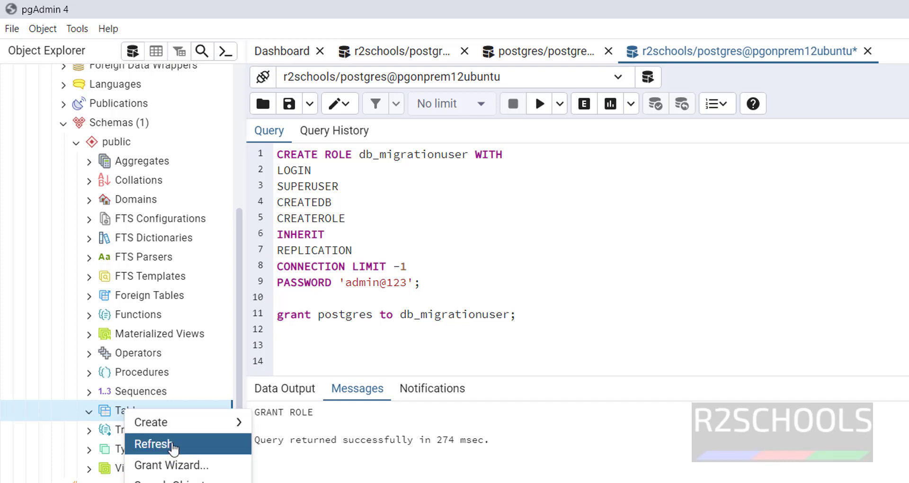
click(172, 445)
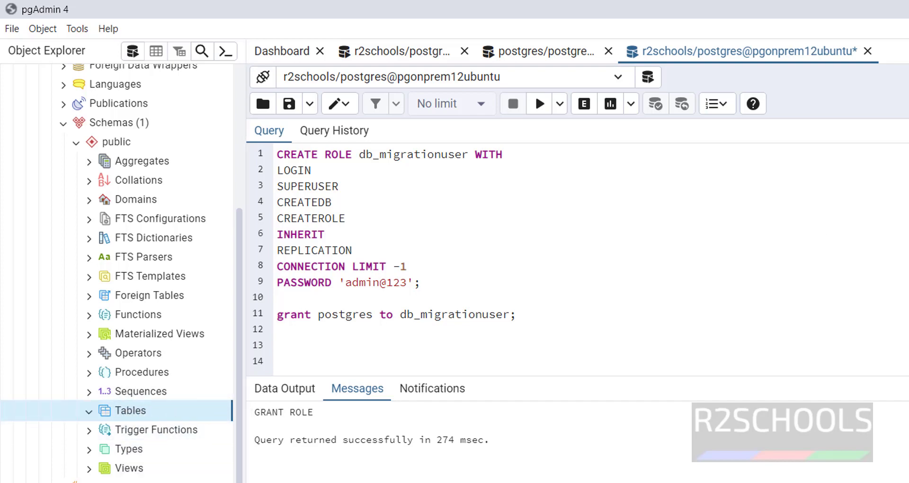
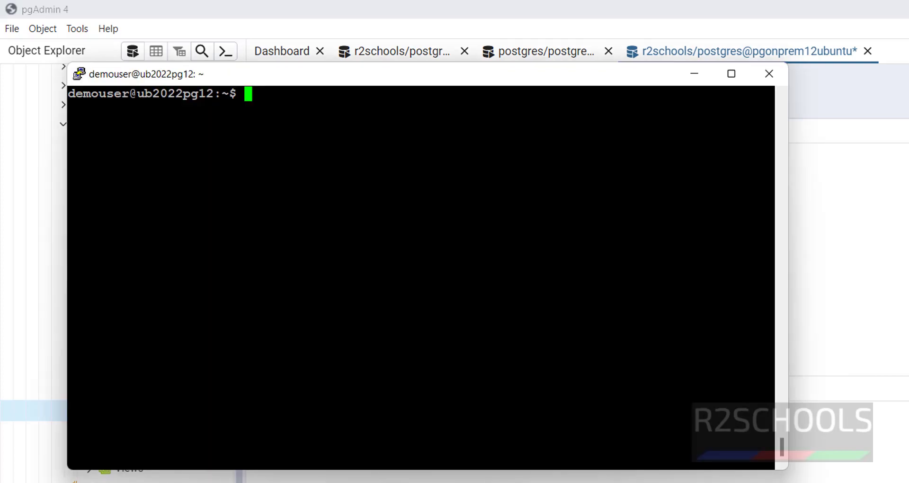
Run the psql command loading r2schools_schema.sql into az14pgserver; it times out on port 5432
key(alt+Tab)
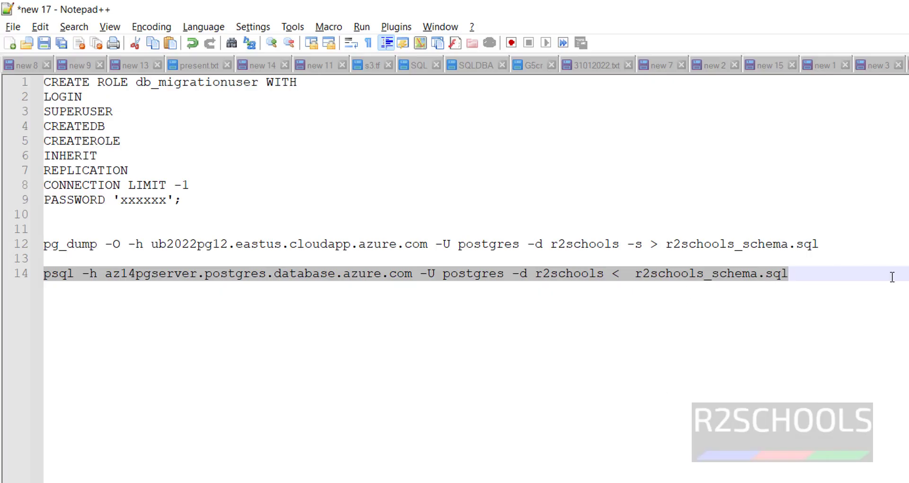
key(alt+Tab)
right_click(782, 446)
key(Return)
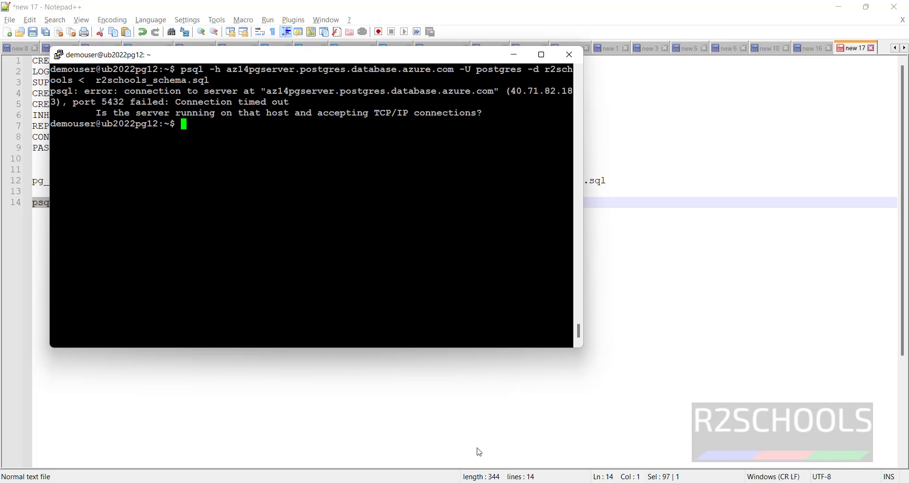
mouse_move(651, 450)
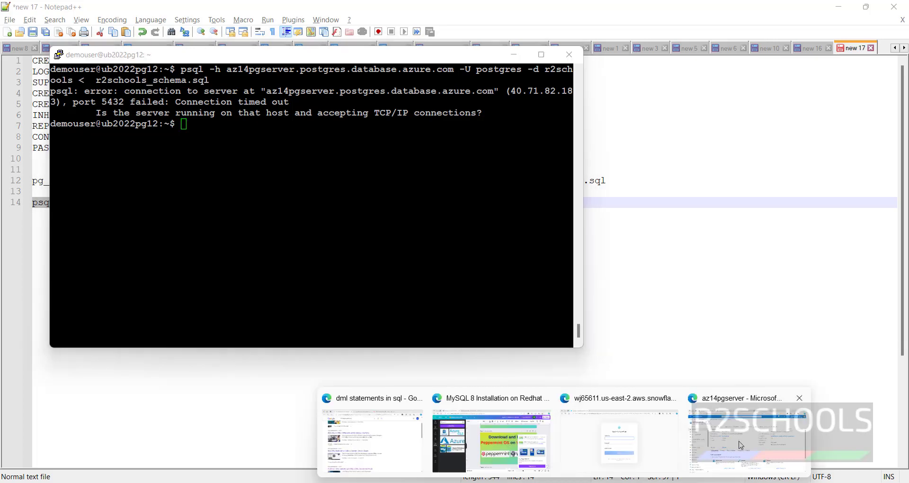
click(710, 445)
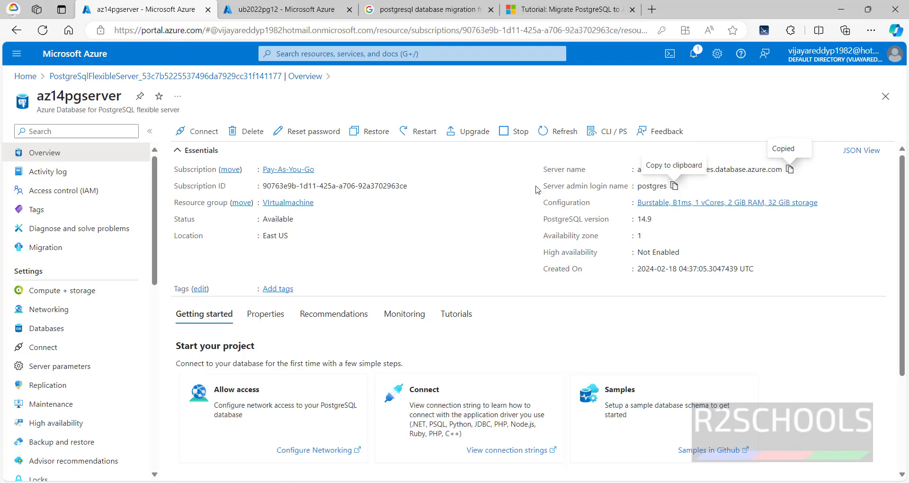
Copy the ub2022pg12 VM's public IP and open az14pgserver's Networking settings
key(ctrl+Tab)
click(700, 242)
click(128, 10)
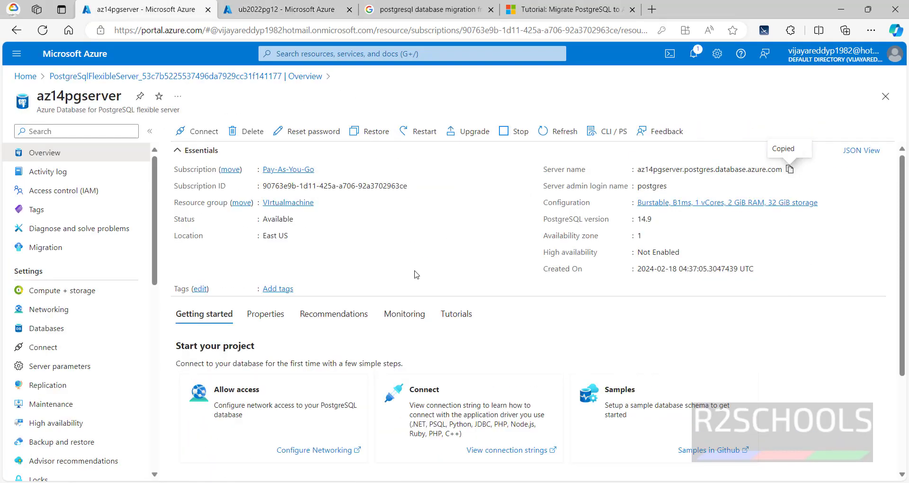
click(19, 308)
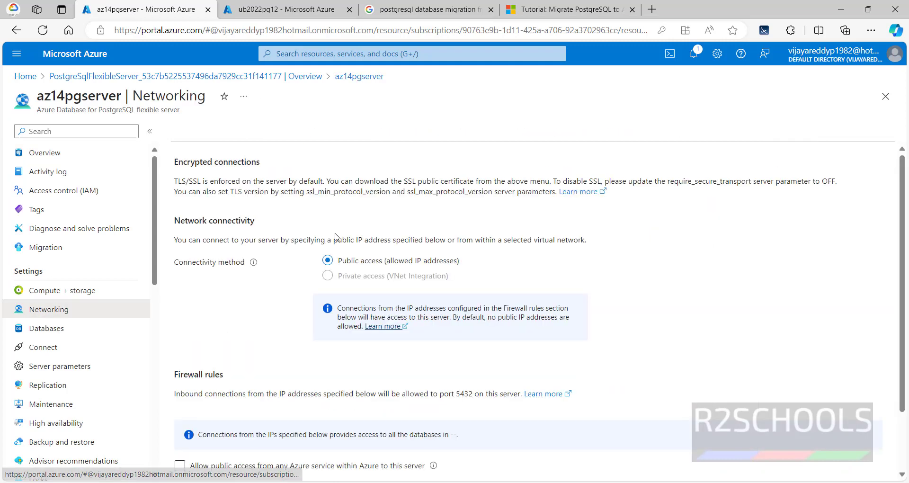
scroll(365, 360, down, 2)
Add and save firewall rule 'myip' with start and end IP 172.172.245.119
click(365, 459)
text(my)
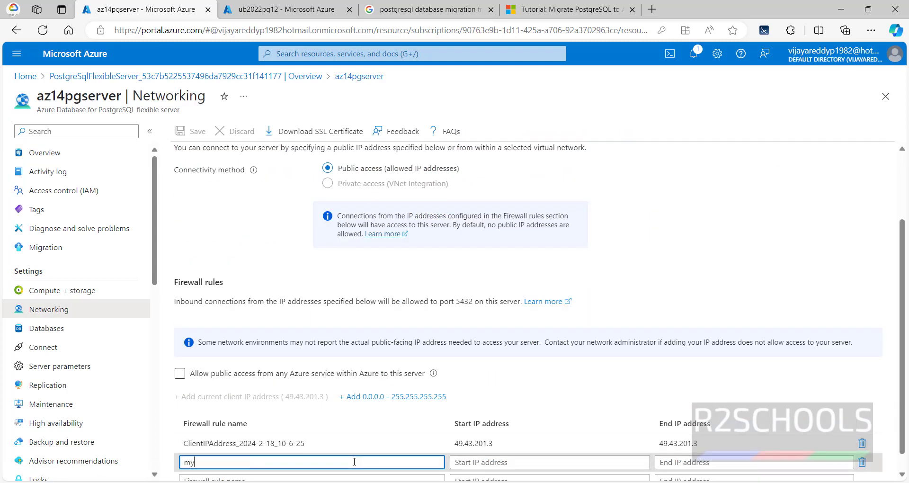
text(ip)
key(Tab)
text(172.172.245.119)
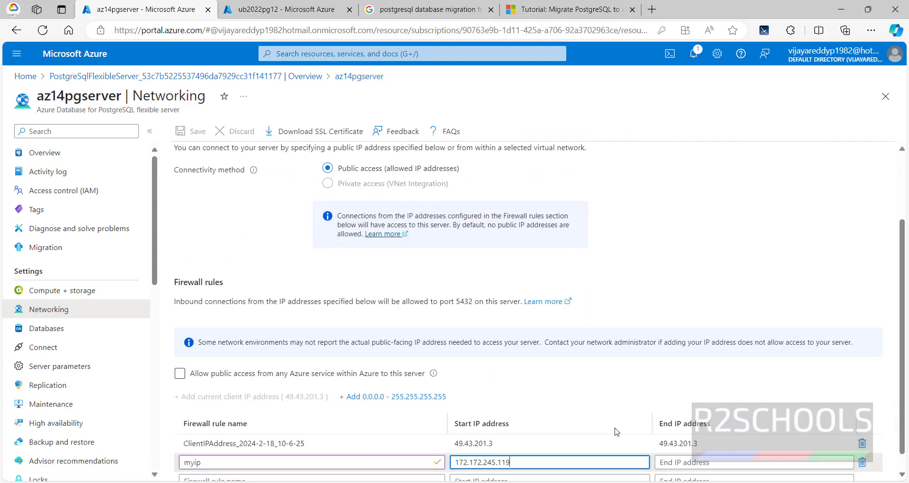
click(709, 462)
text(172.172.245.119)
scroll(332, 332, down, 1)
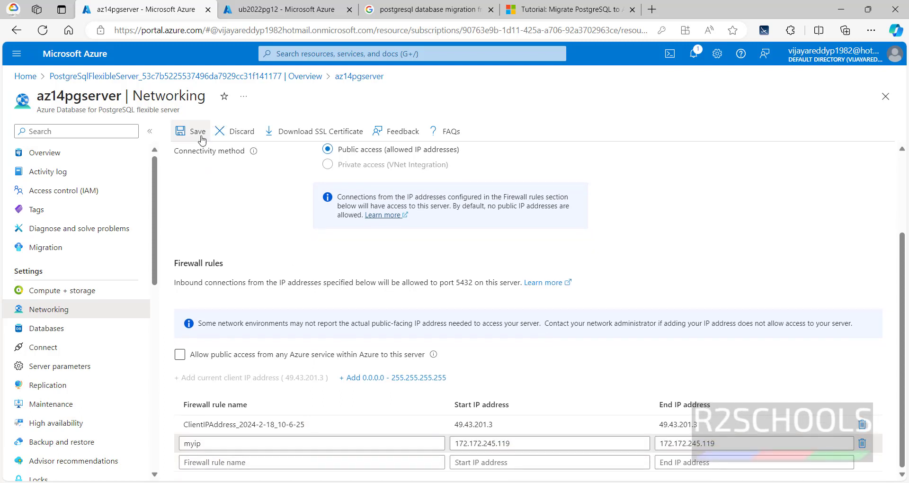
click(194, 133)
Enable public access from Azure services and confirm the settings update completed
click(180, 355)
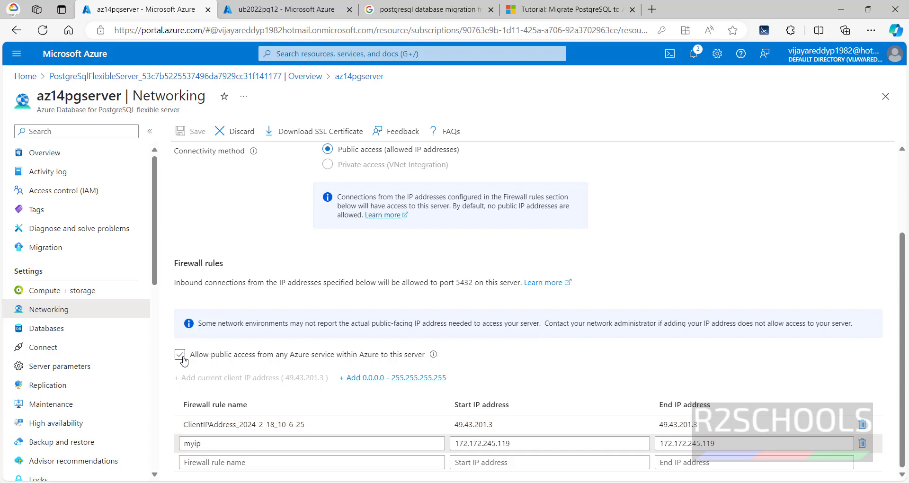
click(180, 355)
click(695, 55)
click(697, 56)
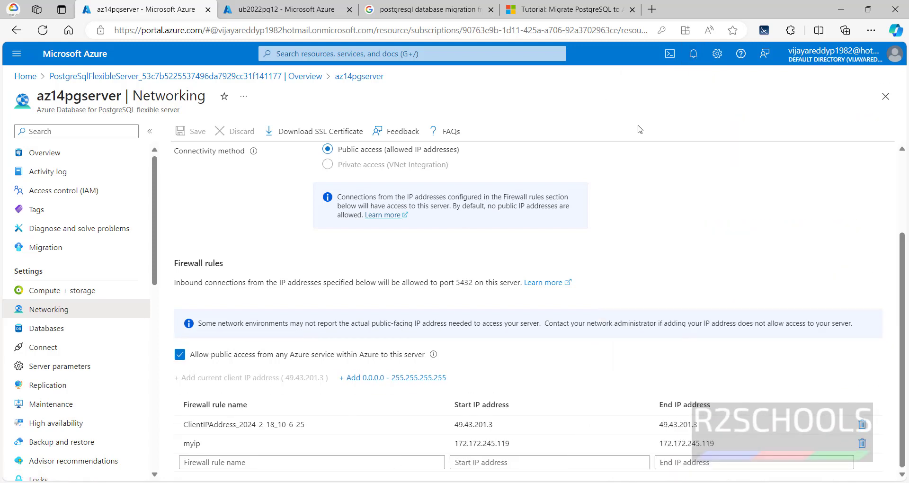
Rerun the psql r2schools_schema.sql load and enter the postgres user's password
key(alt+Tab)
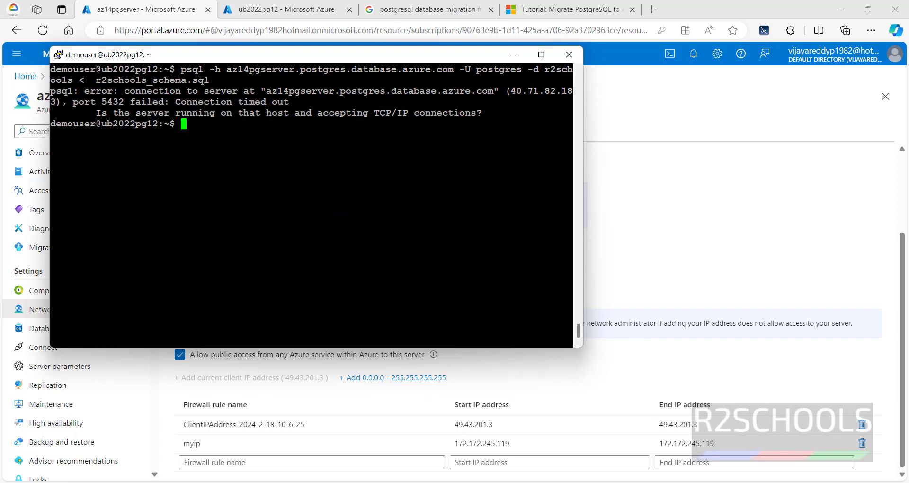
key(Up)
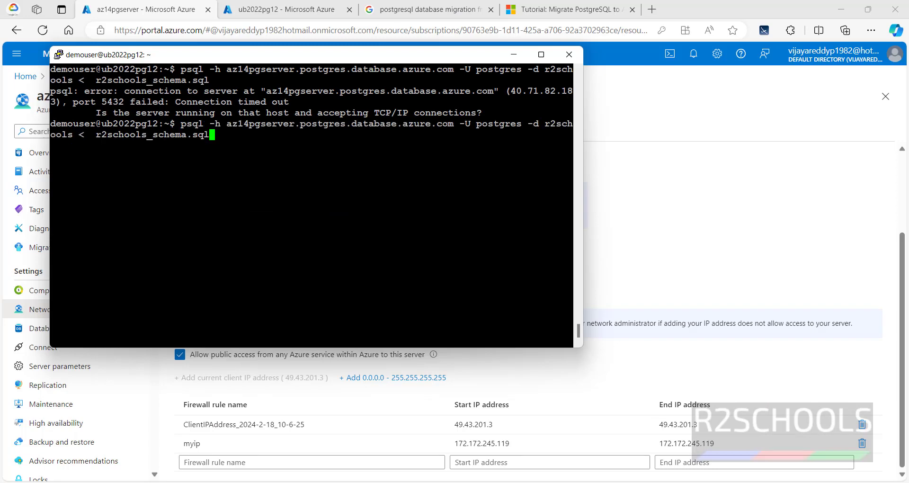
key(Return)
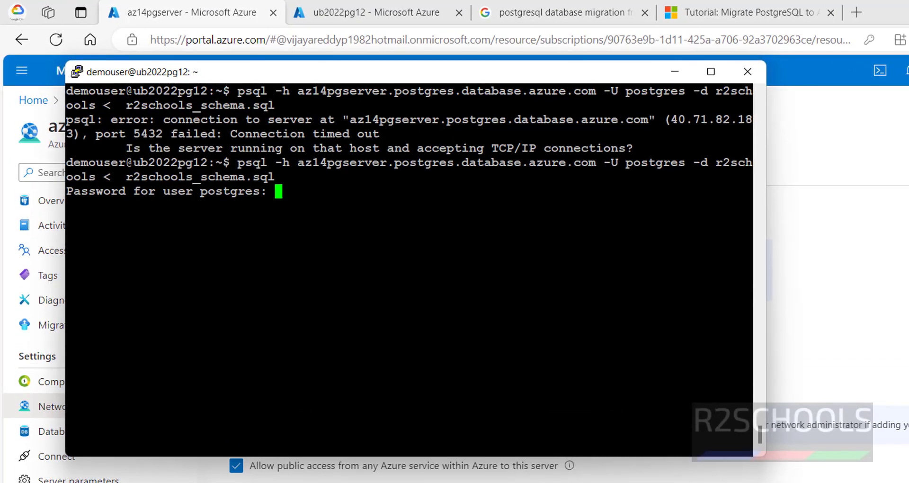
key(Return)
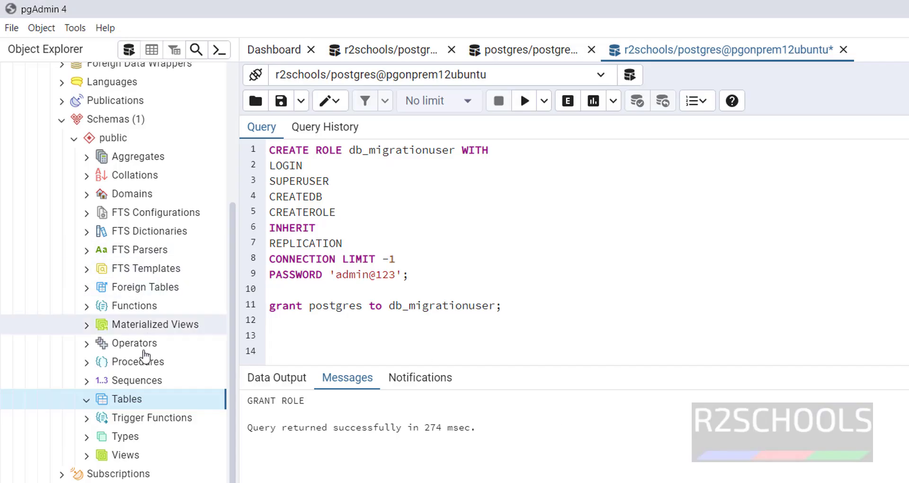
Refresh the Tables node in pgAdmin so the student table appears under public
right_click(129, 406)
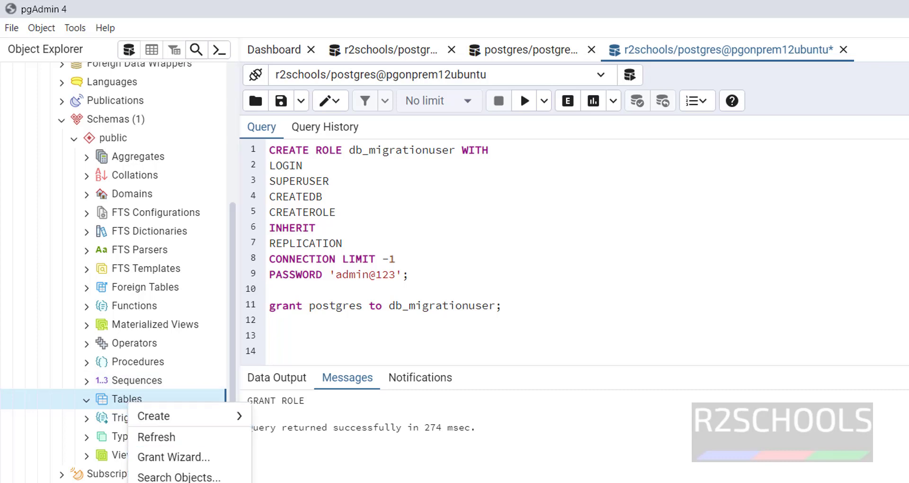
click(136, 440)
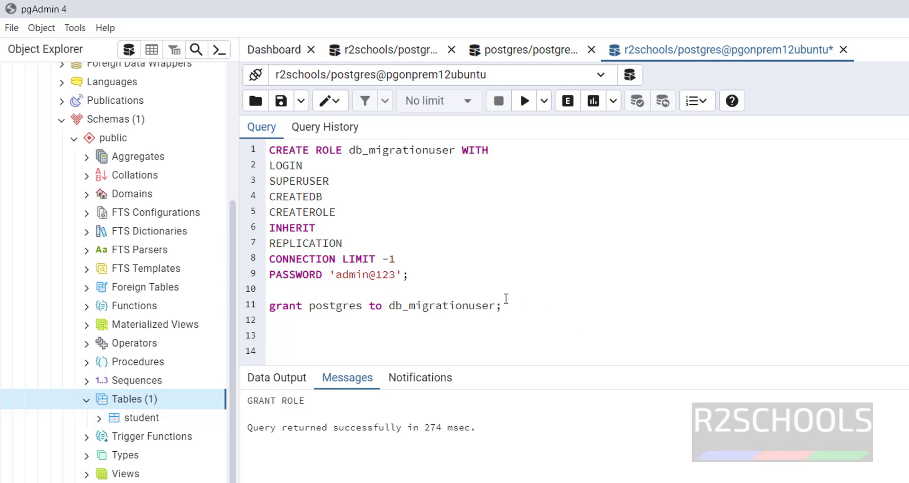
key(alt+Tab)
Scroll the migration tutorial to 'Register the resource provider', then return to the ub2022pg12 VM page
click(717, 13)
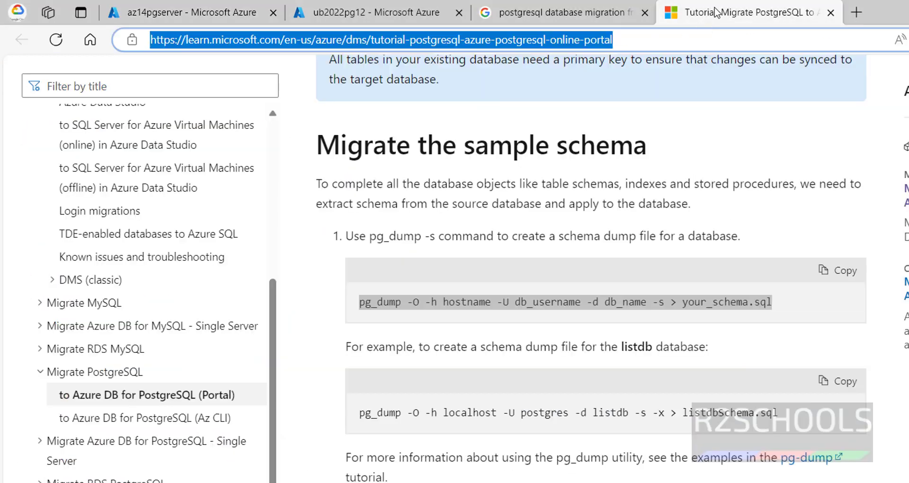
scroll(503, 407, down, 5)
scroll(502, 407, down, 2)
scroll(499, 436, down, 5)
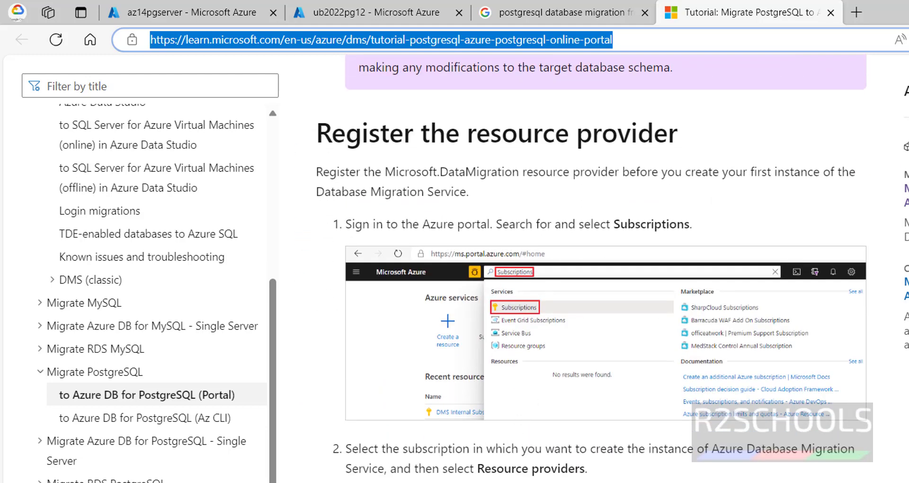
click(369, 12)
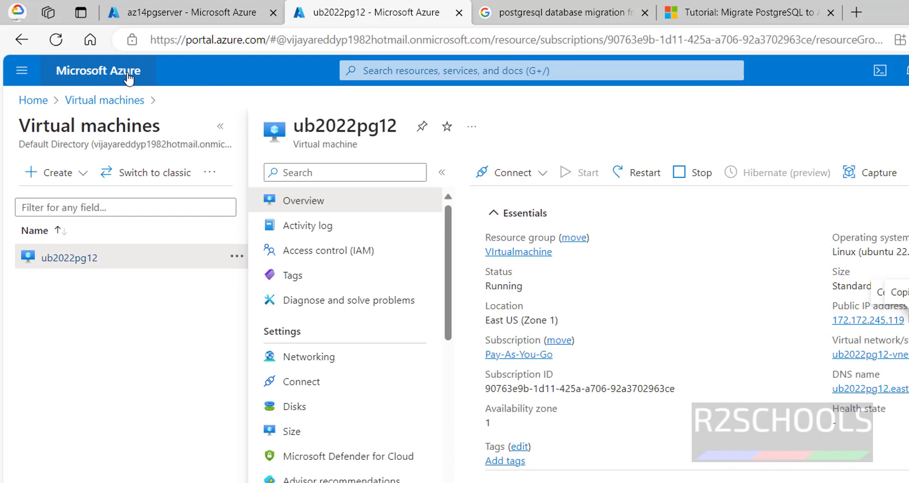
In a new portal tab, search 'azure database migrat' and open Azure Database Migration Services
middle_click(128, 76)
click(521, 13)
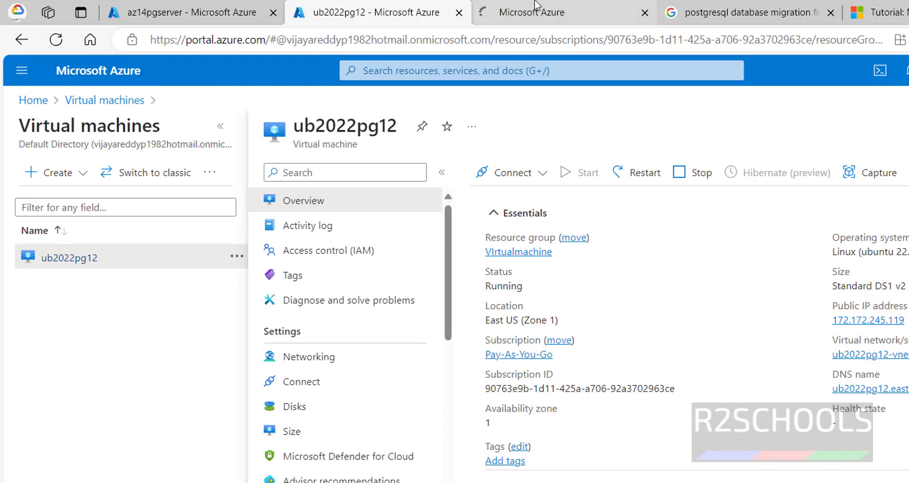
click(386, 71)
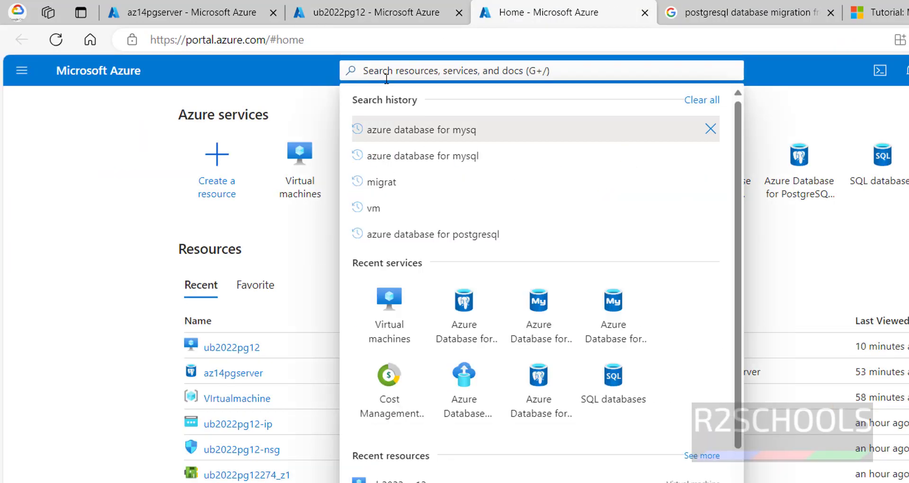
text(azure databa)
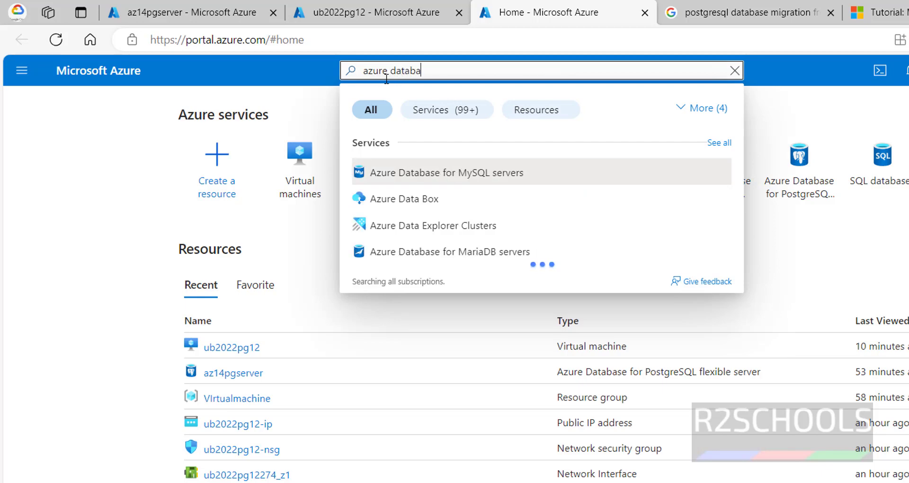
text(se mih)
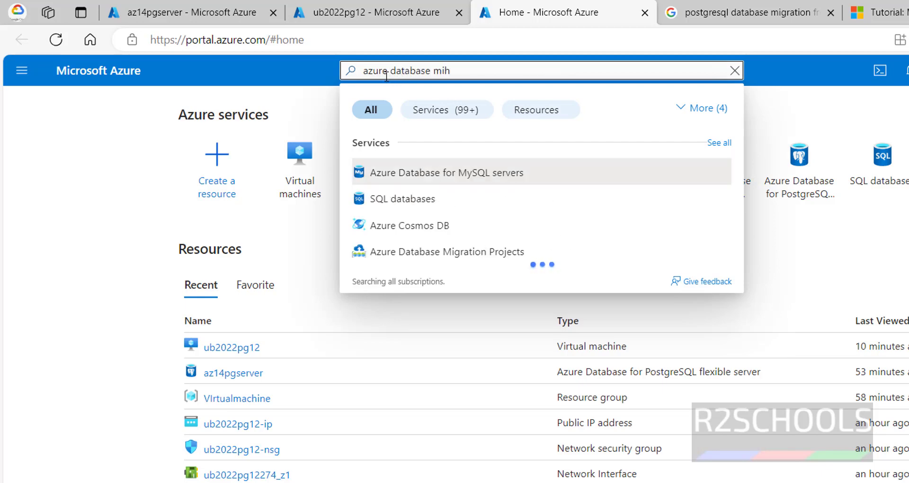
key(BackSpace)
text(grat)
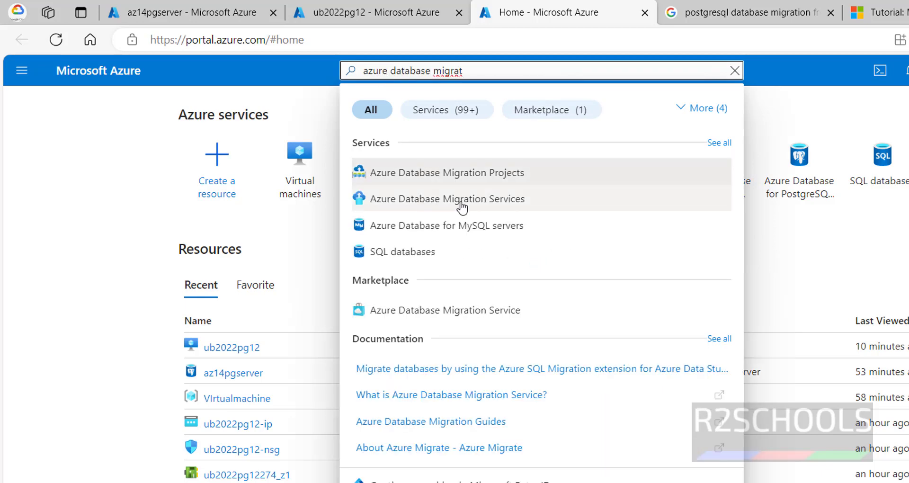
click(462, 206)
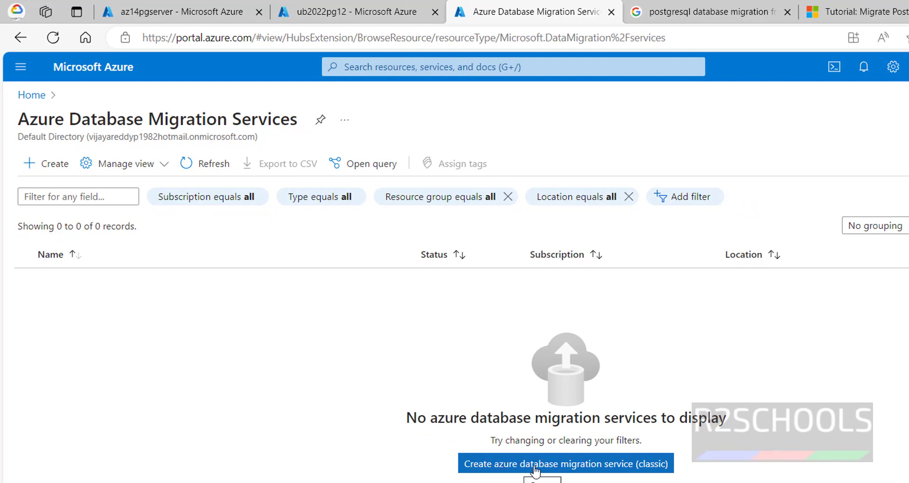
Start a classic migration service with PostgreSQL as source server type to Azure Database for PostgreSQL
click(536, 471)
click(374, 259)
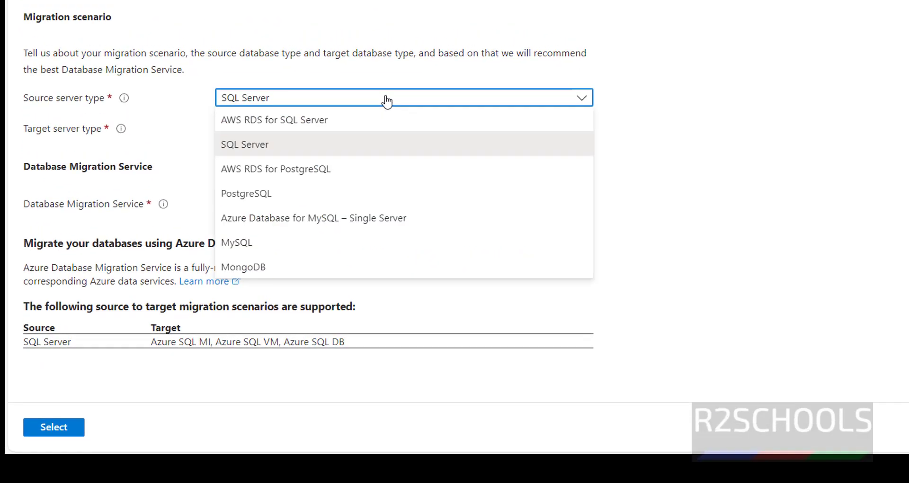
click(313, 189)
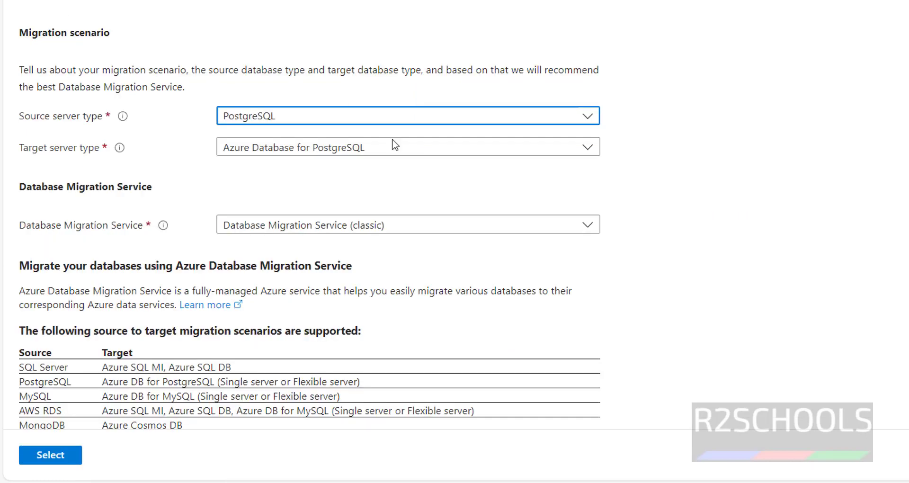
scroll(374, 199, down, 1)
click(44, 455)
Choose the VIrtualmachine resource group for the migration service
click(362, 201)
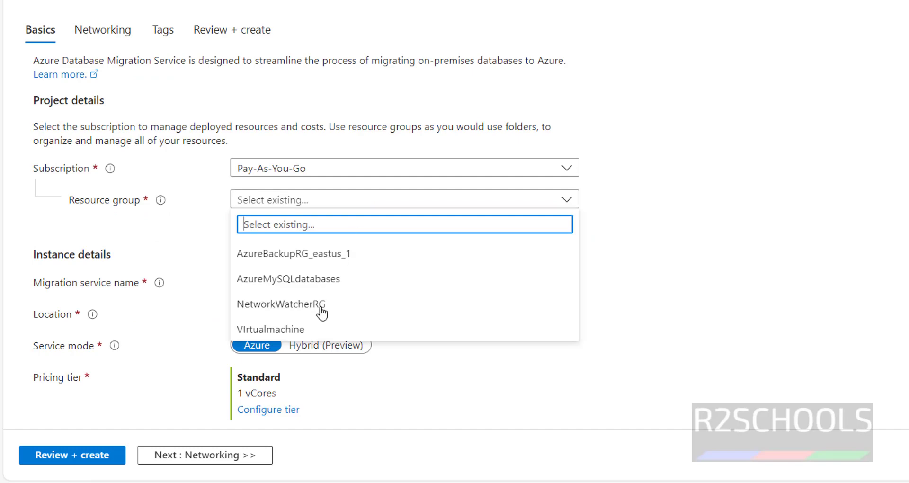
click(300, 330)
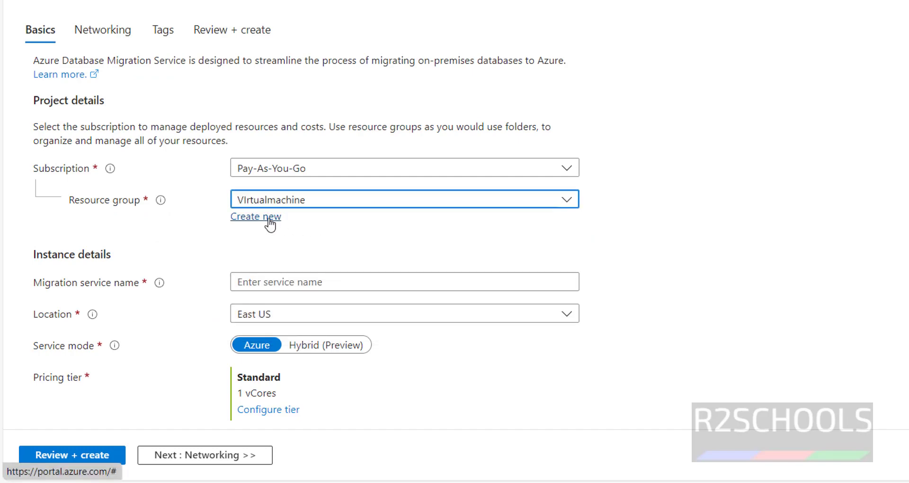
scroll(326, 246, down, 2)
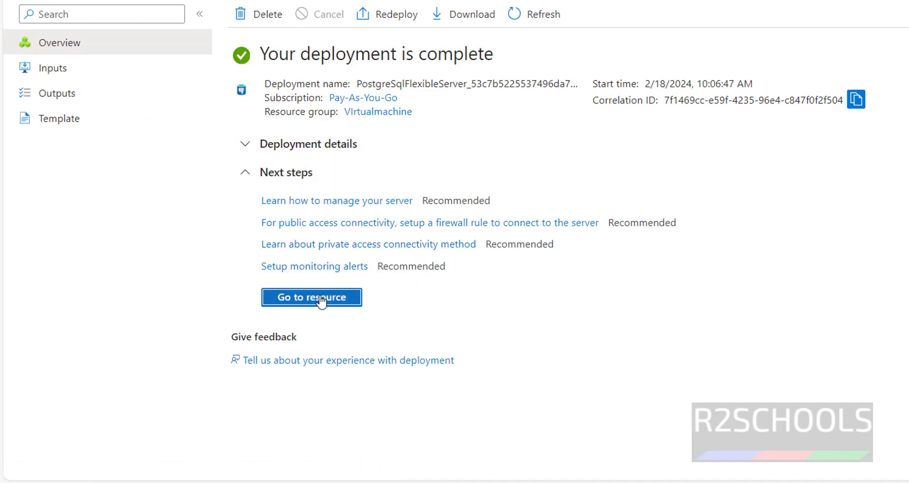
click(321, 301)
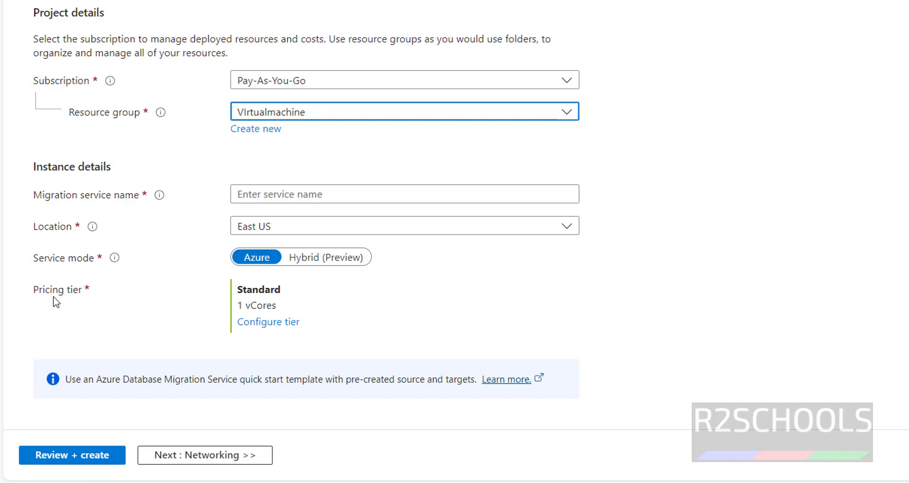
Set the pricing tier to Premium with 4 vCores and proceed to Networking
click(260, 323)
click(371, 138)
scroll(389, 306, down, 3)
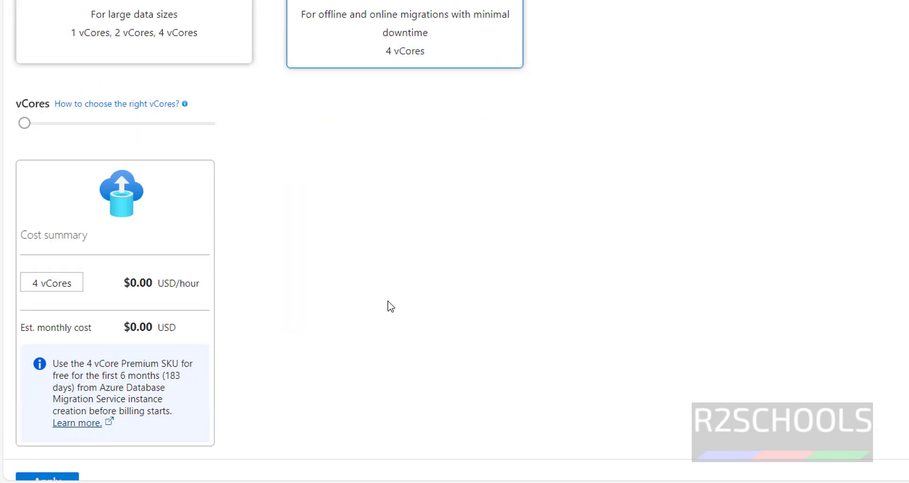
click(49, 450)
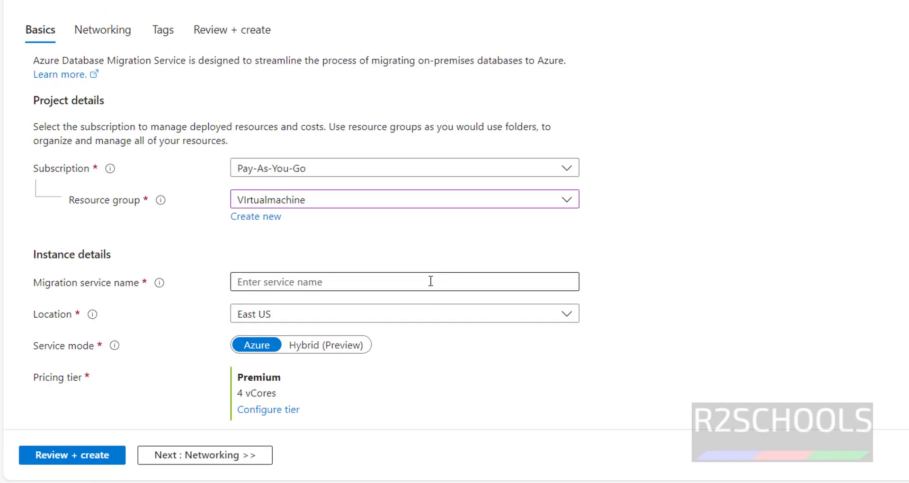
scroll(431, 279, down, 2)
click(259, 444)
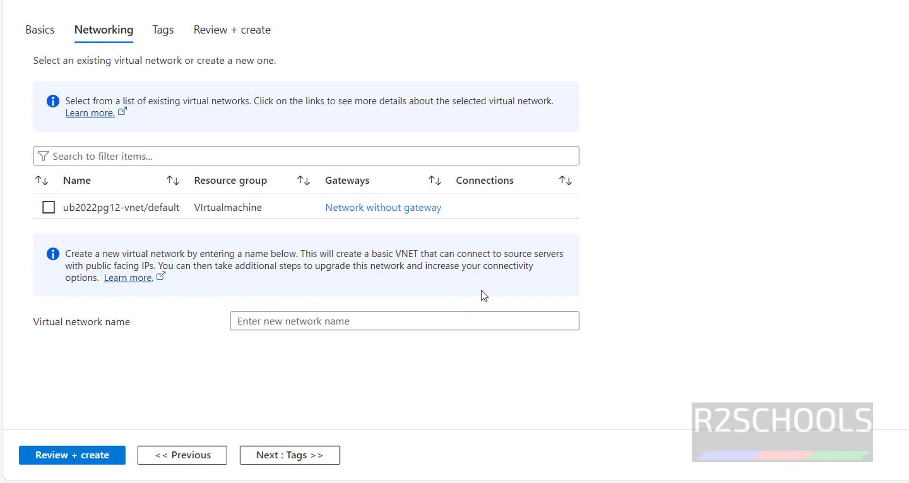
Select the ub2022pg12-vnet/default network and advance through Tags to Review + create
click(48, 207)
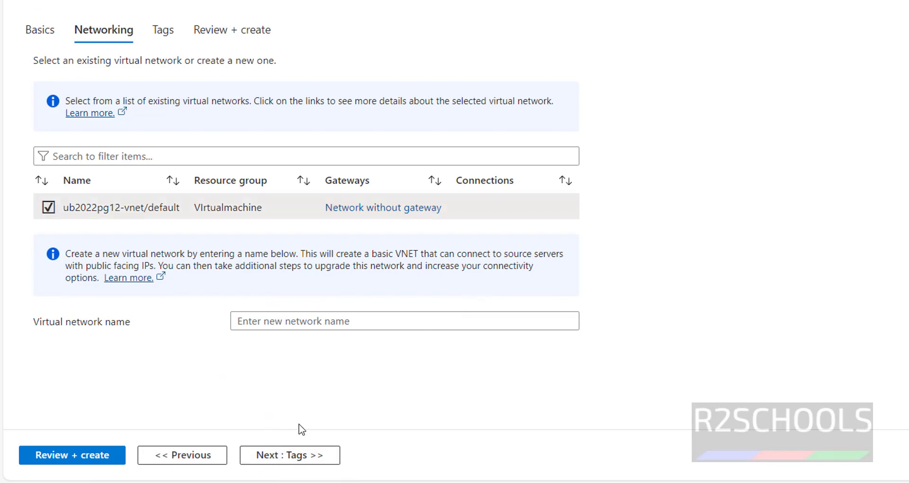
click(294, 454)
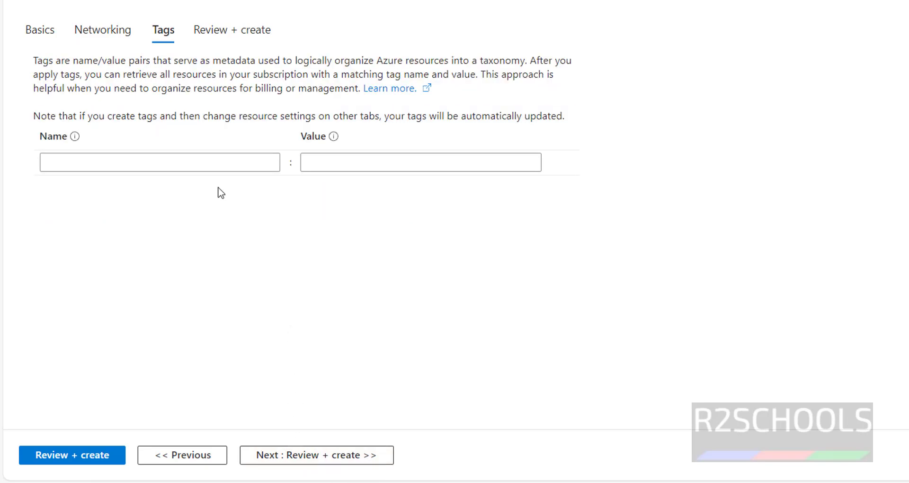
click(336, 463)
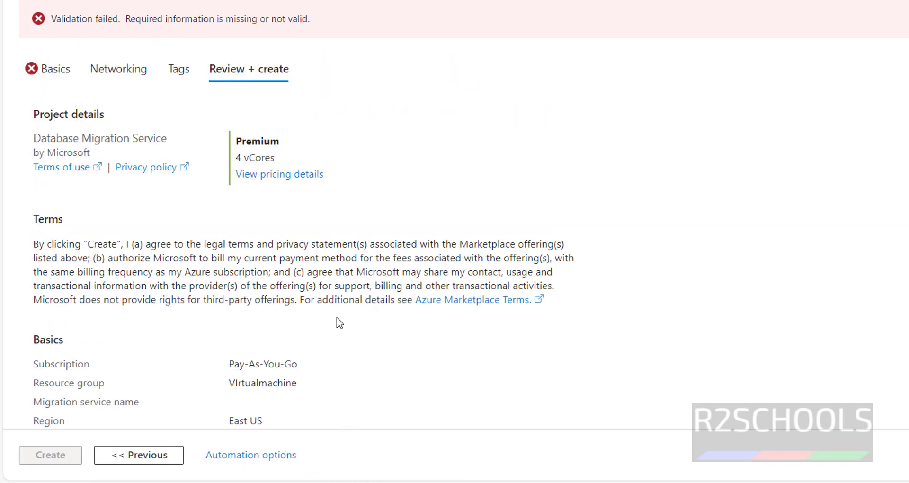
On Basics, enter 'onprem12ubuntutoazpg14' as the migration service name, then advance through Networking and Tags
scroll(221, 263, down, 4)
scroll(220, 263, up, 4)
click(66, 72)
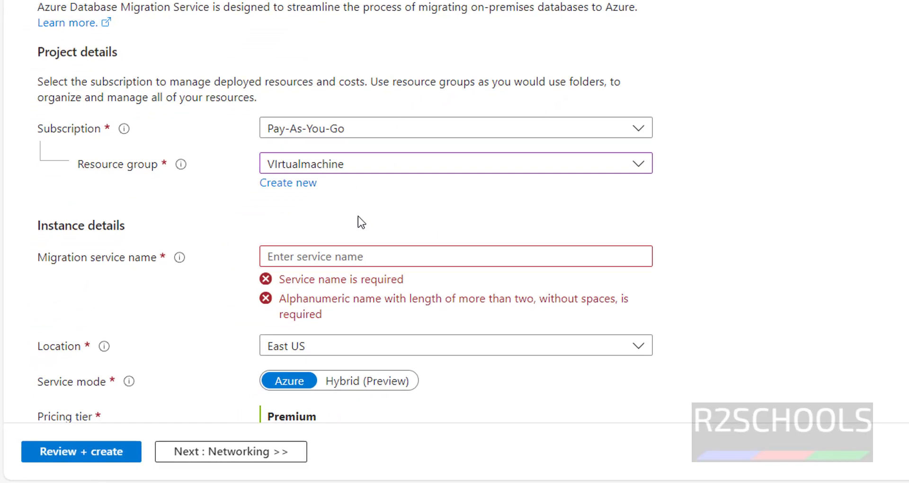
click(396, 236)
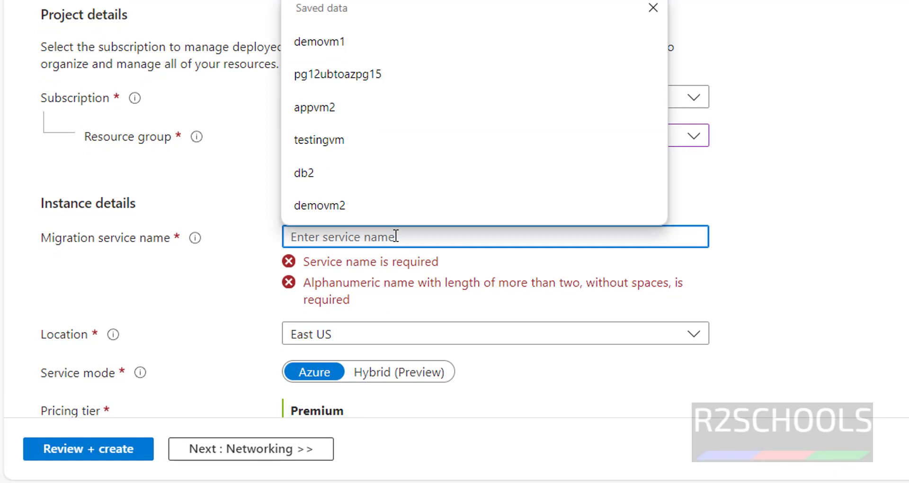
text(onprem12)
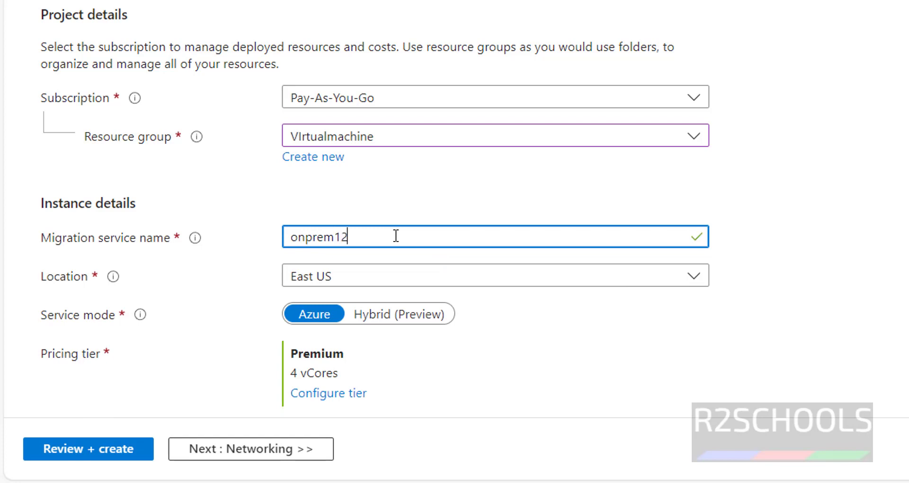
text(ubuntutoaz)
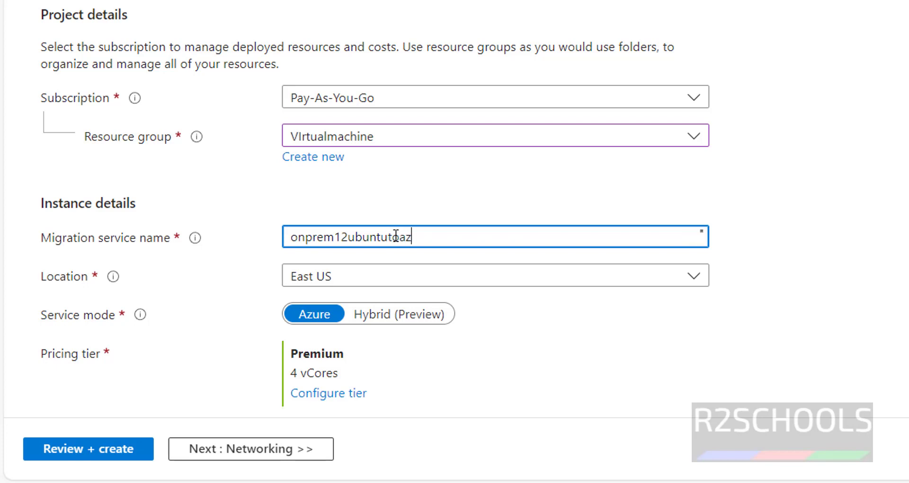
text(pg14)
scroll(372, 282, down, 3)
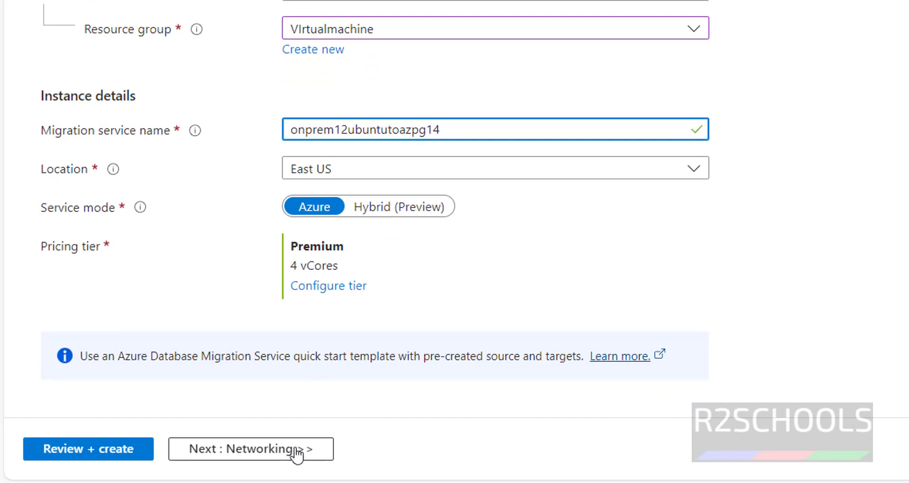
click(291, 450)
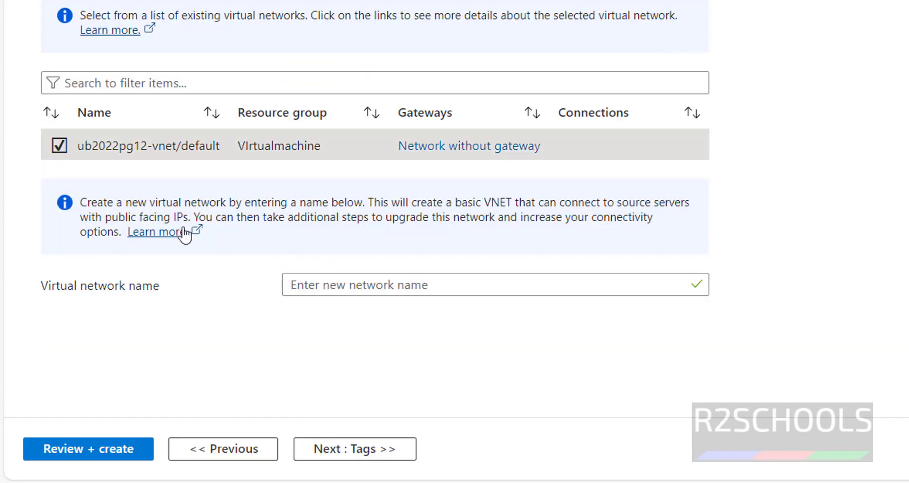
click(335, 449)
Deploy migration service onprem12ubazpg14 from the review page and open its overview
click(335, 450)
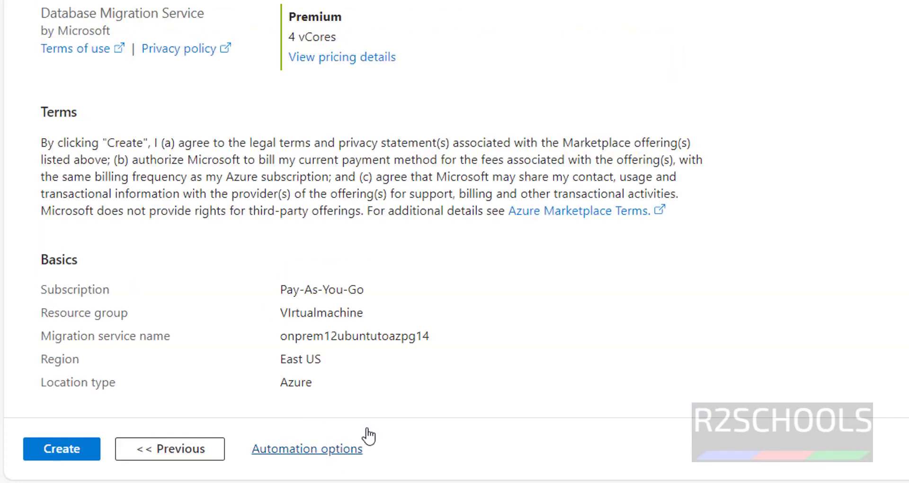
scroll(460, 262, down, 3)
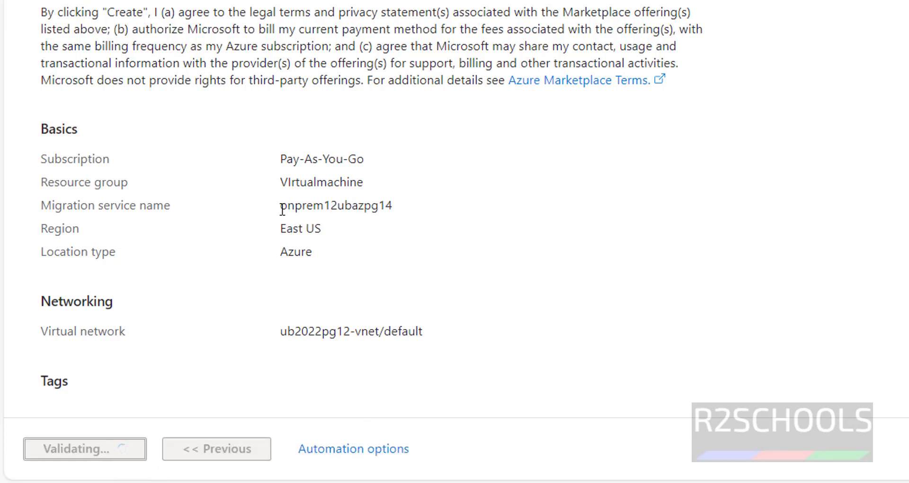
drag(283, 208, 449, 210)
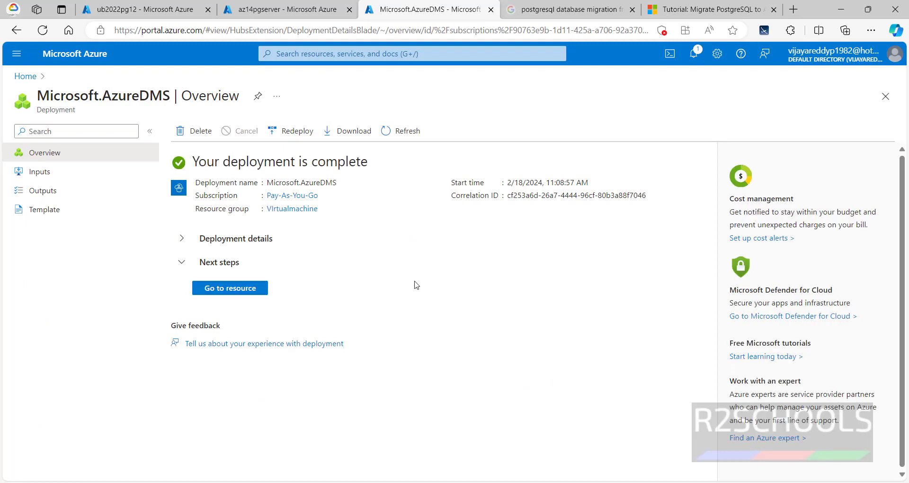
click(239, 287)
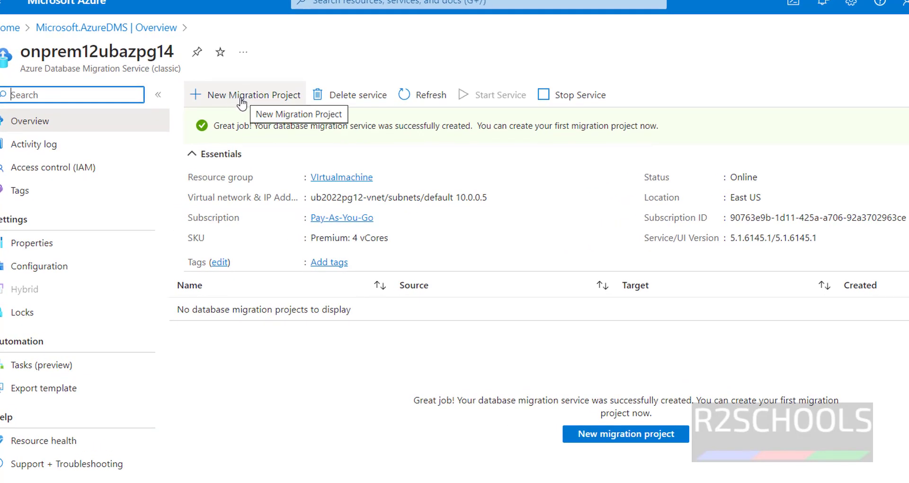
Create project pg12onpremtoazpg14: PostgreSQL to Azure Database for PostgreSQL, Online data migration
click(241, 99)
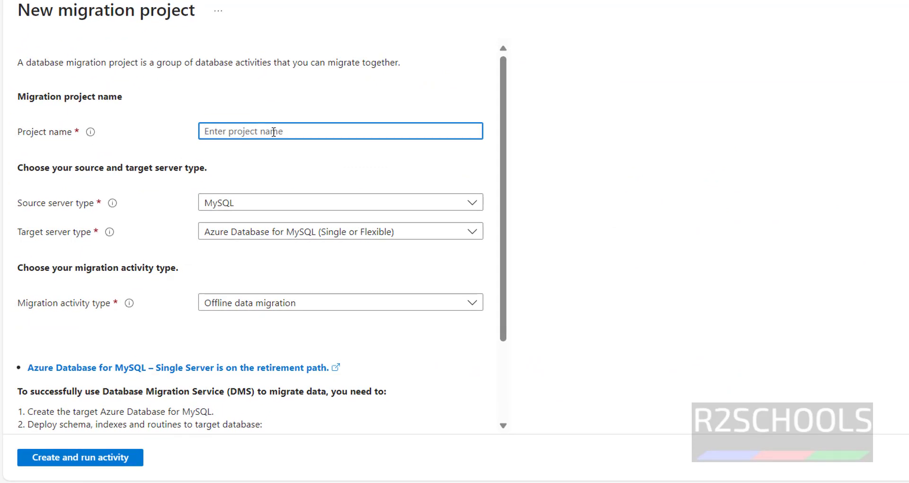
text(pg)
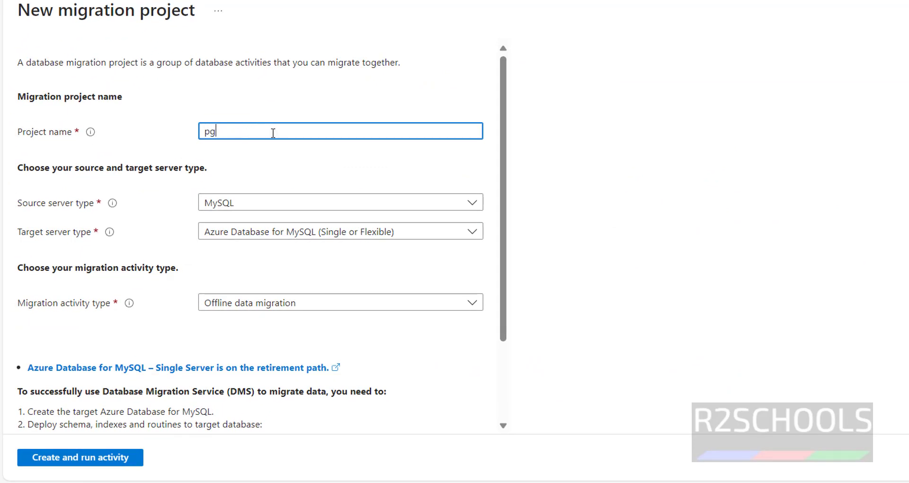
text(12onpremtoazpg14)
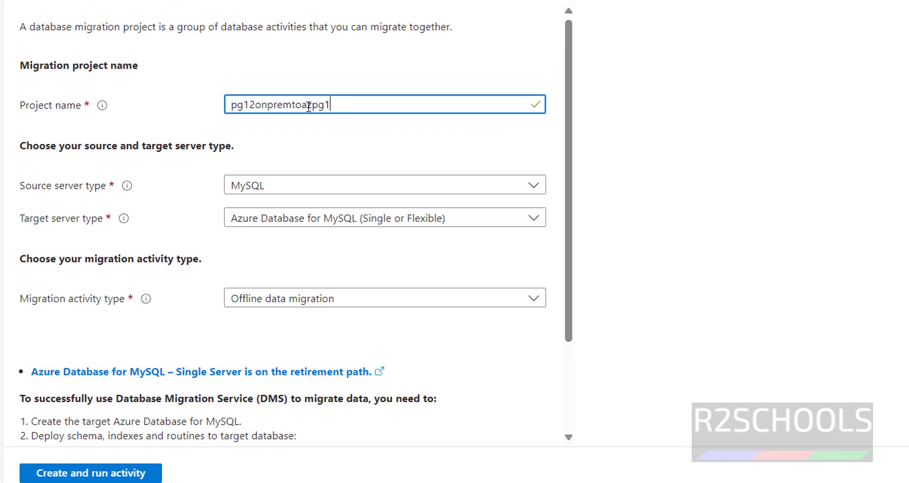
click(324, 185)
click(355, 237)
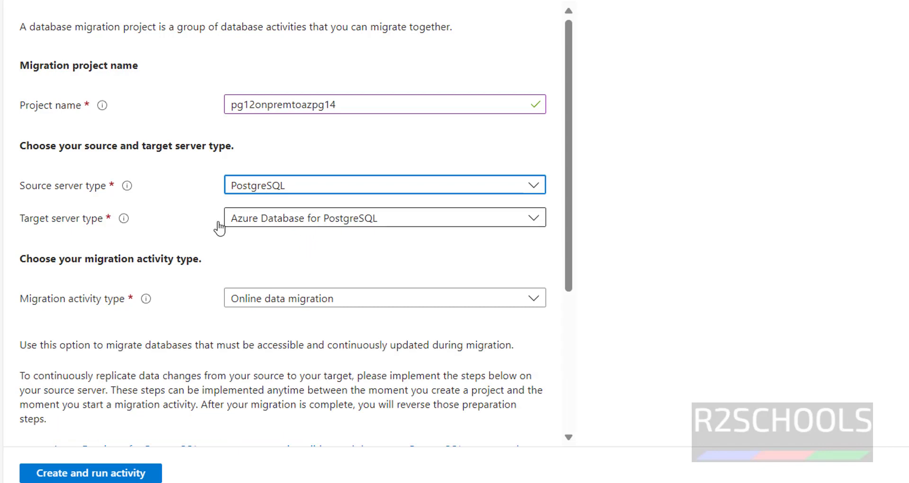
click(264, 223)
click(299, 229)
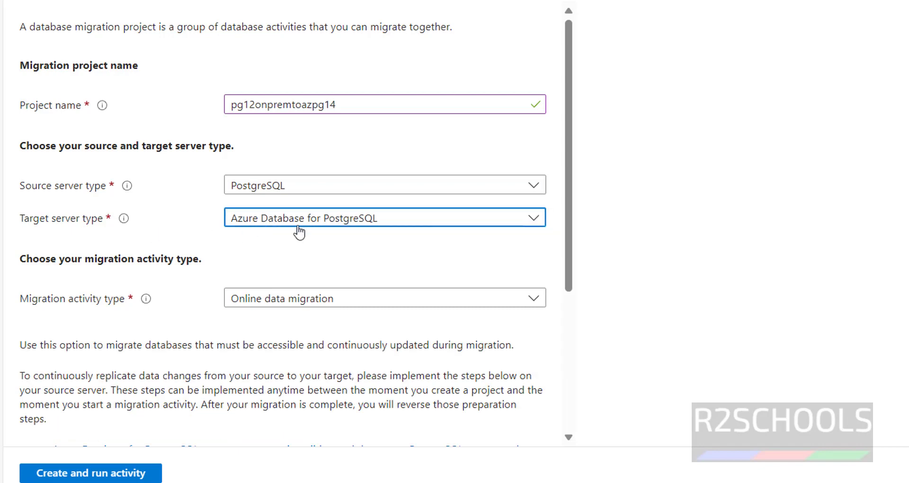
scroll(305, 246, down, 3)
click(313, 165)
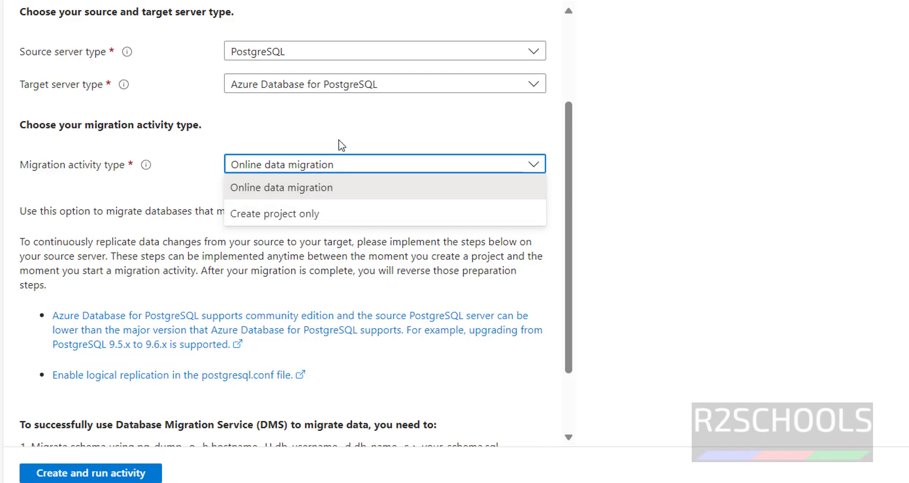
click(319, 188)
scroll(324, 192, down, 2)
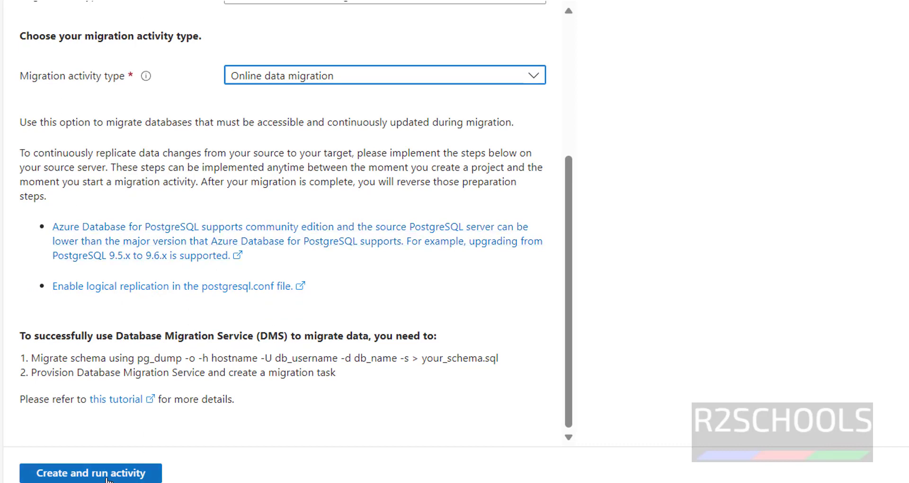
click(126, 469)
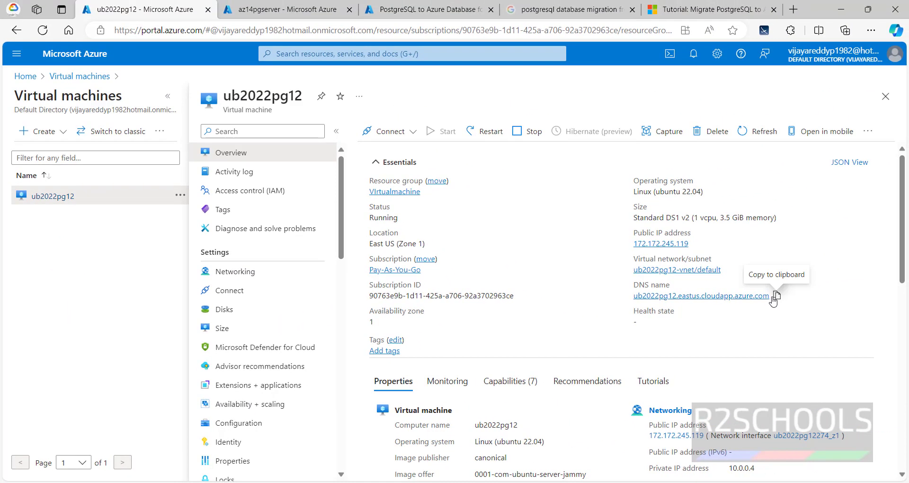
Paste the VM's DNS name ub2022pg12.eastus.cloudapp.azure.com as the source server name
click(777, 296)
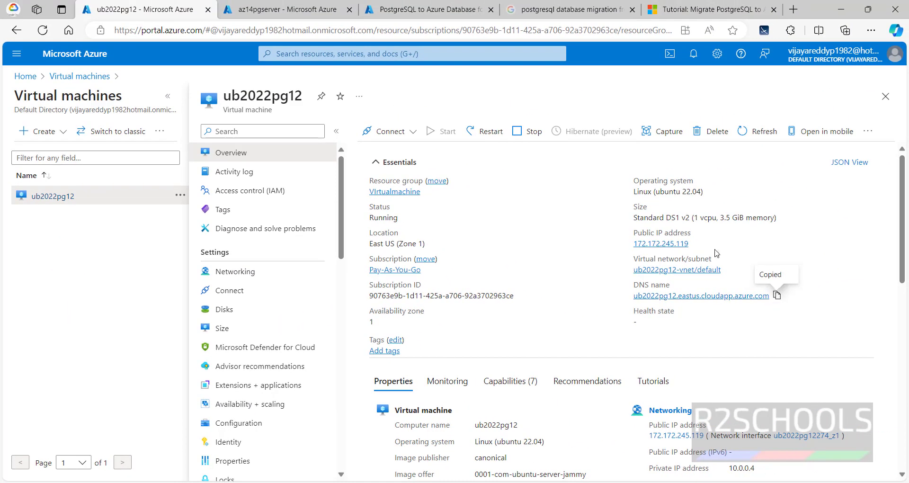
click(399, 10)
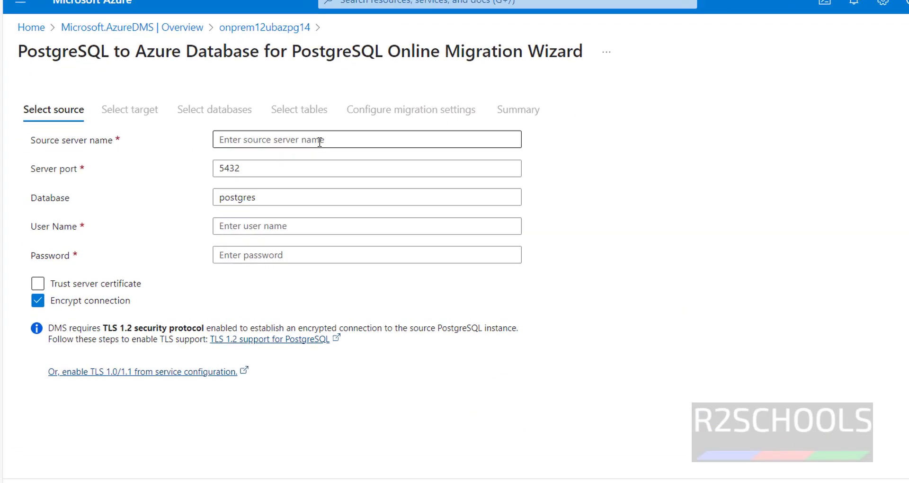
click(258, 167)
key(ctrl+v)
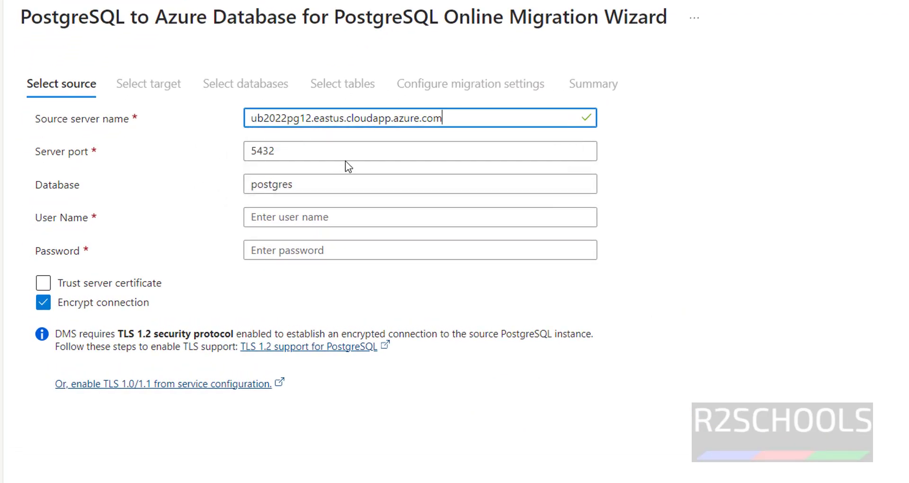
Keep port 5432 and database postgres, and enter postgres as the source user name
click(327, 146)
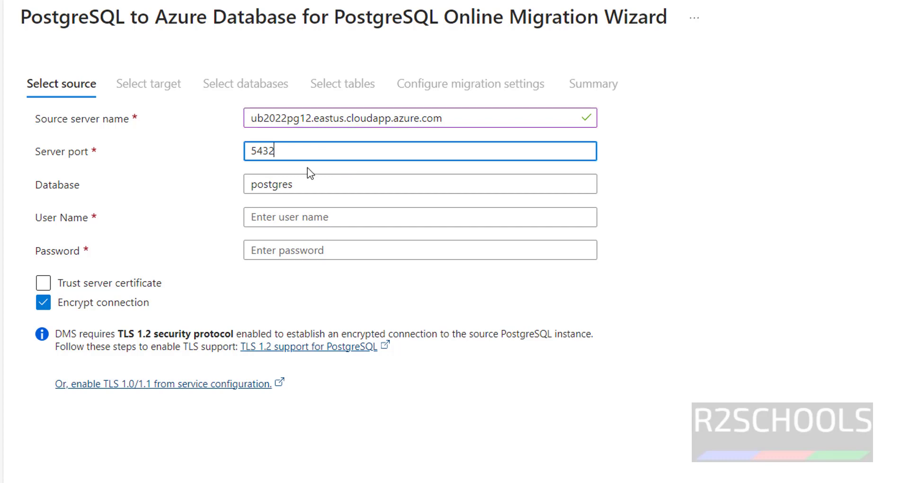
click(302, 184)
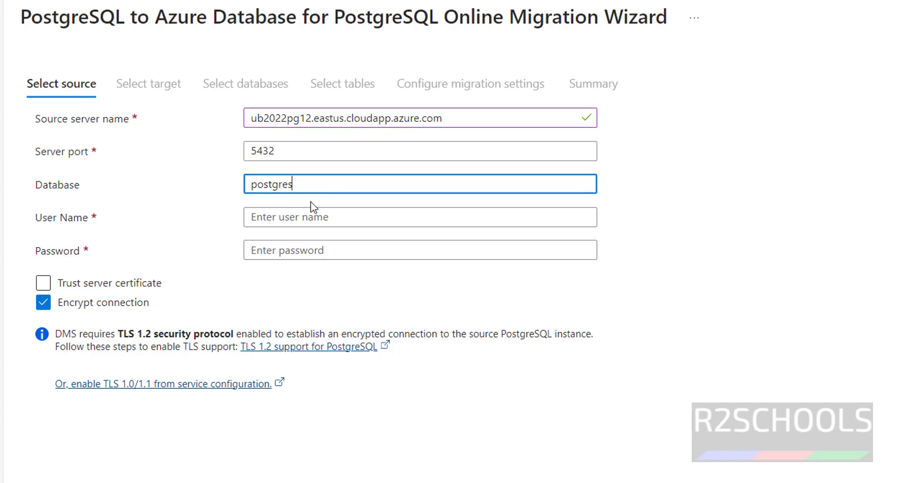
click(307, 216)
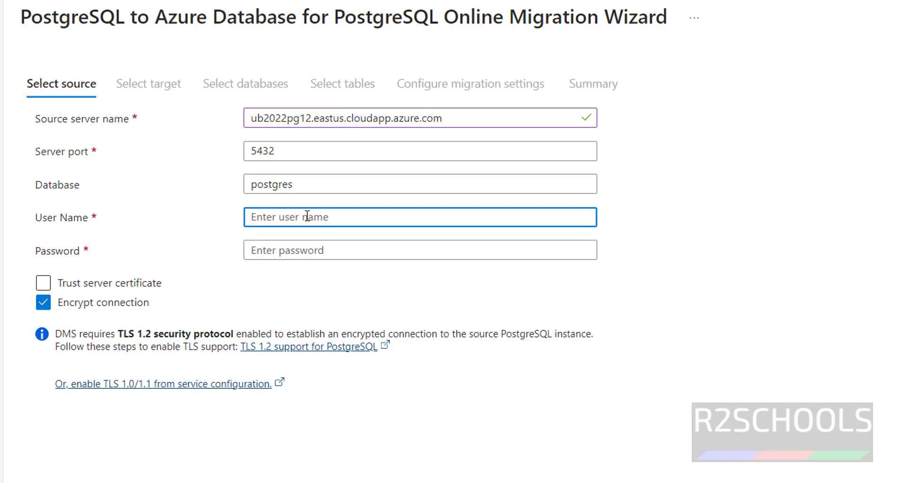
text(postgres)
key(Tab)
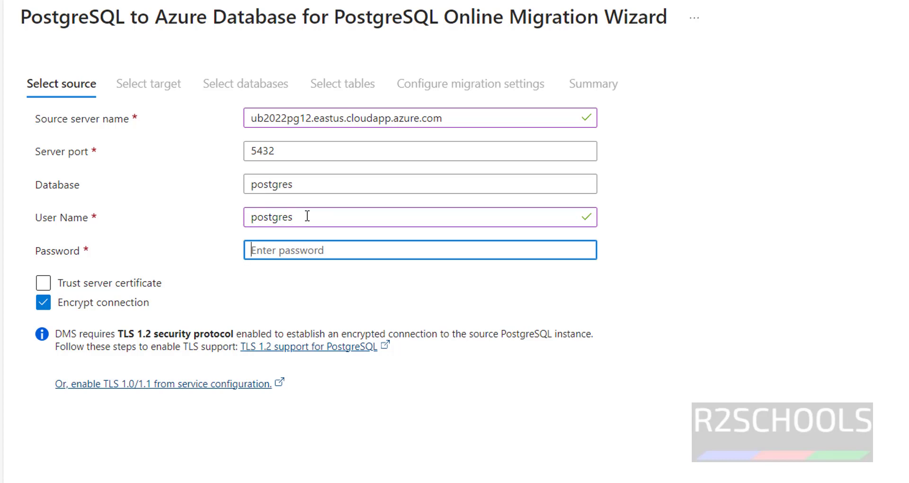
Enter the source password, trust the server certificate, and turn off connection encryption
text(*********)
key(Tab)
key(space)
key(Tab)
key(space)
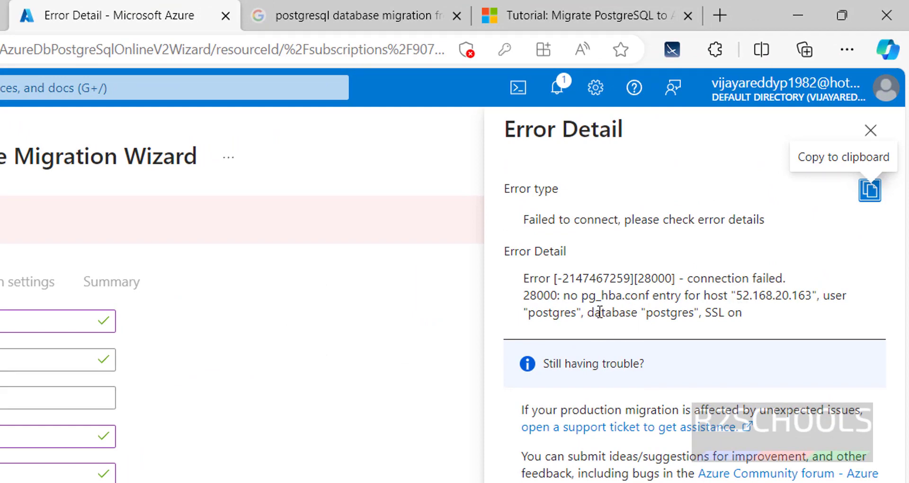
Copy the rejected host IP 52.168.20.163 from the connection error details
drag(739, 297, 812, 296)
right_click(771, 297)
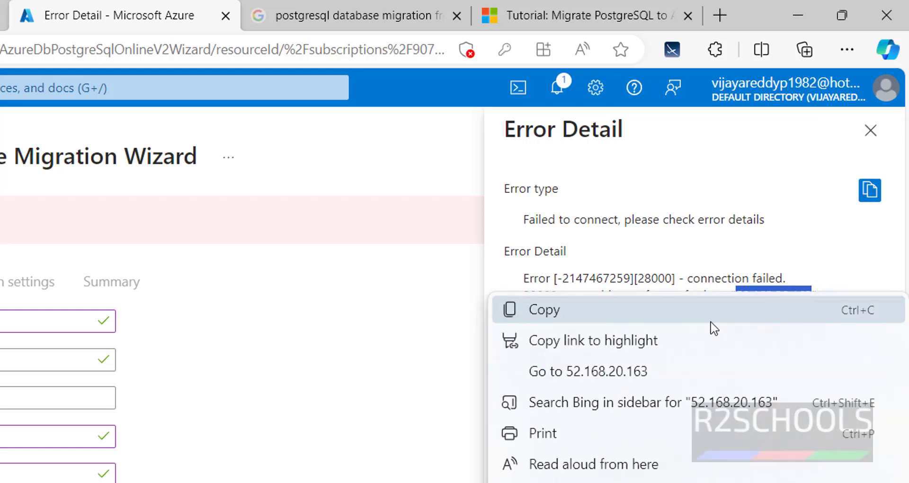
click(689, 322)
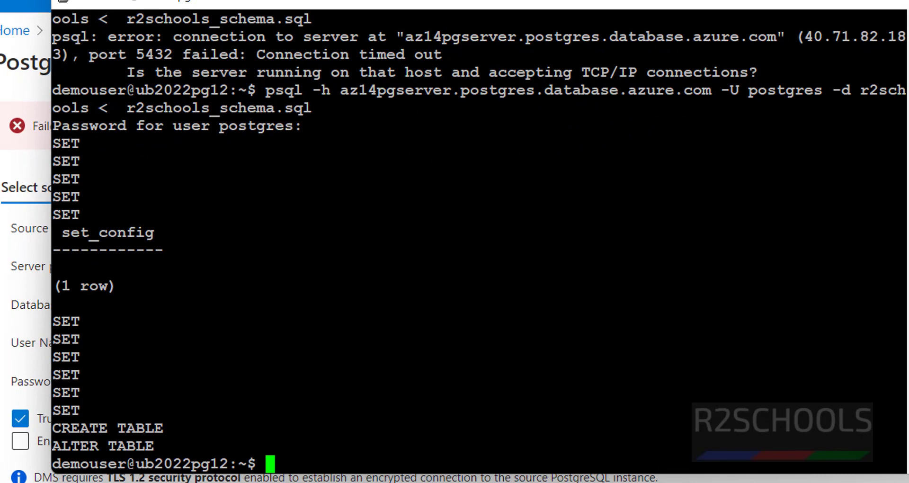
Switch to the postgres user with sudo su - postgres and open pg_hba.conf in vi
text(sudo)
key(BackSpace)
key(BackSpace)
key(BackSpace)
key(BackSpace)
text(sudo )
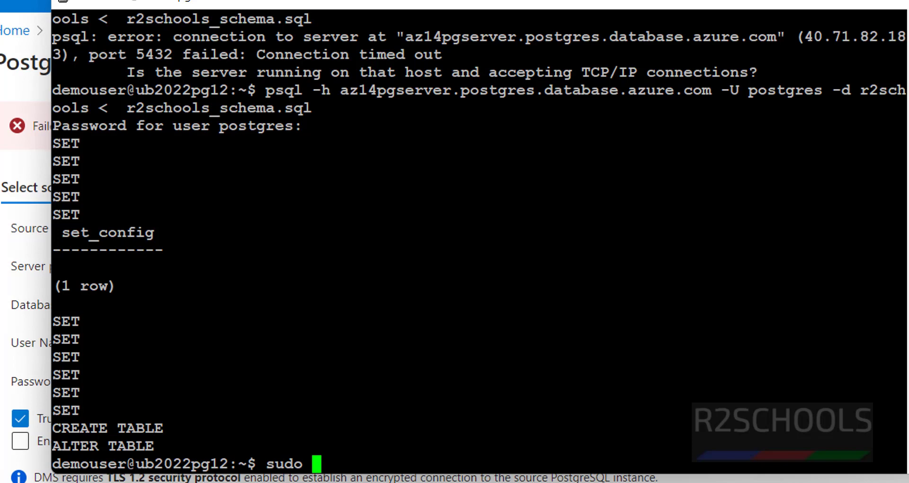
text(su - p)
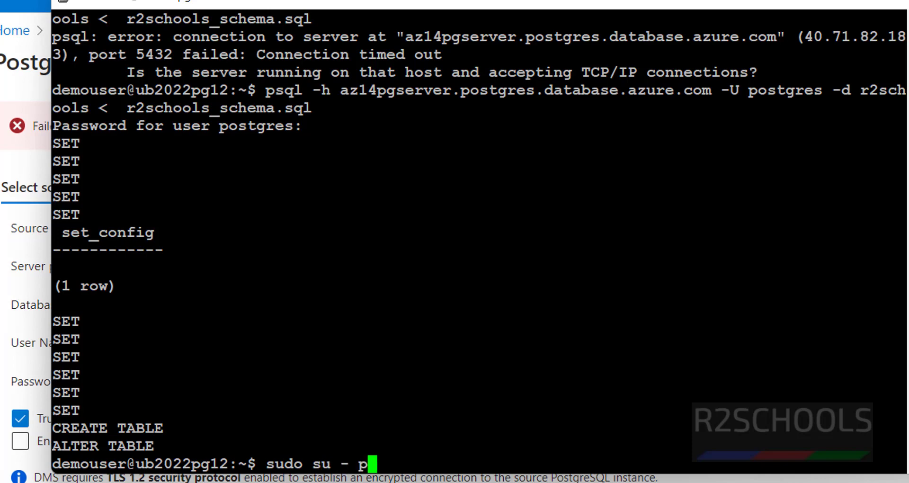
text(ostgres)
key(Return)
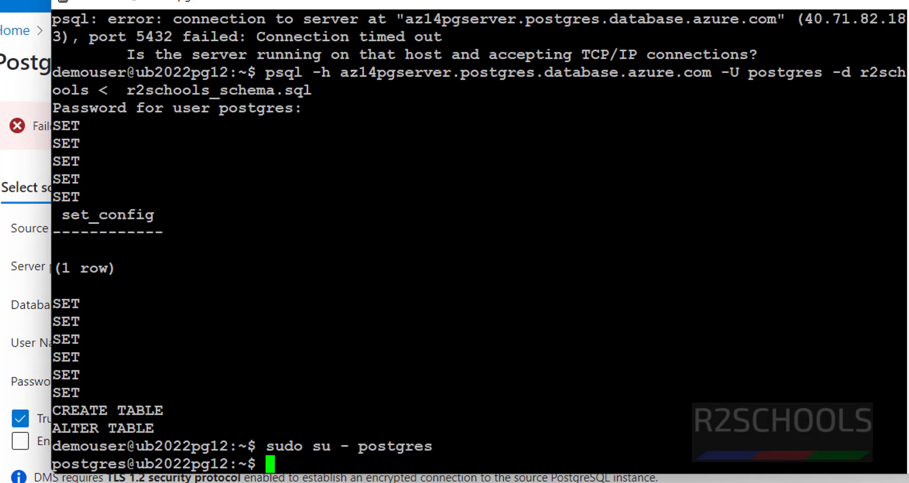
key(shift+Insert)
key(Return)
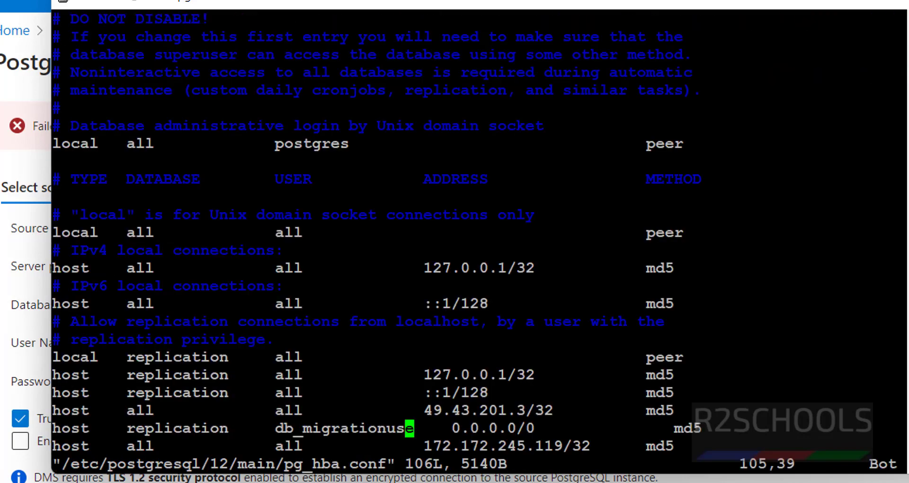
Start a new pg_hba.conf line 'host all all' and copy the host IP from the Azure error
key(Down)
key(shift+a)
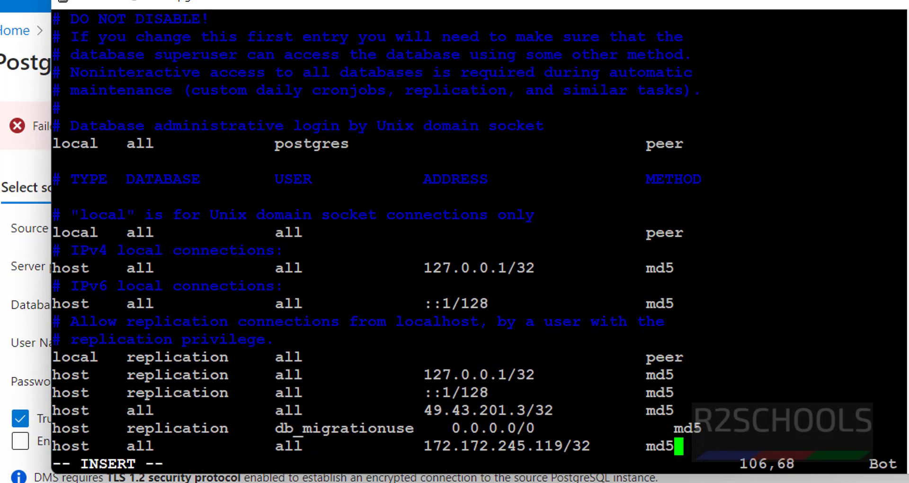
key(Return)
text(hos)
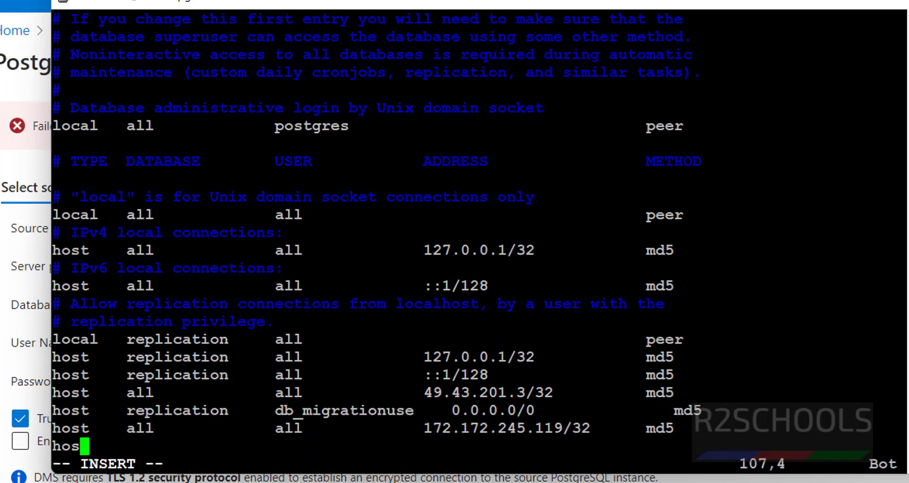
text(t   all    )
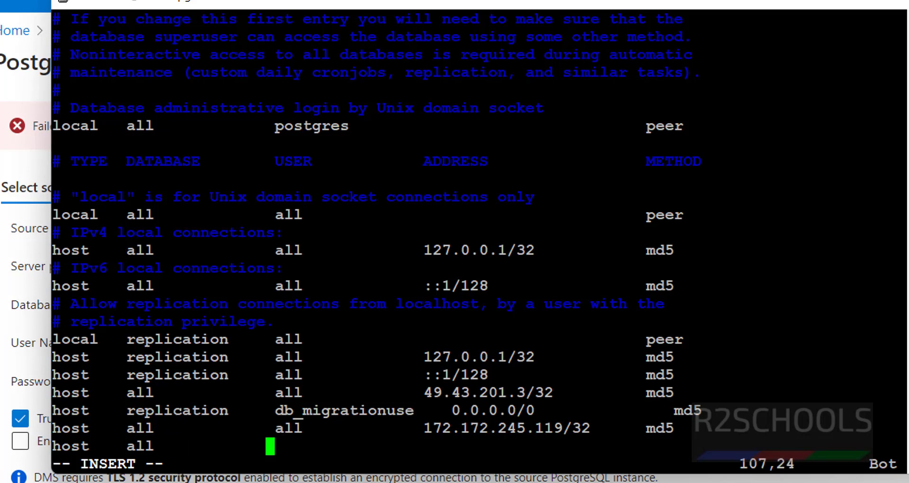
text(          alll)
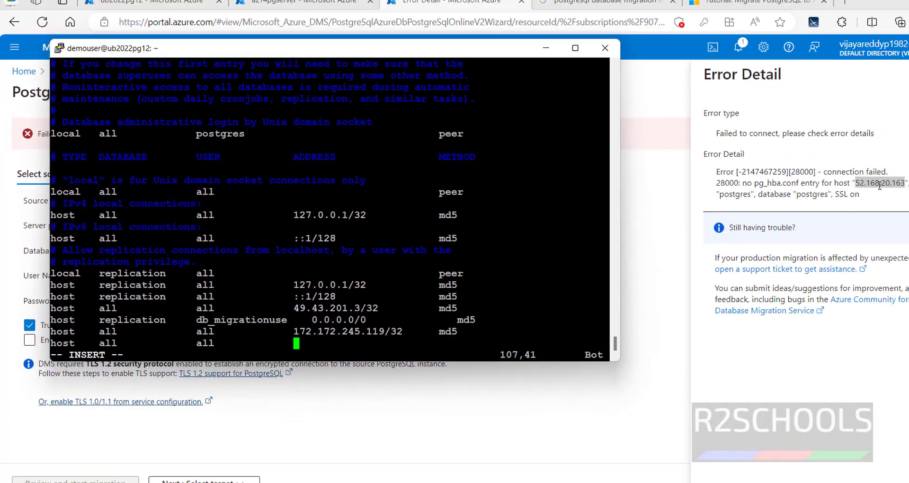
key(alt+Tab)
drag(847, 183, 808, 184)
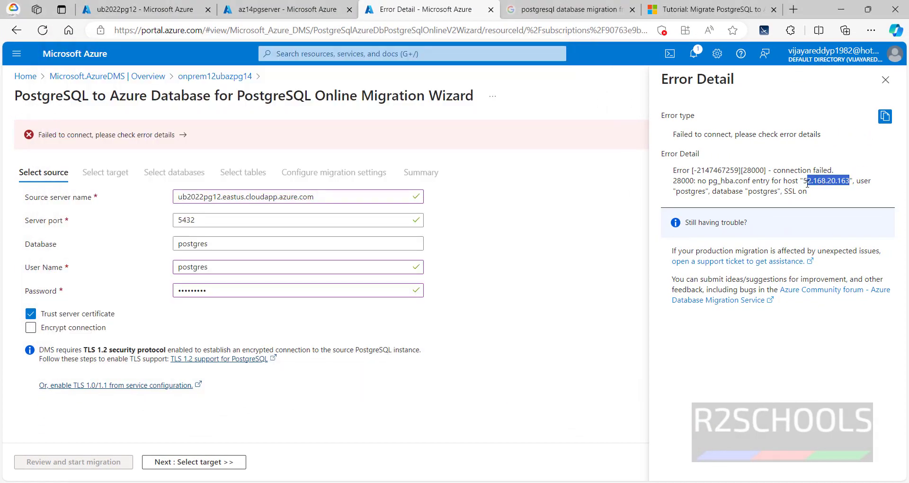
right_click(826, 181)
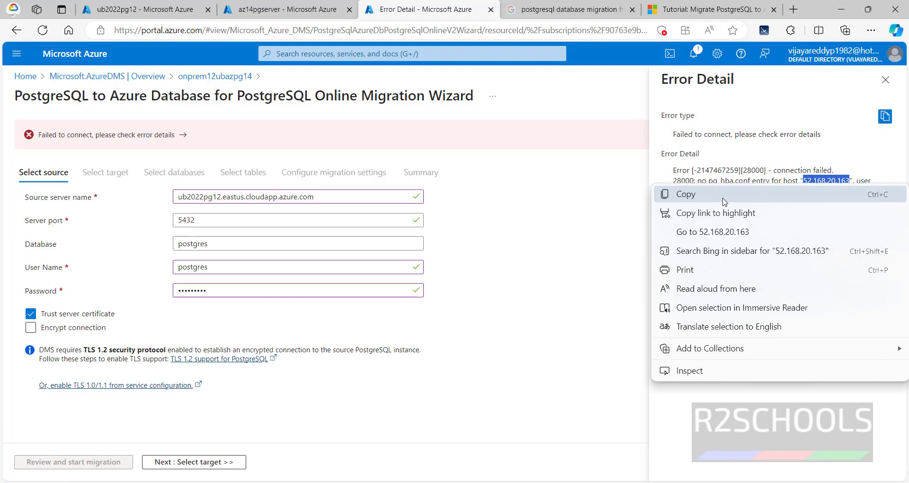
click(687, 138)
key(alt+Tab)
Complete the entry with 52.168.20.163/32 md5 and save pg_hba.conf with :wq!
right_click(614, 354)
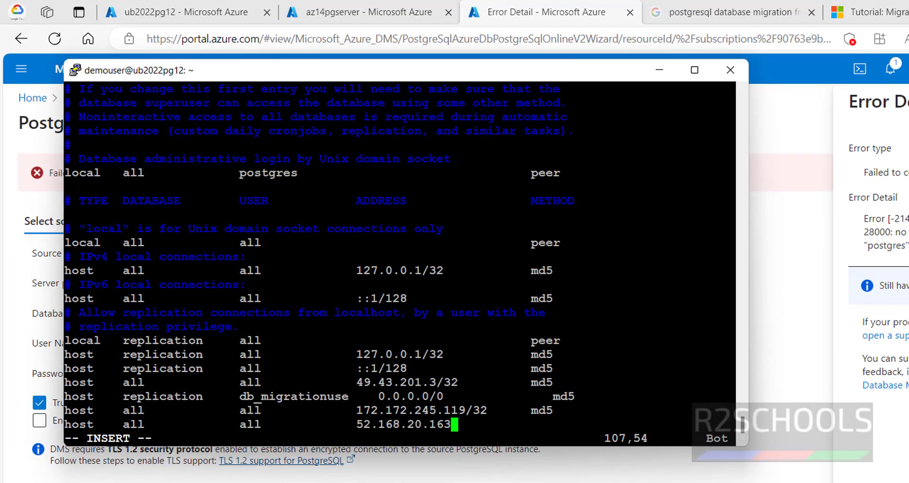
text(/32      )
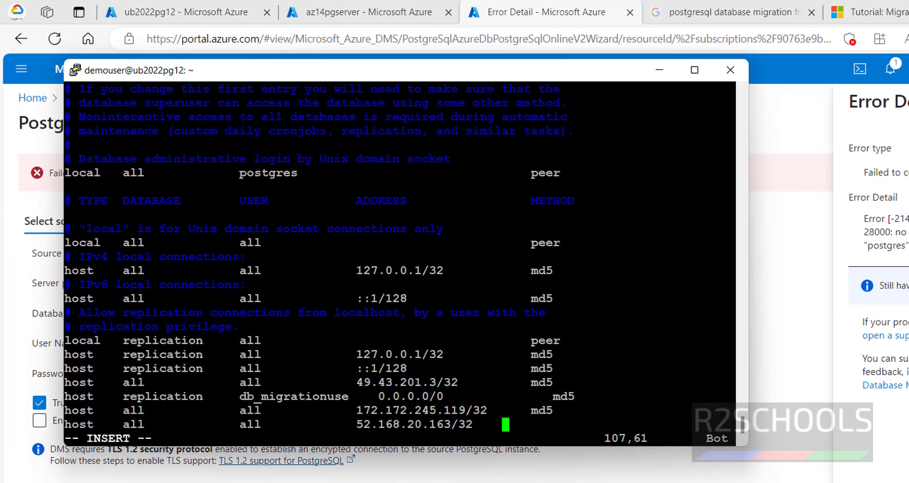
text(  md5)
key(Escape)
text(:wq!)
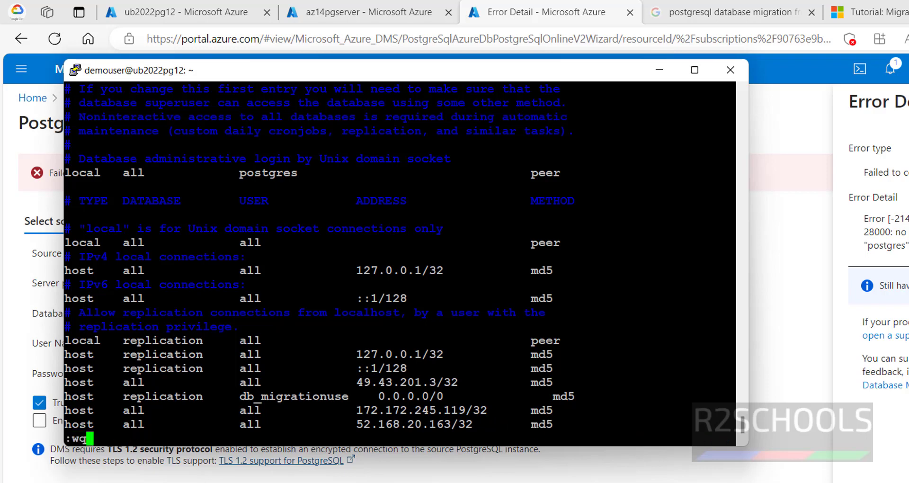
key(Return)
Reload the PostgreSQL configuration in psql with select pg_reload_conf();
text(psql)
key(Return)
text(select pg_reload)
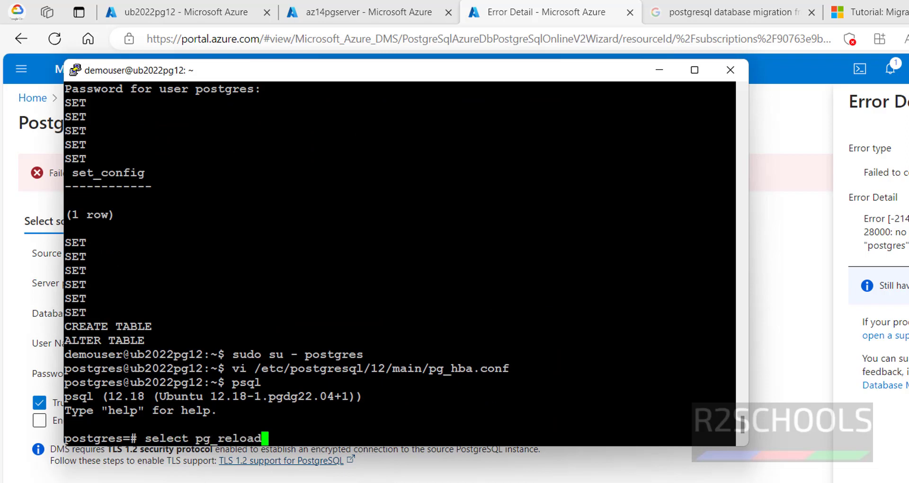
text(_conf())
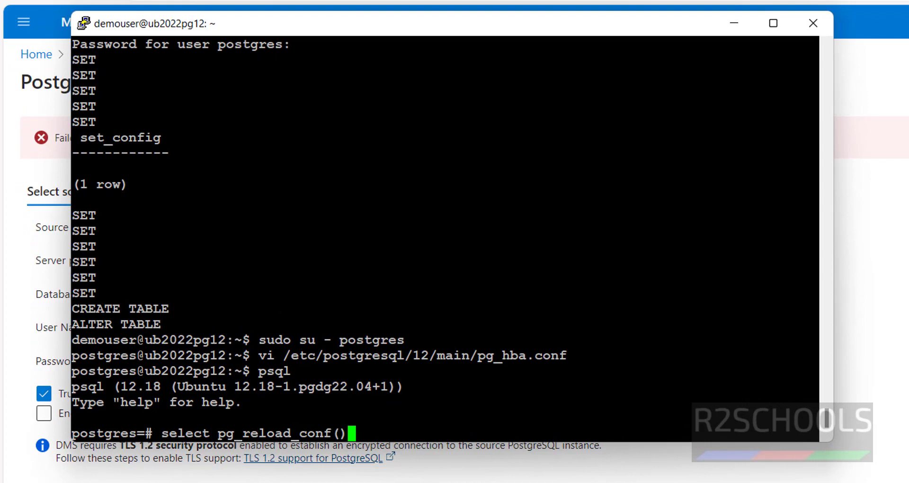
text(;)
key(Return)
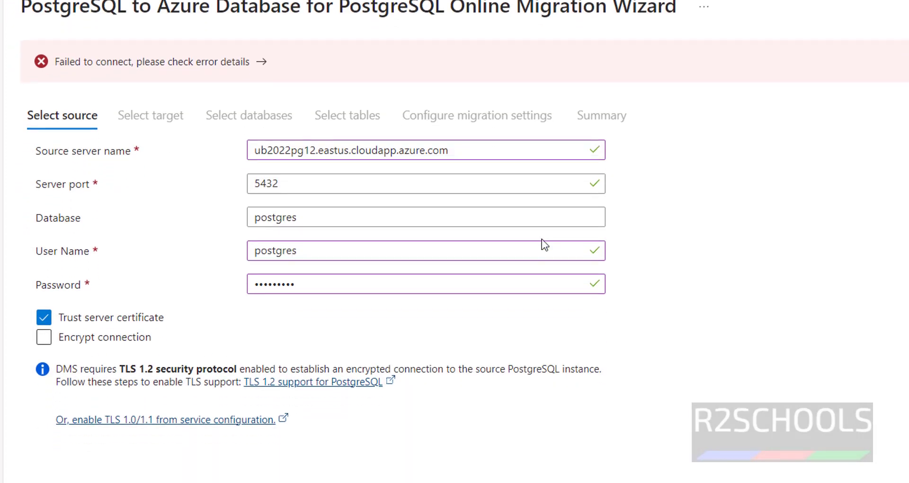
Replace the source user name postgres with db_migrationuser copied from pgAdmin's query editor
double_click(396, 261)
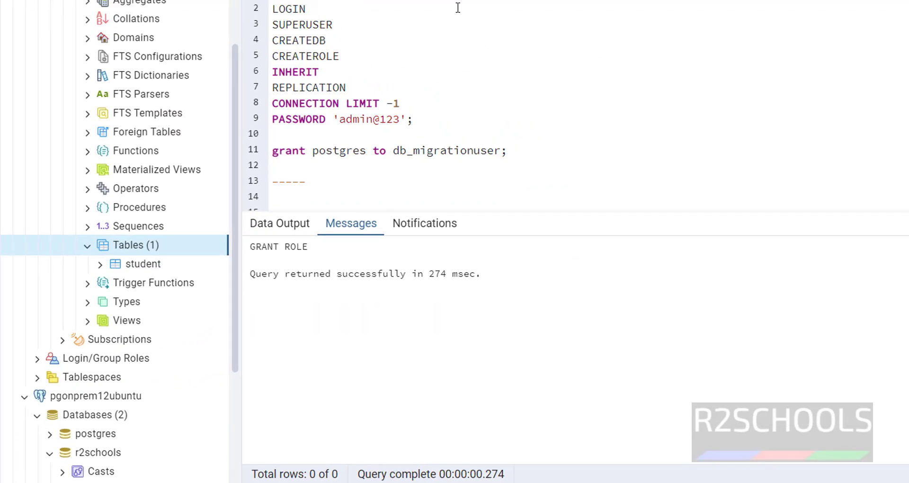
drag(439, 16, 336, 16)
right_click(337, 16)
click(365, 77)
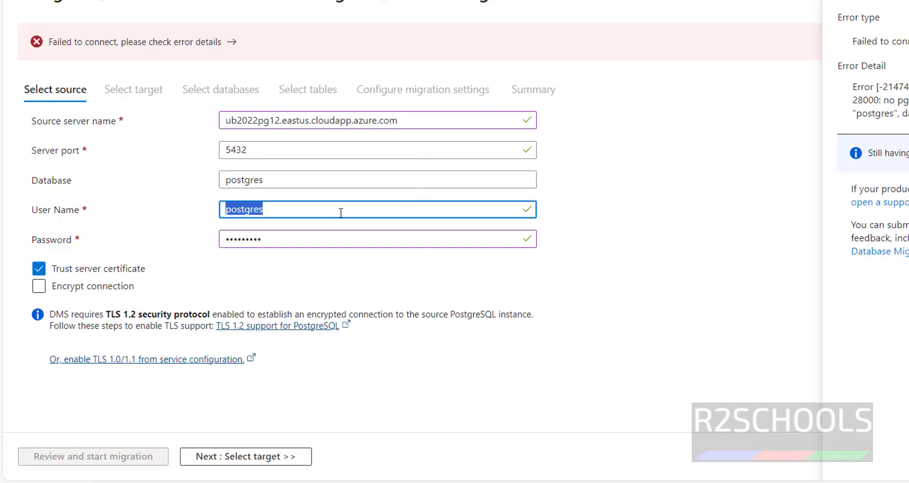
key(ctrl+v)
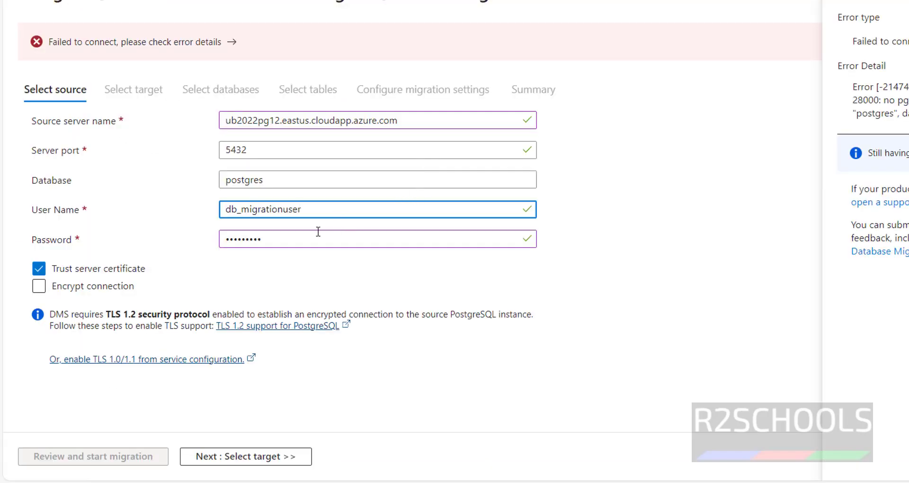
Validate the source connection and pick az14pgserver as the target Azure PostgreSQL server
drag(301, 236, 202, 247)
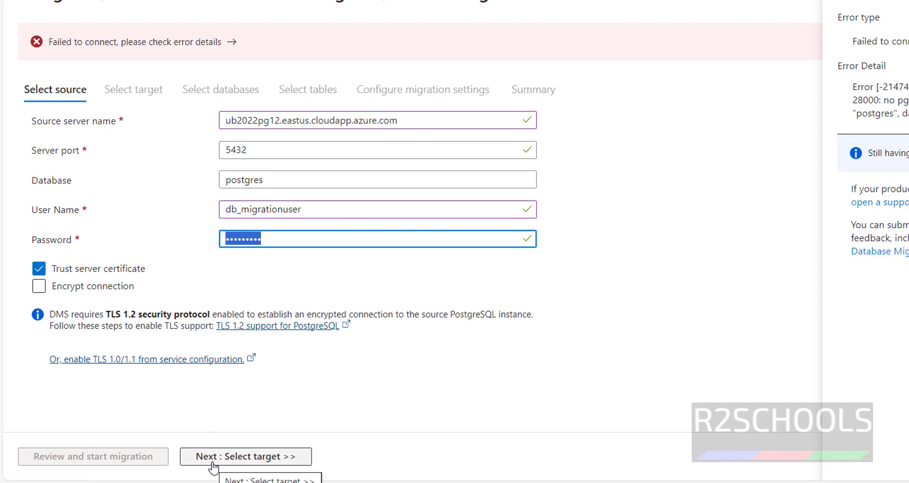
click(213, 463)
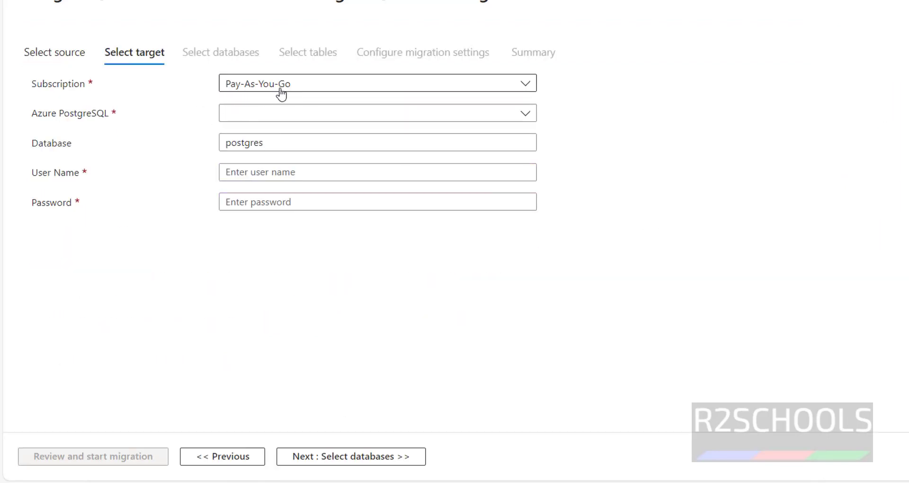
click(268, 117)
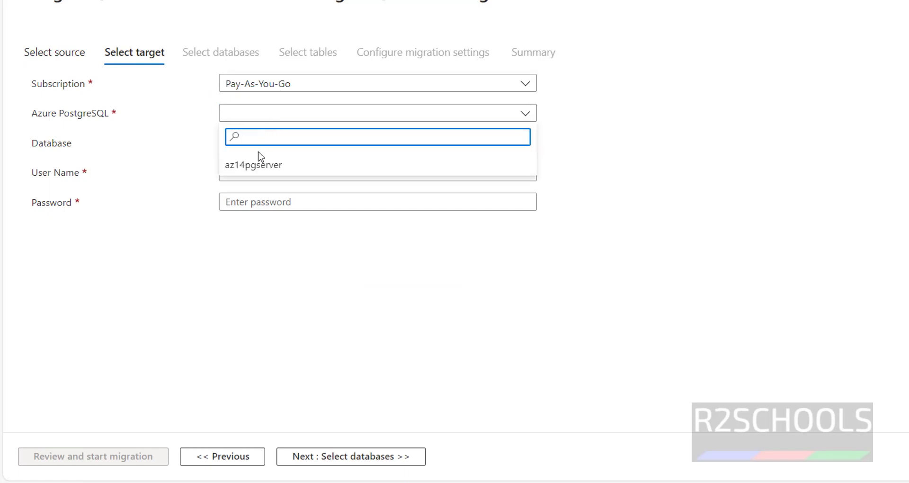
click(258, 167)
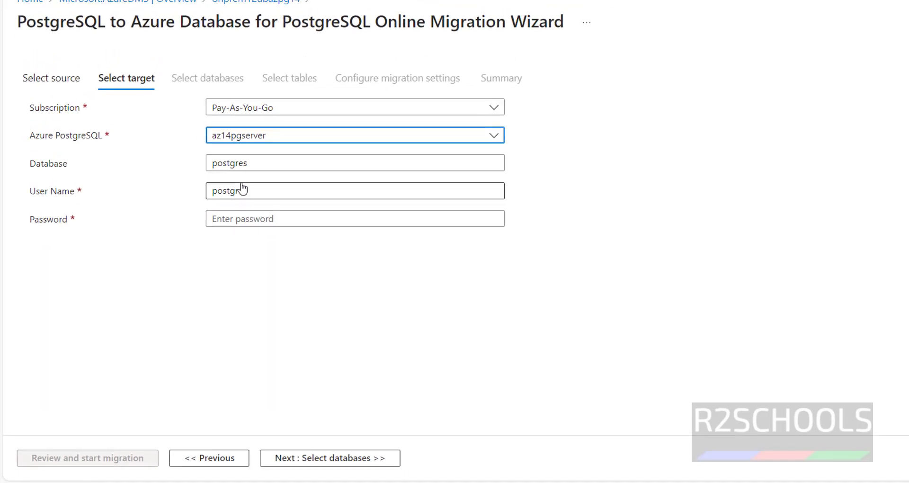